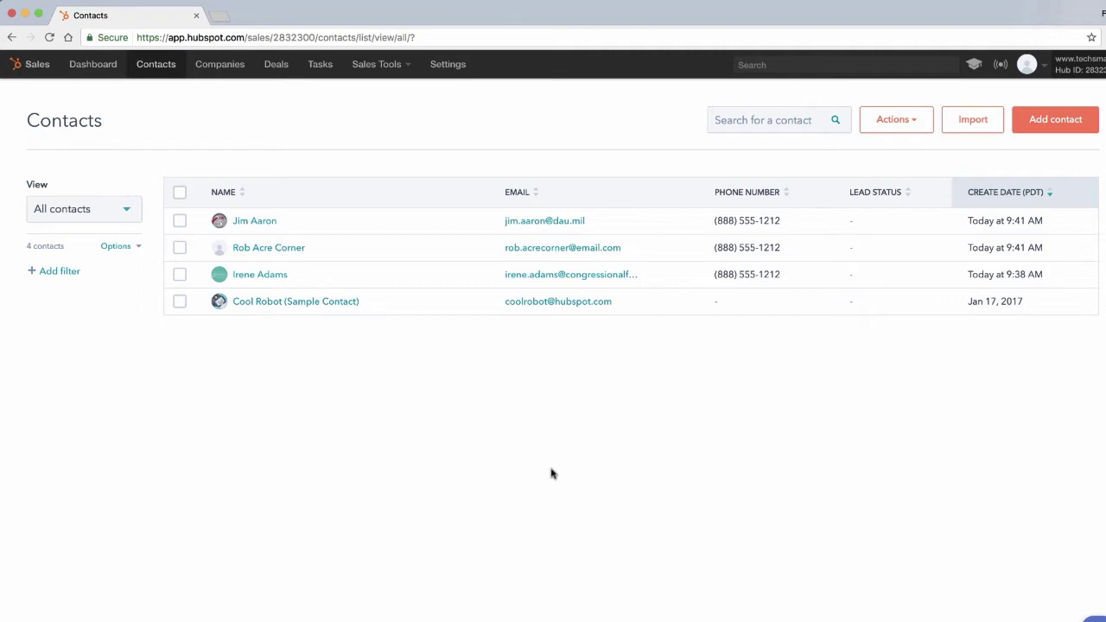
Switch to the customerlist-test spreadsheet in Excel and review the column headers from Brand through Owner
left_click(26, 15)
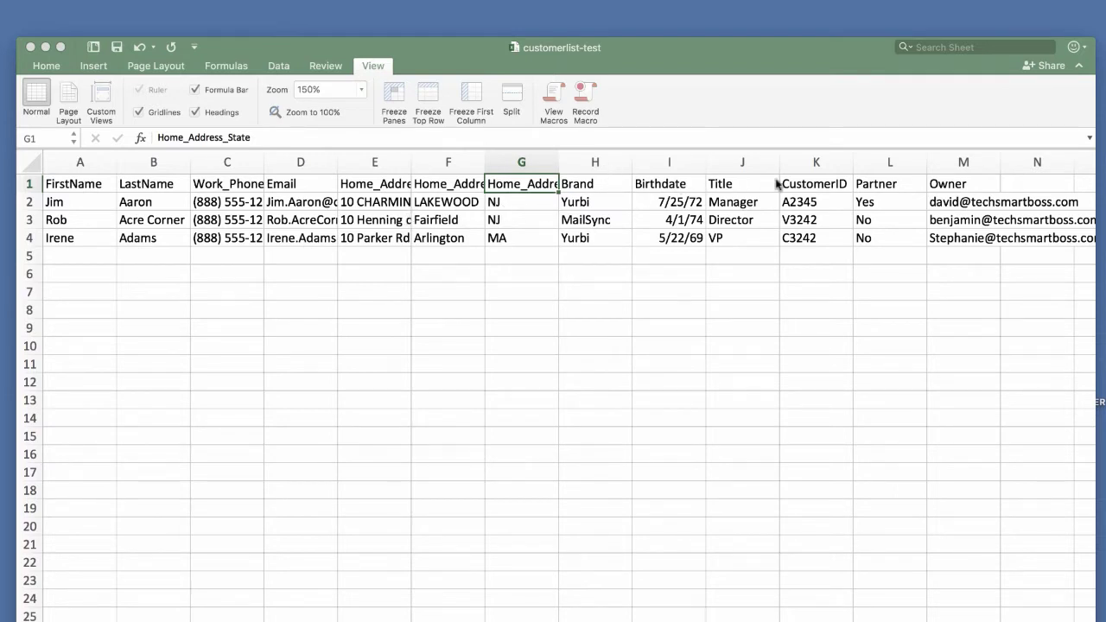
left_click(581, 186)
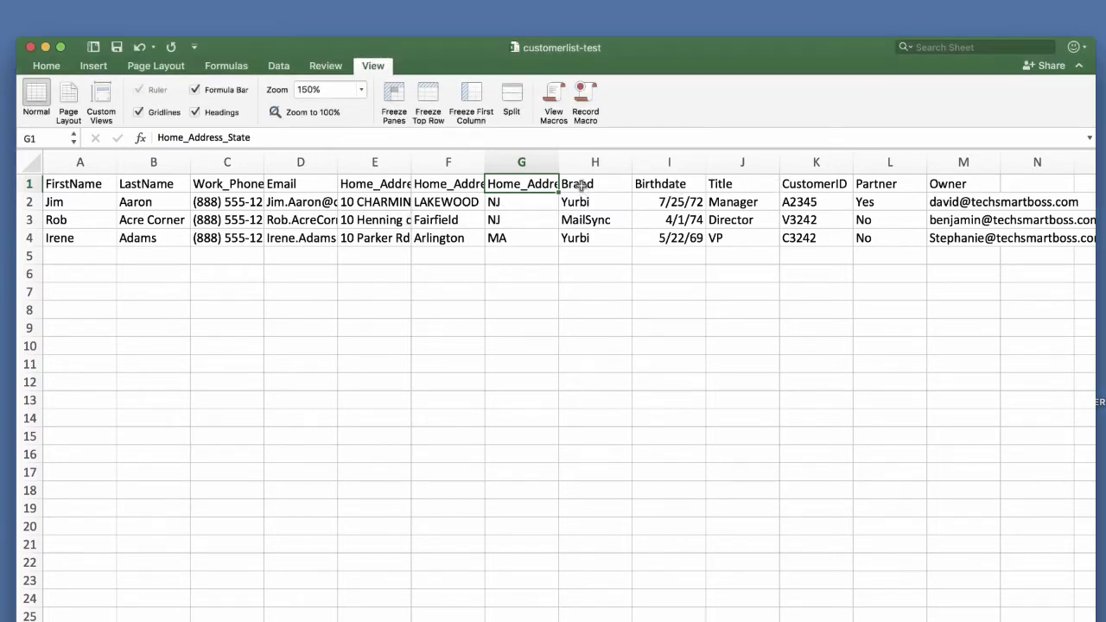
left_click(587, 185)
key("Down")
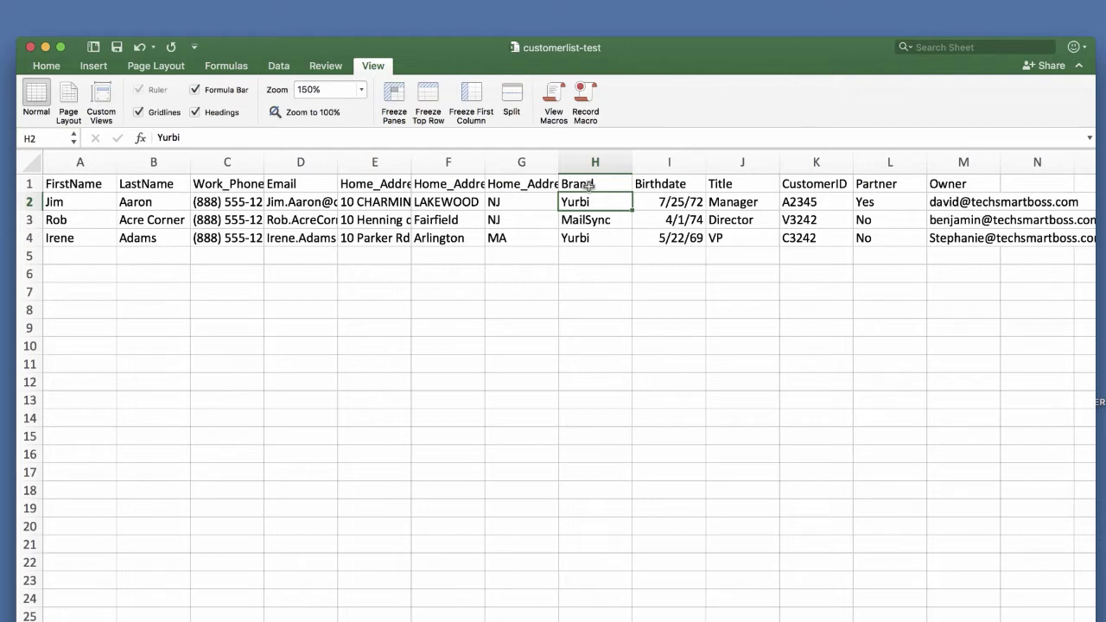
key("Right")
key("Up")
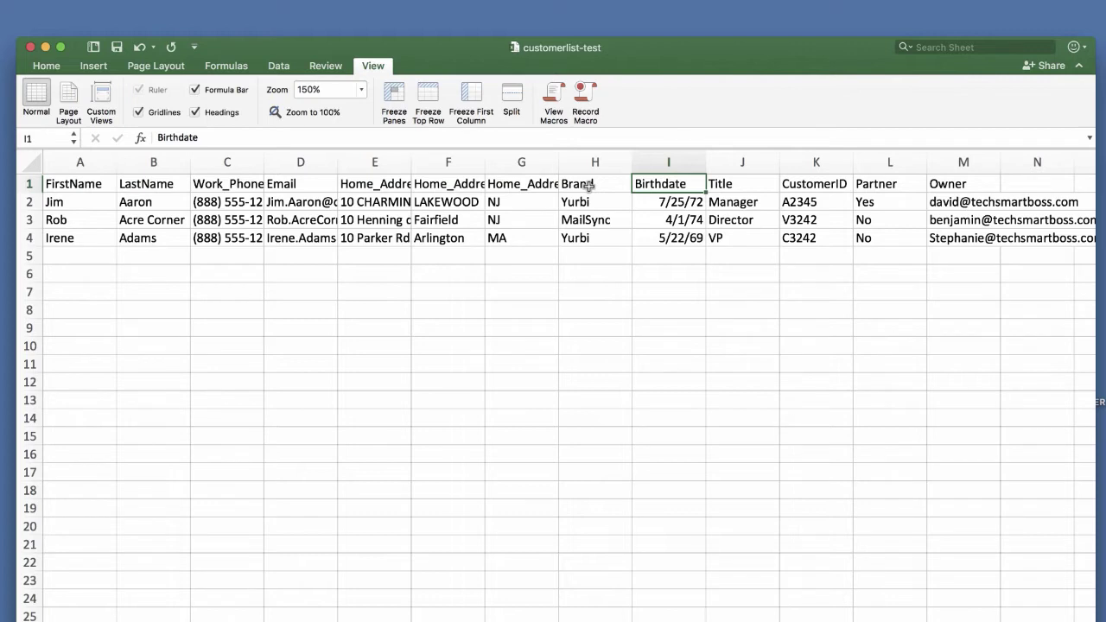
key("Right")
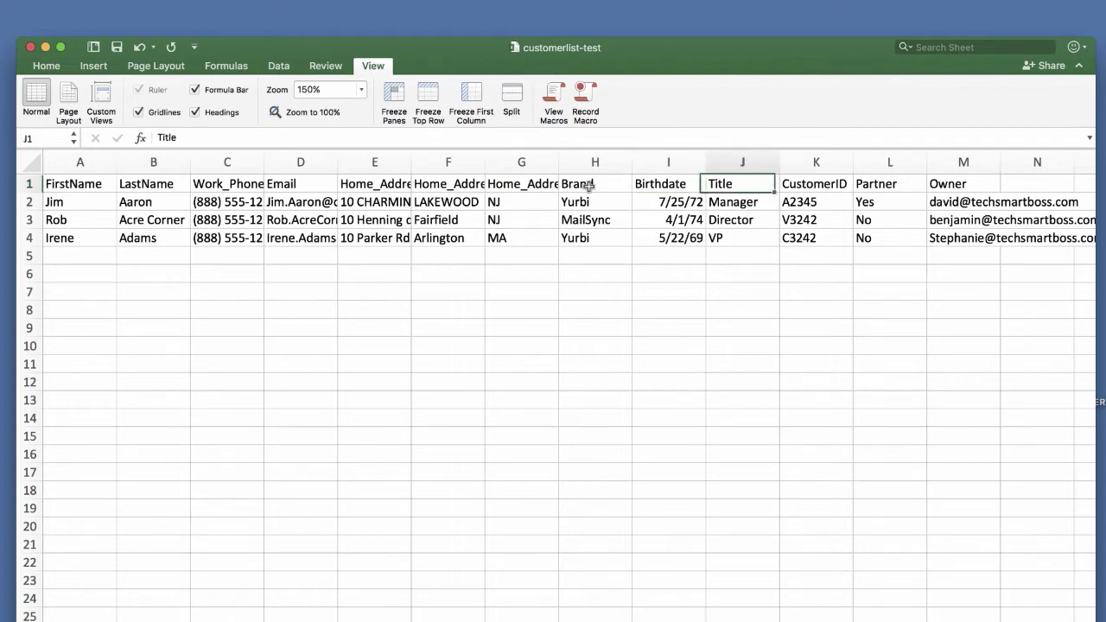
key("Right")
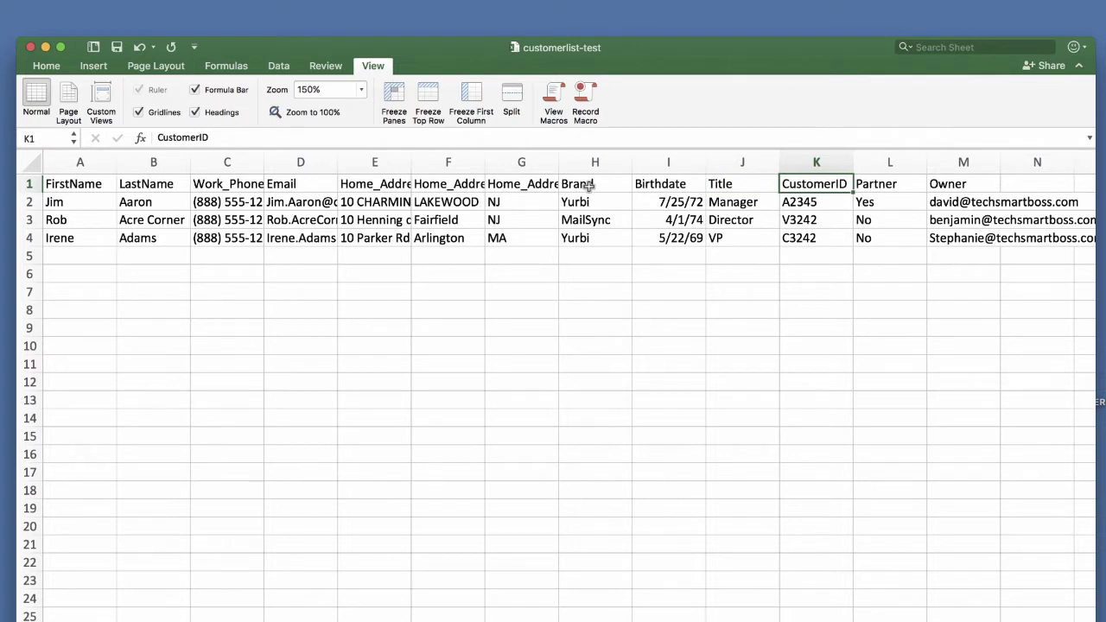
key("Right")
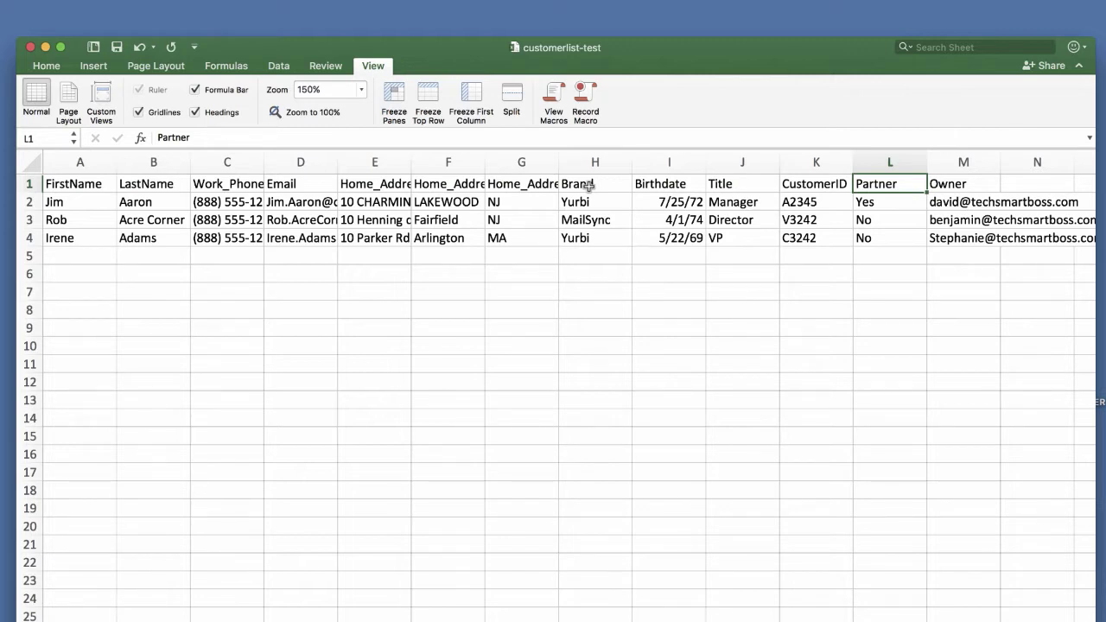
key("Right")
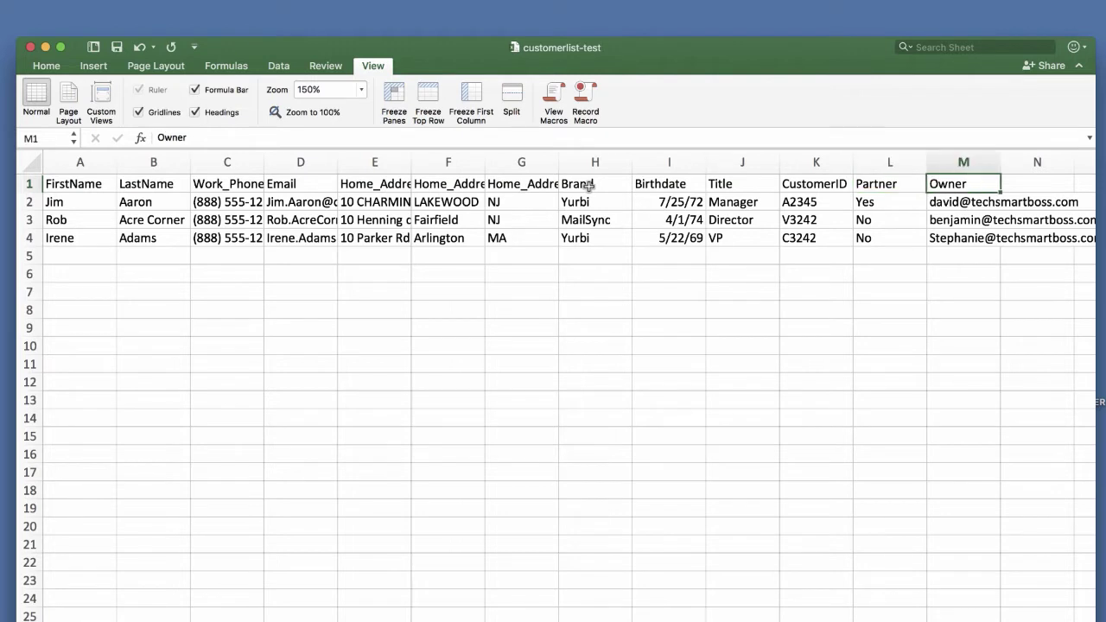
Examine the owner e-mail entries for each customer row in the Owner column
key("Down")
key("Down")
key("Down")
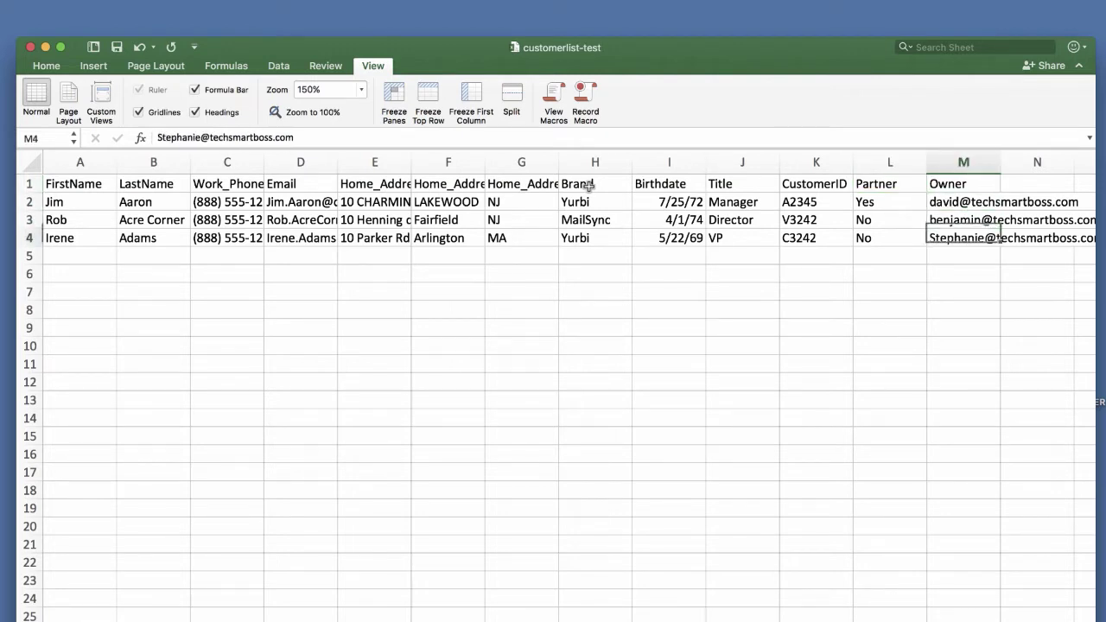
key("Up")
key("Up")
key("Up")
key("Down")
key("Down")
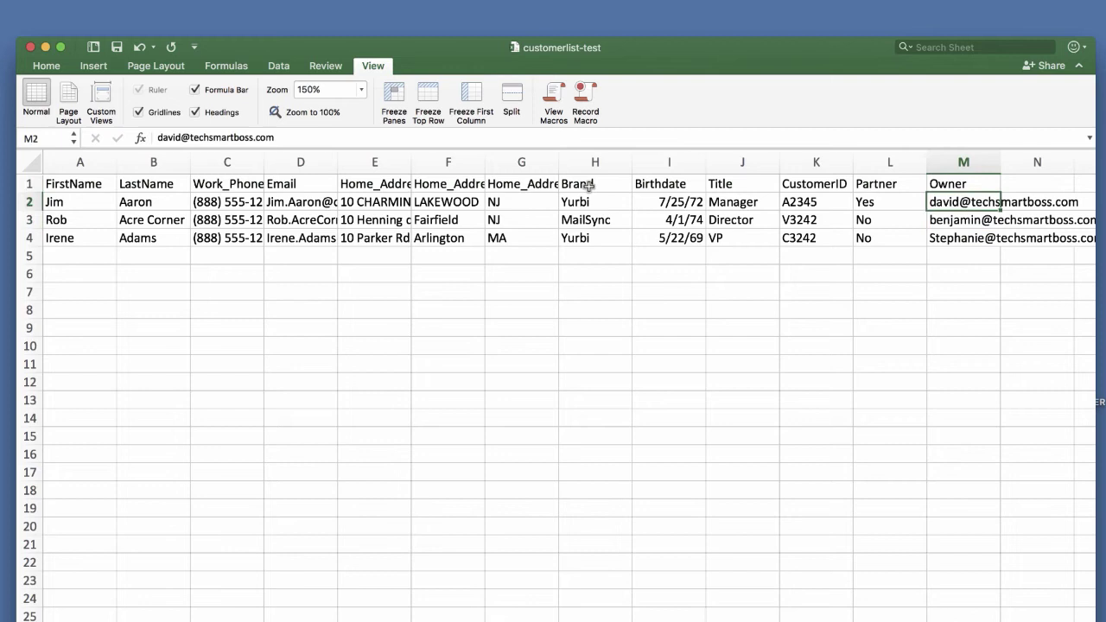
key("Down")
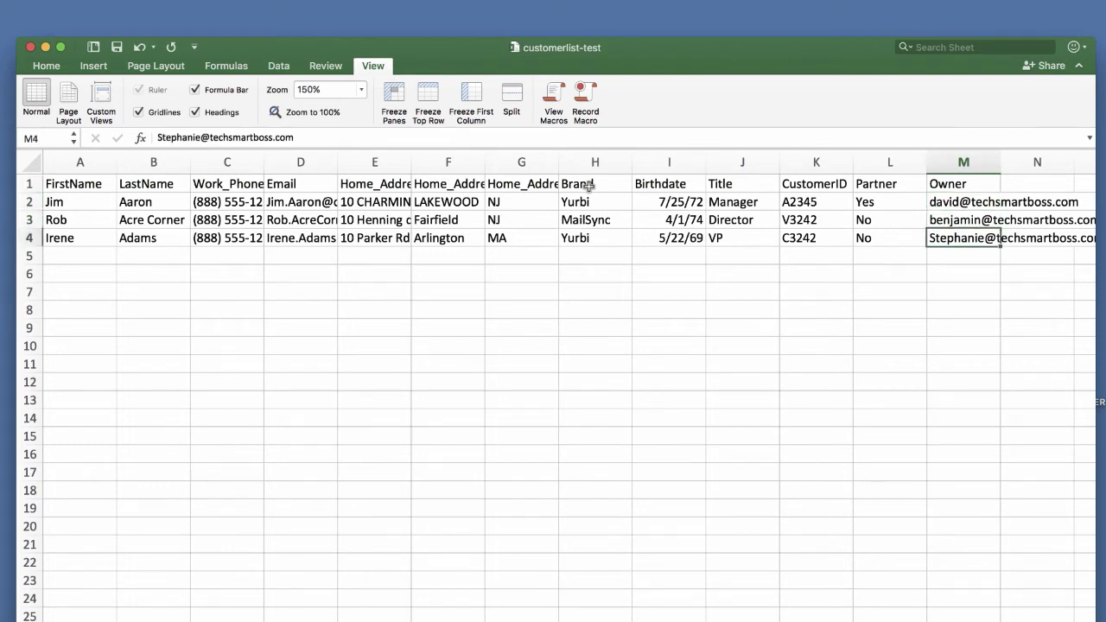
key("Up")
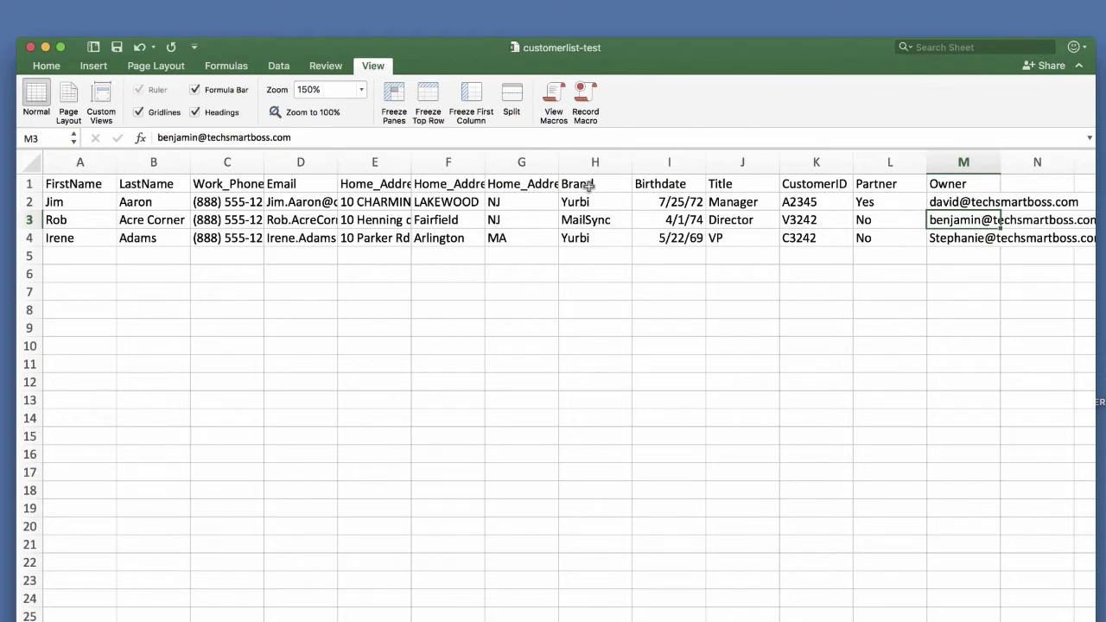
key("Up")
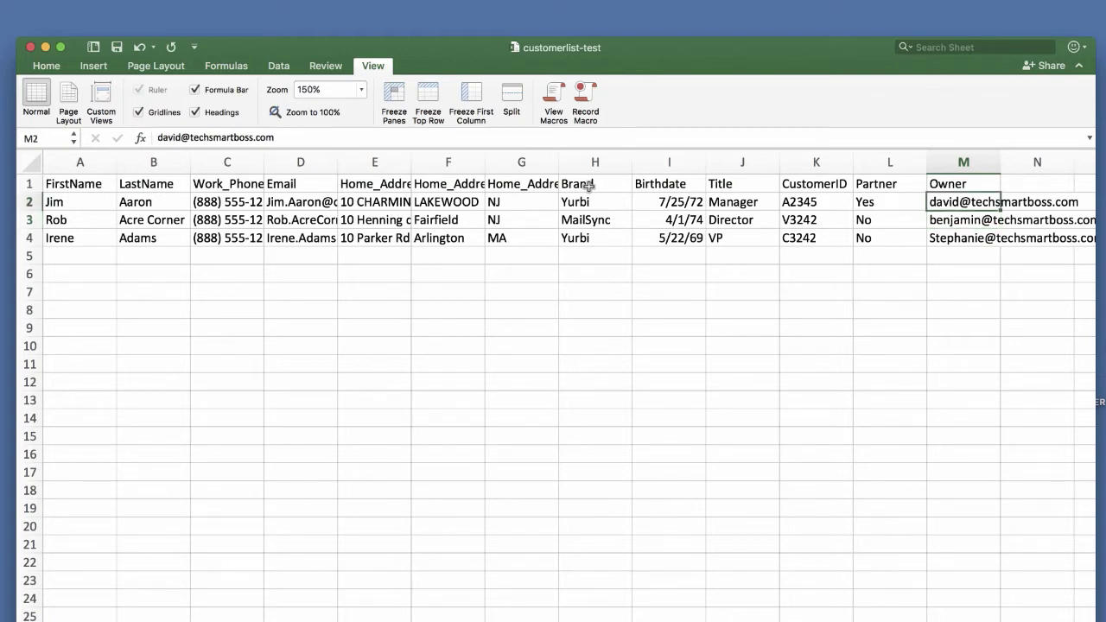
key("Down")
key("Up")
key("Down")
key("Down")
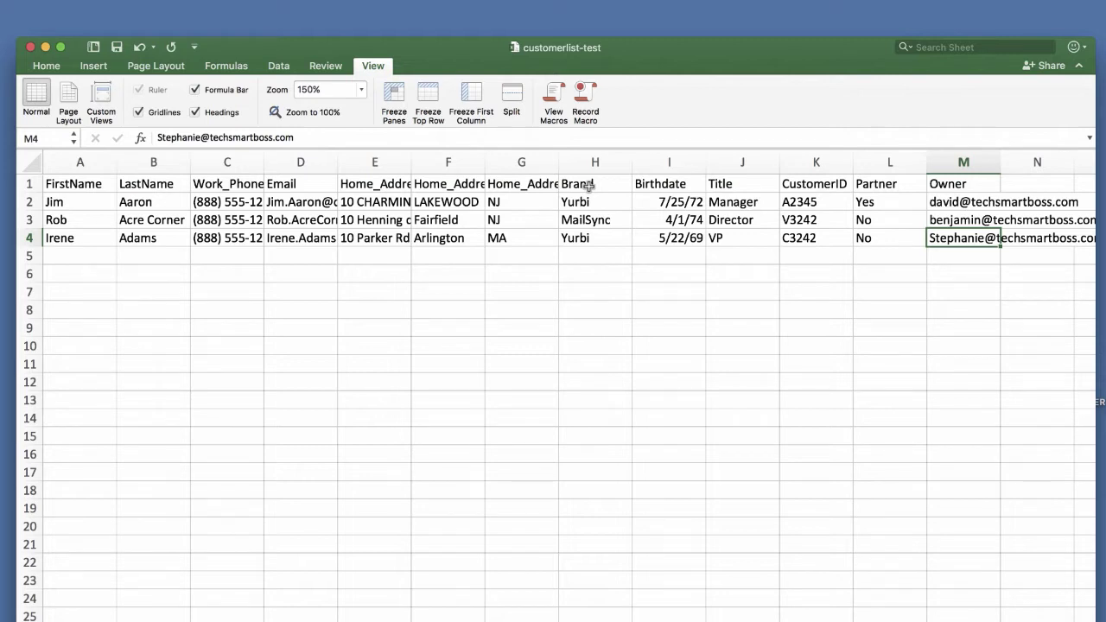
key("Up")
key("Up")
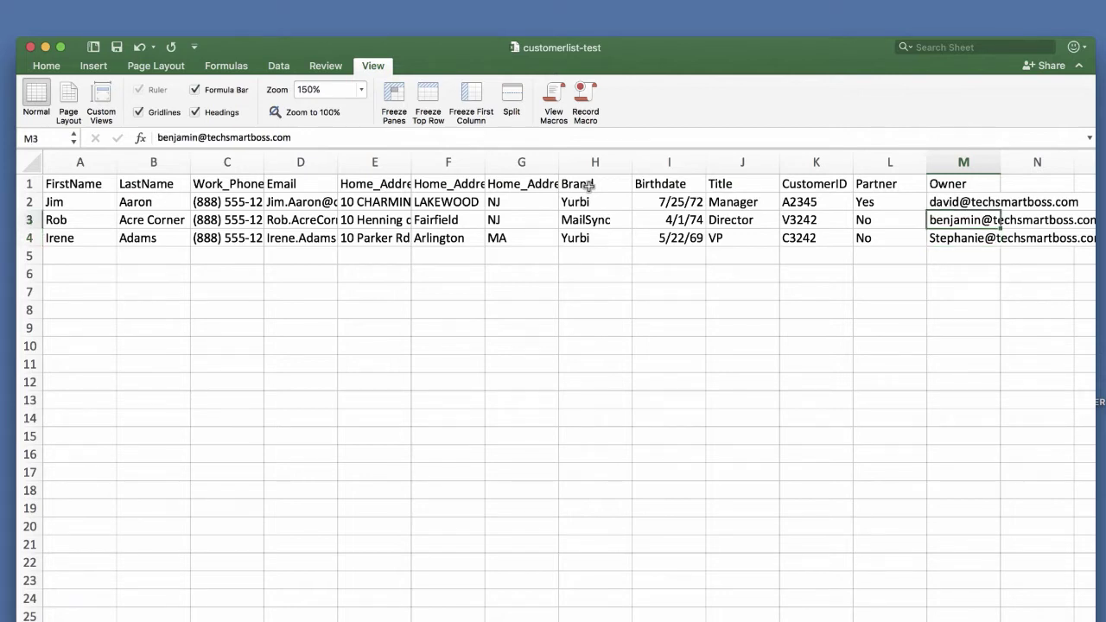
key("Down")
key("Up")
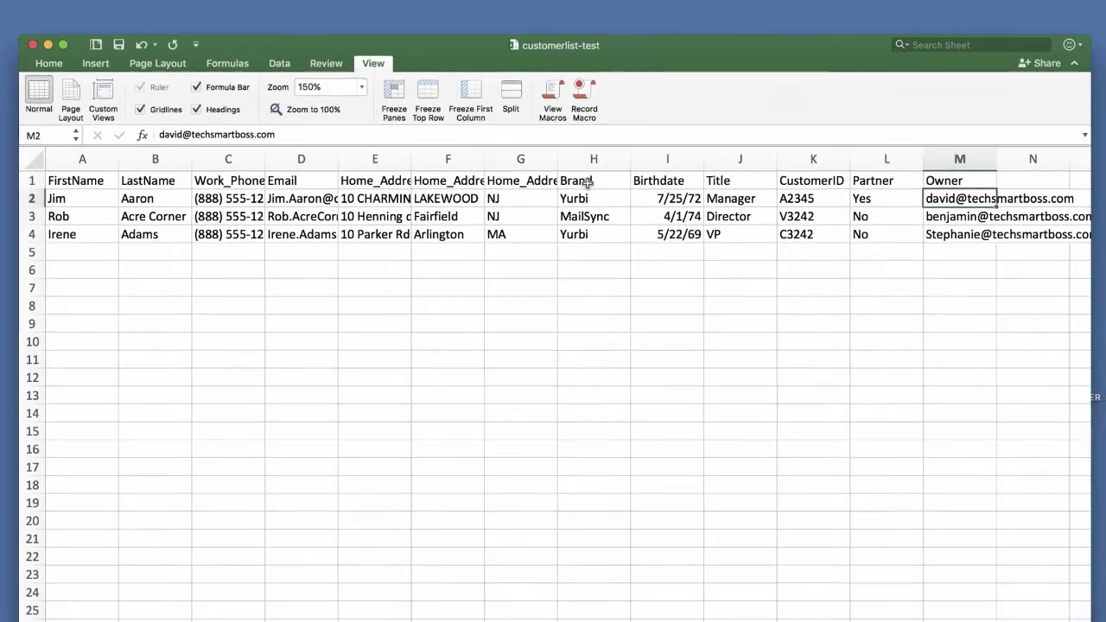
key("Down")
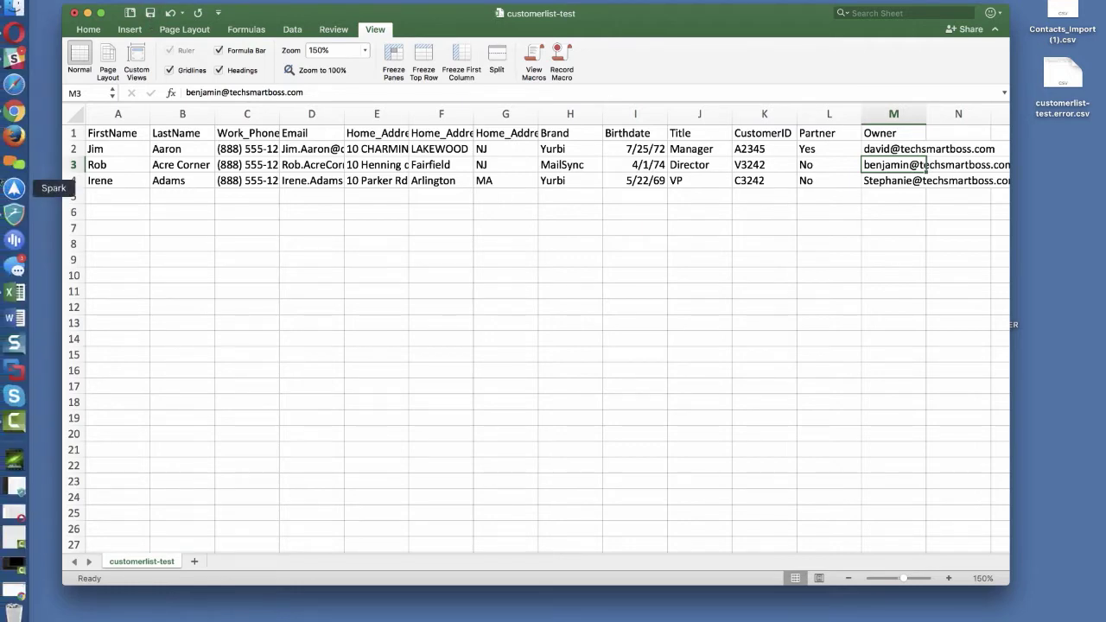
Switch back to HubSpot in Chrome and delete the sample contact from the contacts list
left_click(8, 115)
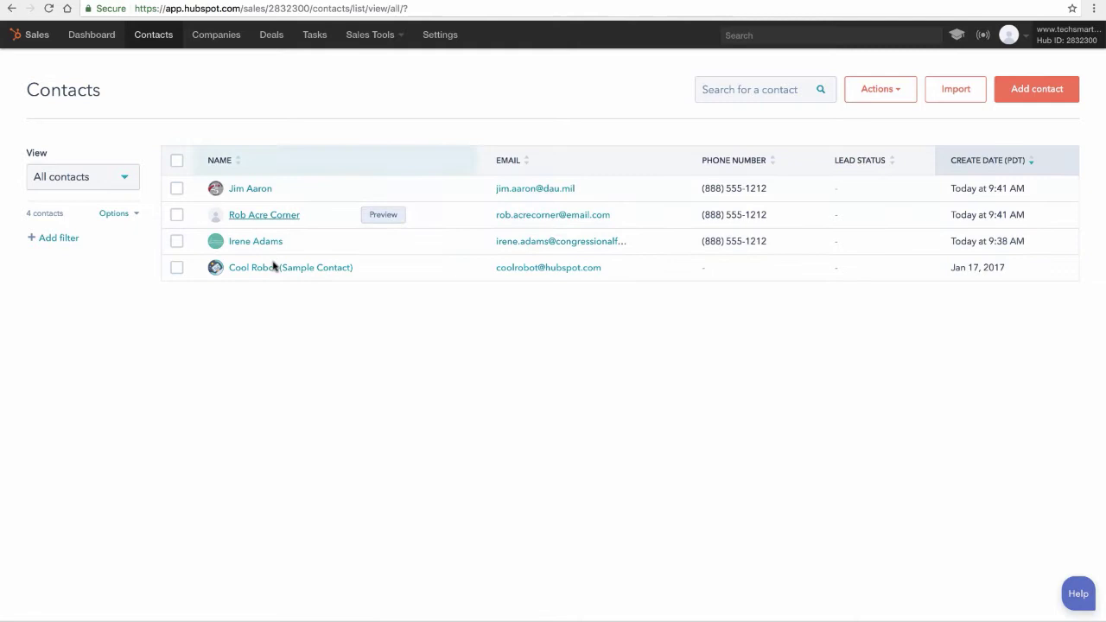
left_click(176, 269)
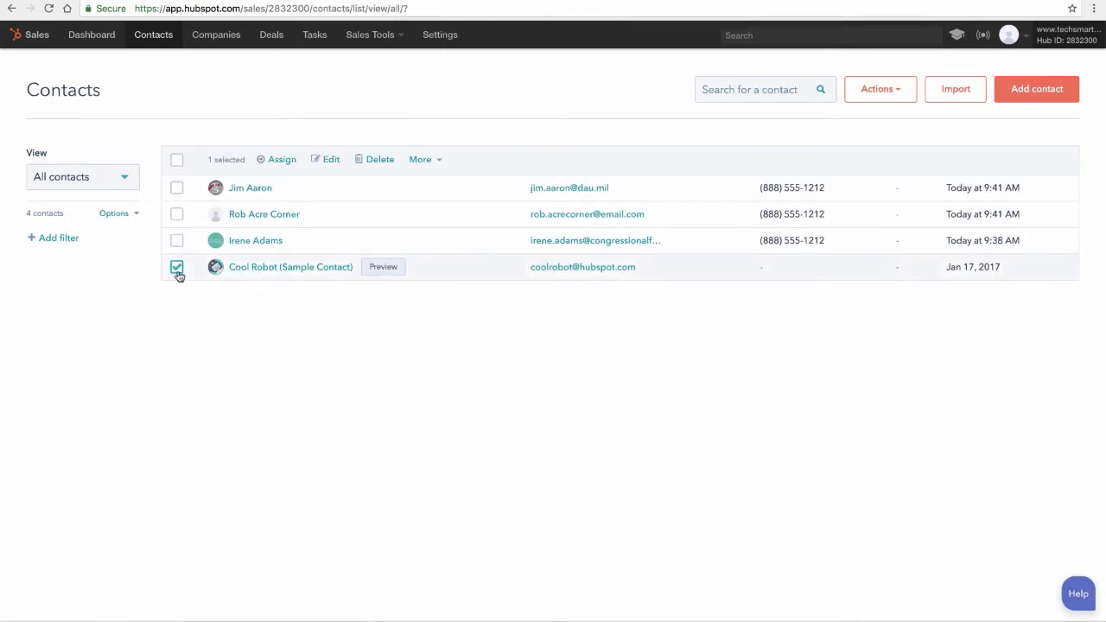
left_click(378, 160)
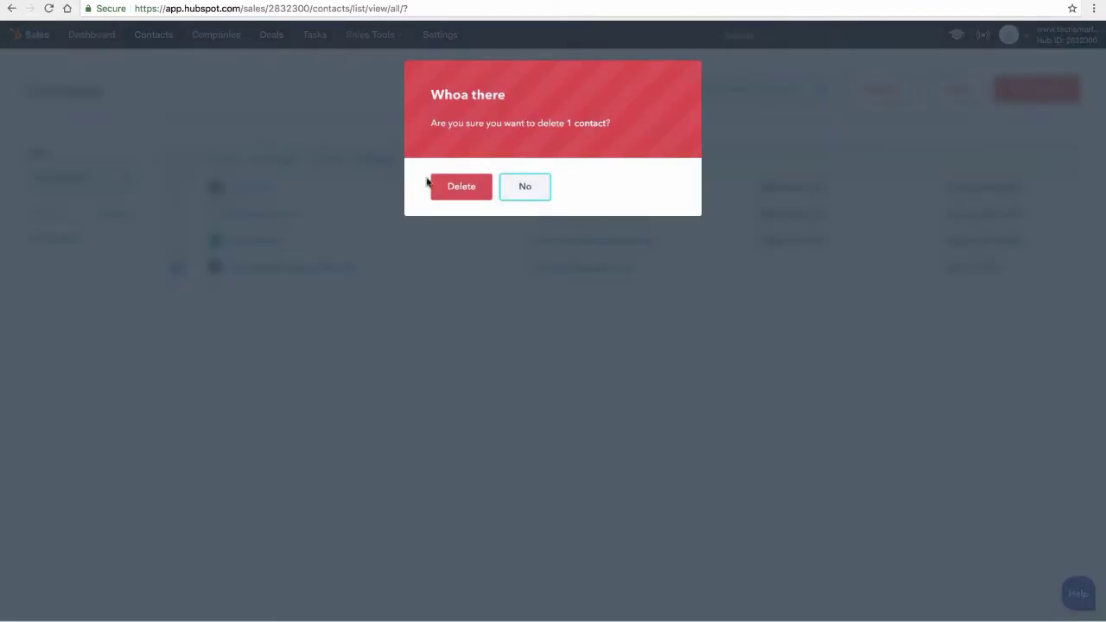
left_click(457, 183)
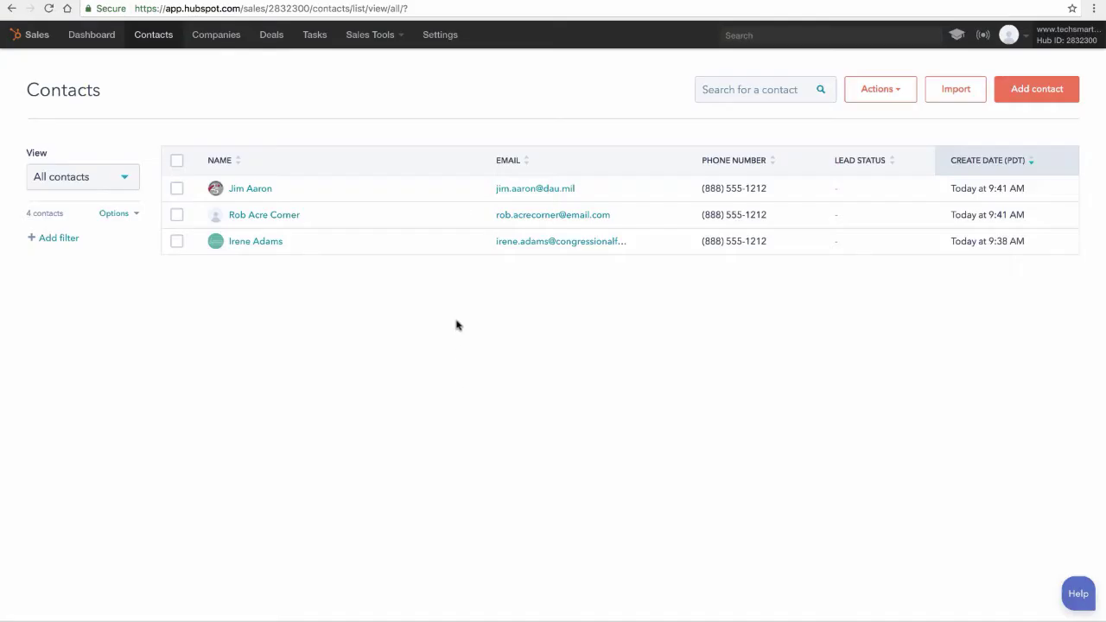
Start a new contacts import and upload the customerlist-test CSV file from the Desktop
left_click(954, 91)
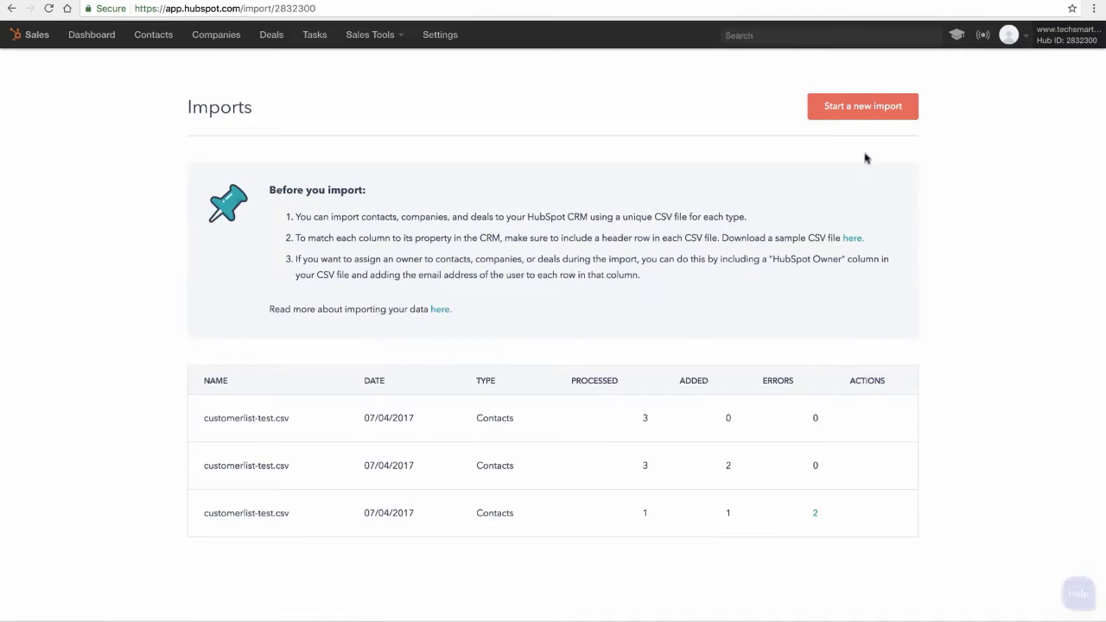
left_click(869, 106)
left_click(439, 237)
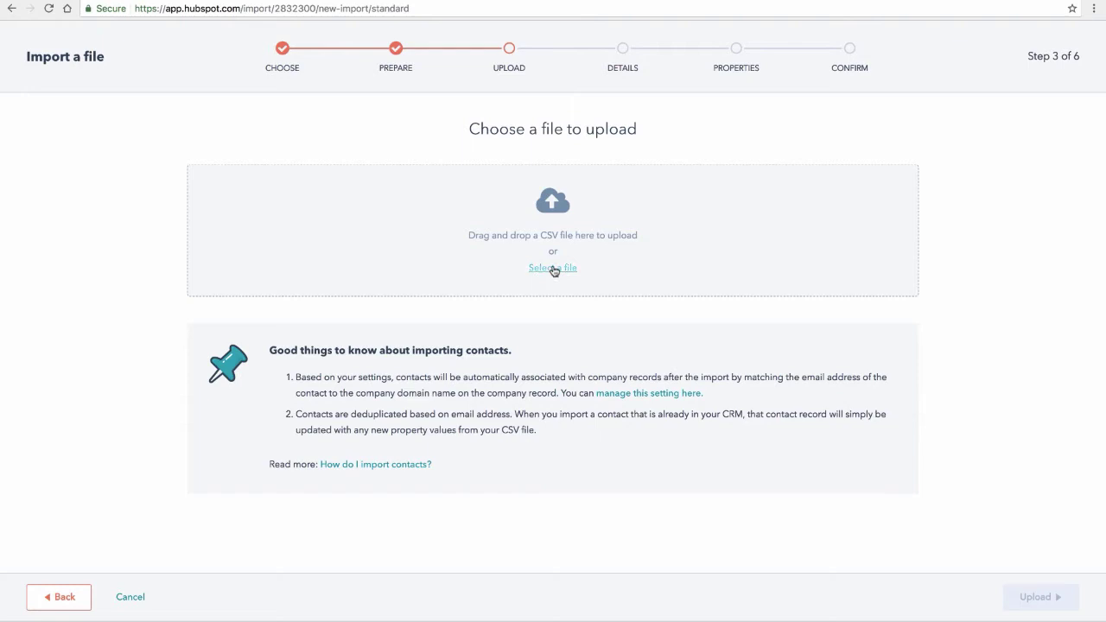
left_click(554, 269)
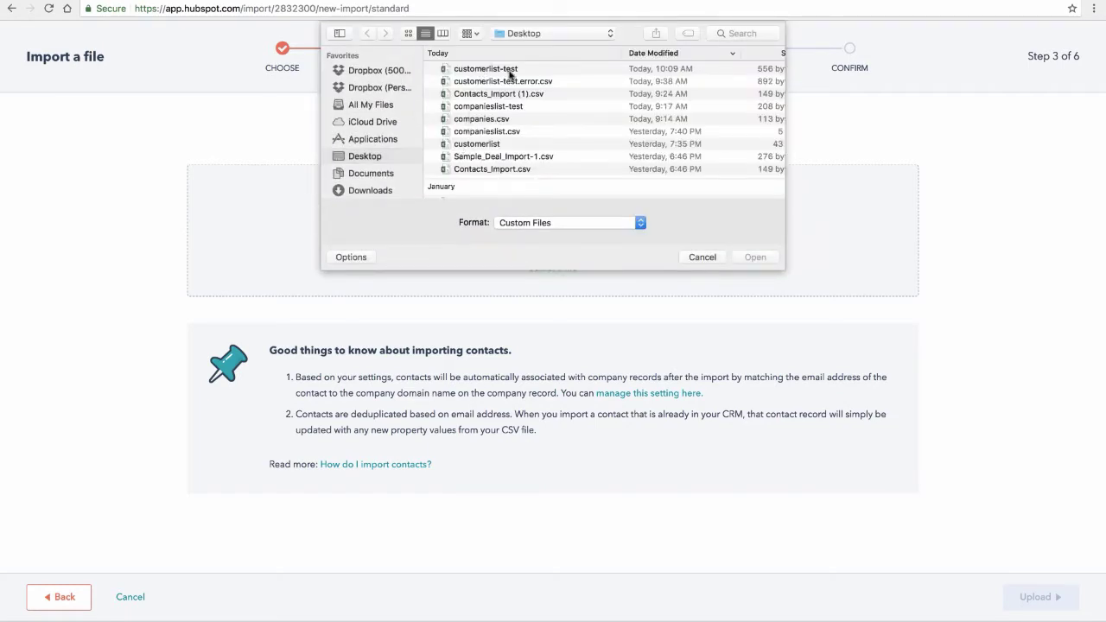
double_click(489, 75)
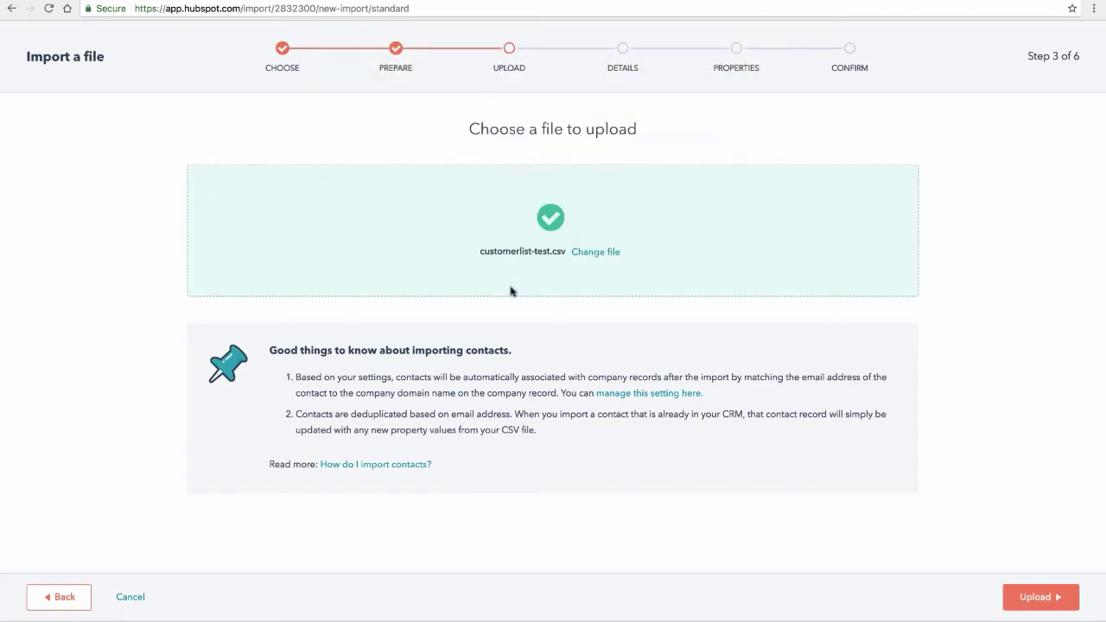
left_click(1048, 601)
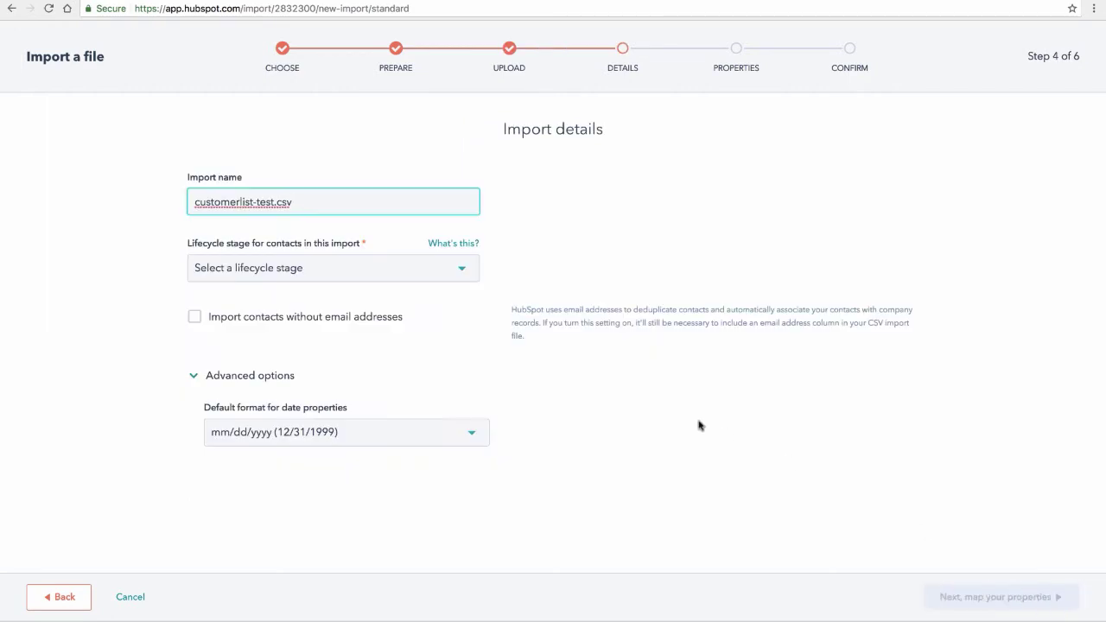
Set the lifecycle stage for the imported contacts to Lead and proceed to property mapping
left_click(459, 268)
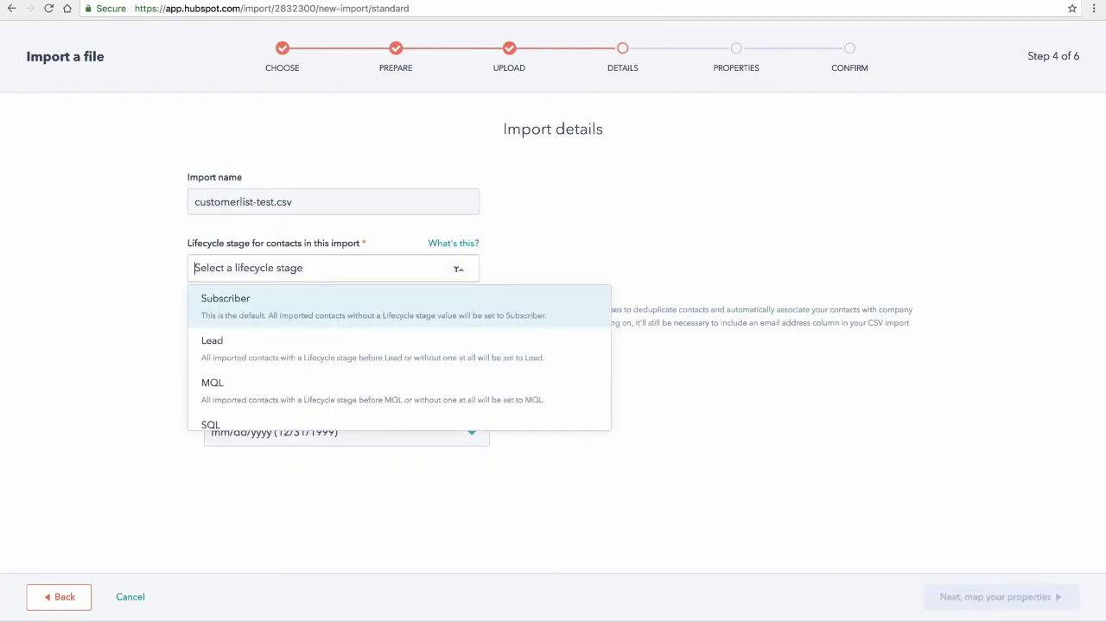
left_click(313, 347)
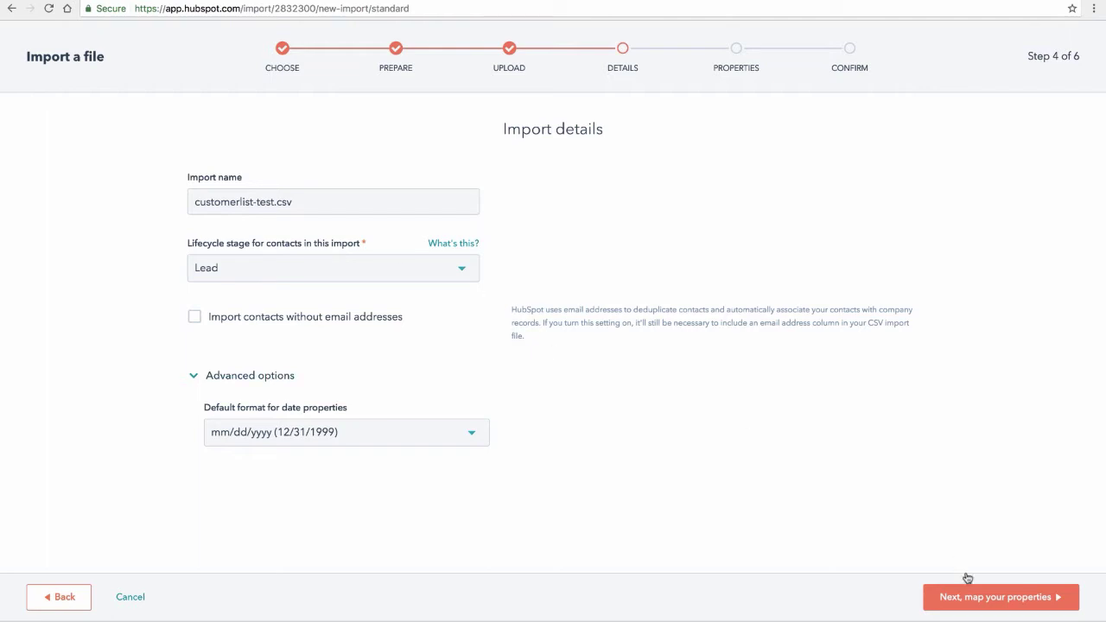
left_click(1018, 608)
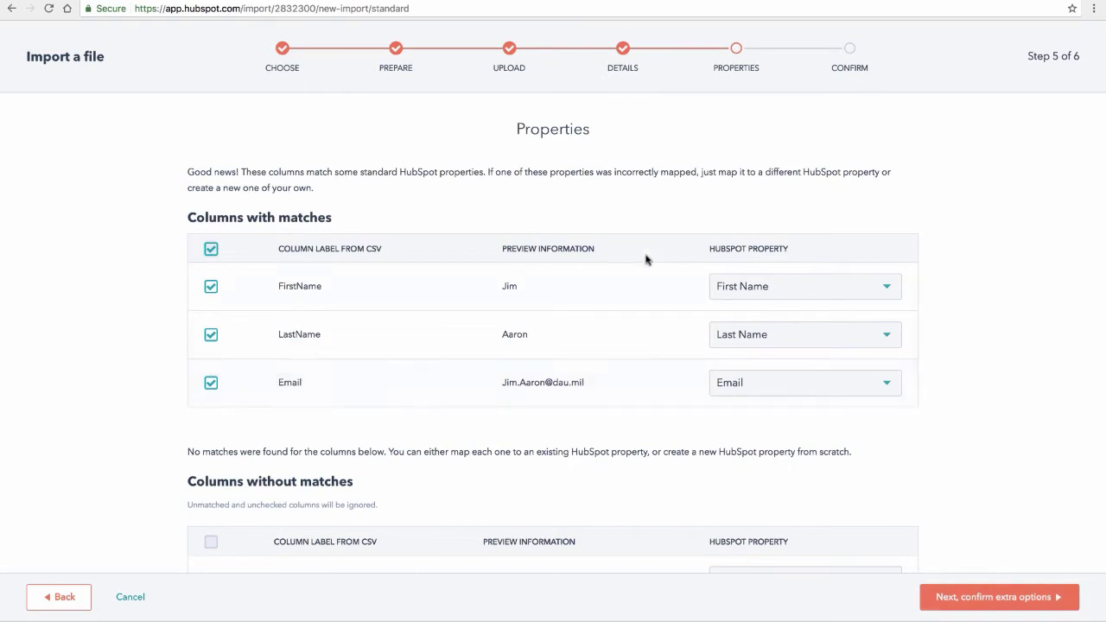
Map the unmatched Work_Phone column to the Phone Number property
scroll(680, 403, "down", 5)
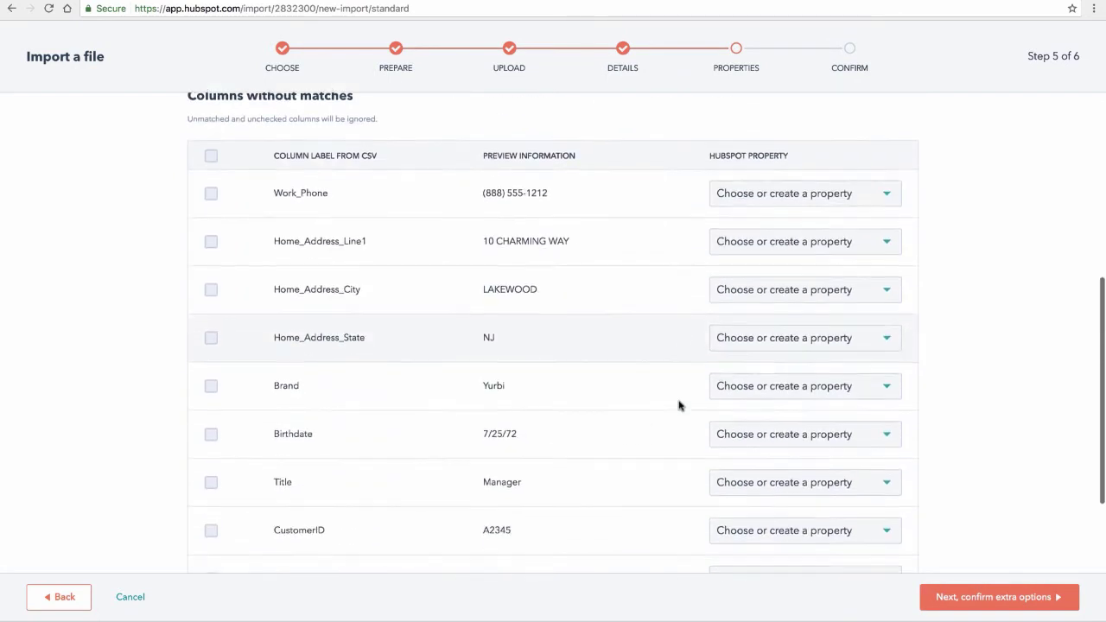
left_click(758, 199)
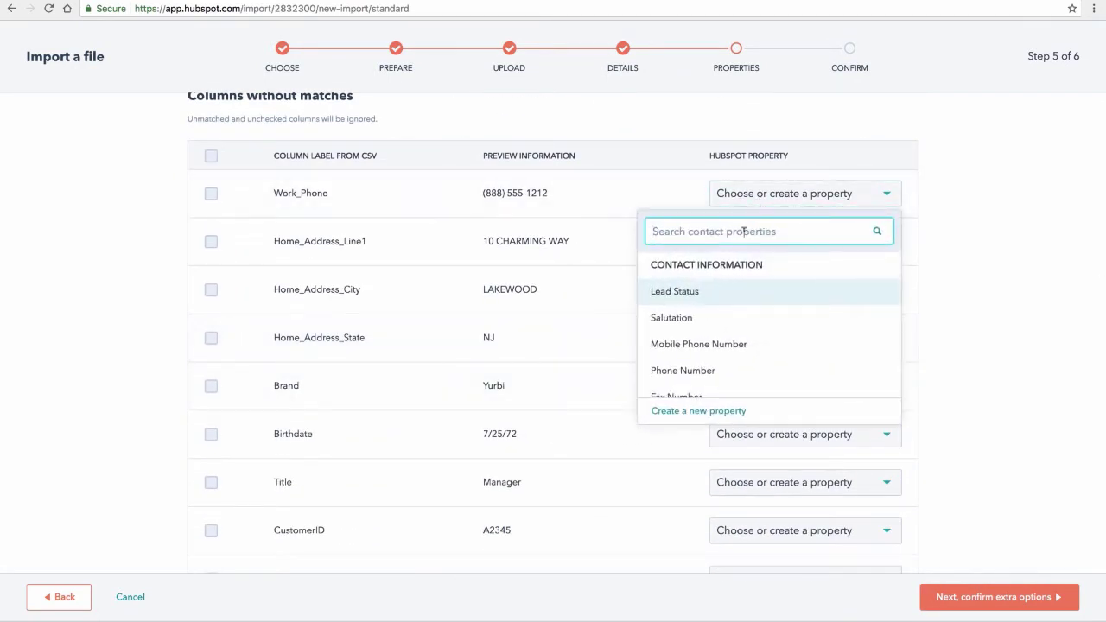
type("phone")
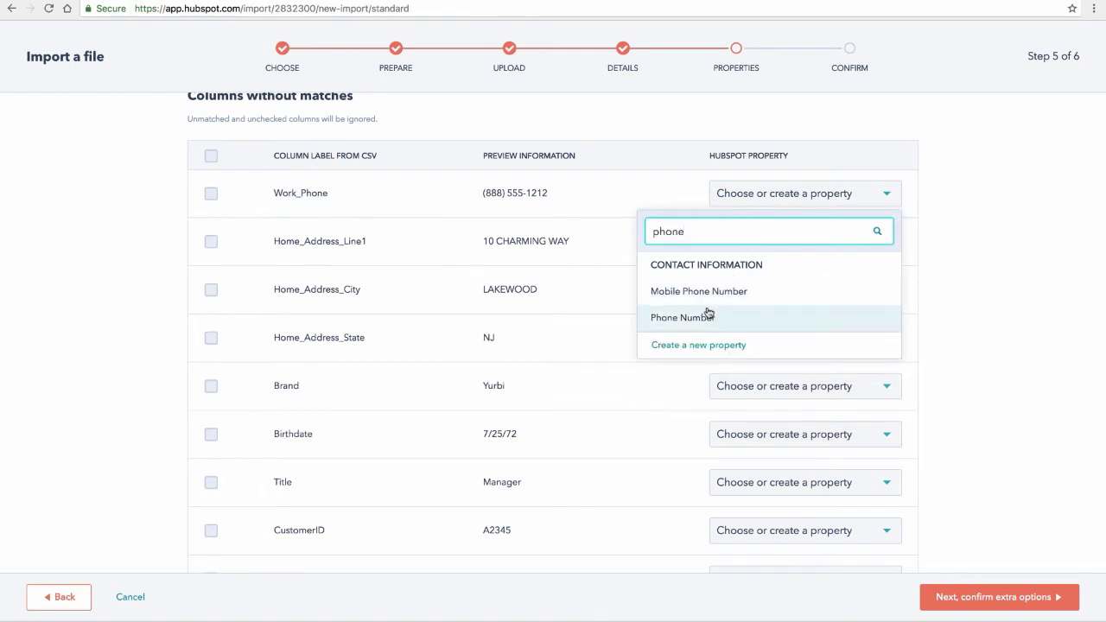
left_click(706, 314)
Map the Home_Address_Line1 column to the Street Address property
left_click(769, 244)
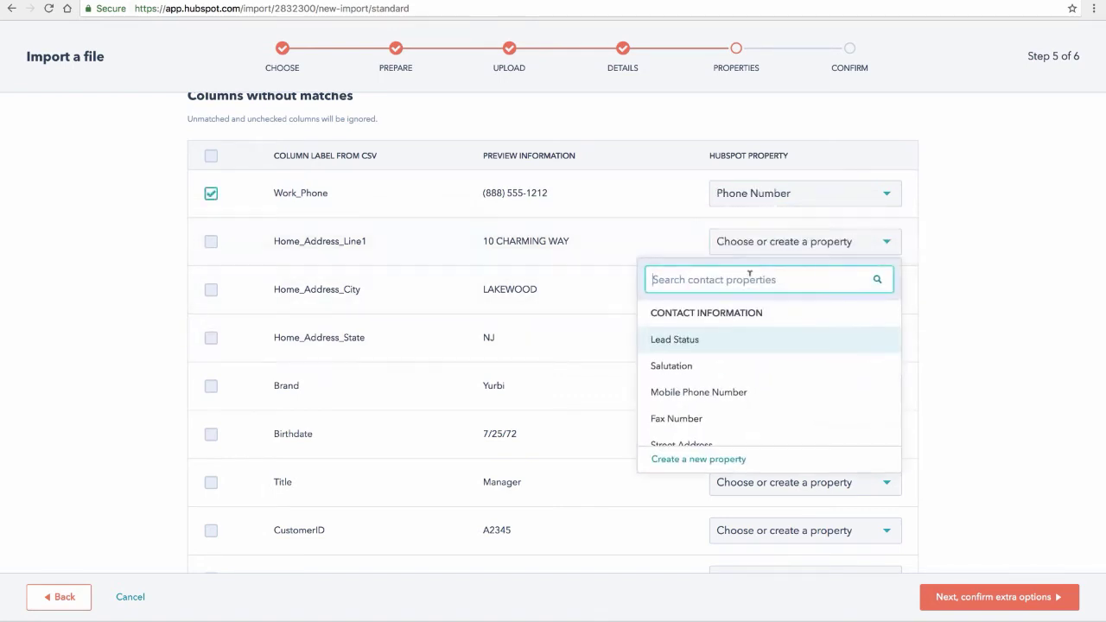
type("address")
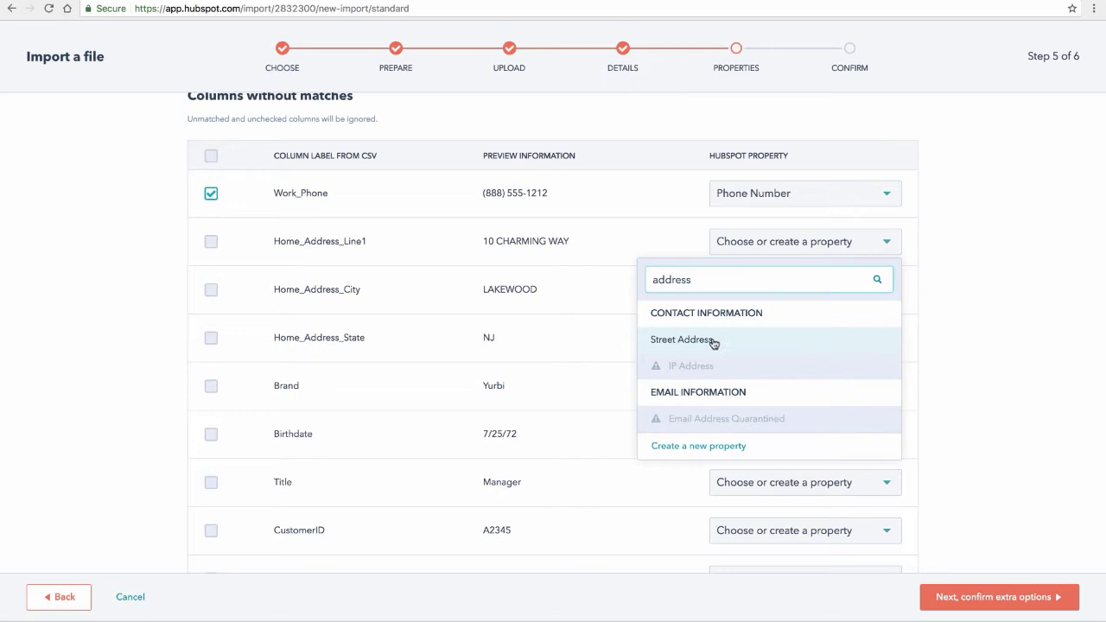
left_click(717, 338)
Map the Home_Address_City column to the City property and Home_Address_State to State/Region
left_click(777, 291)
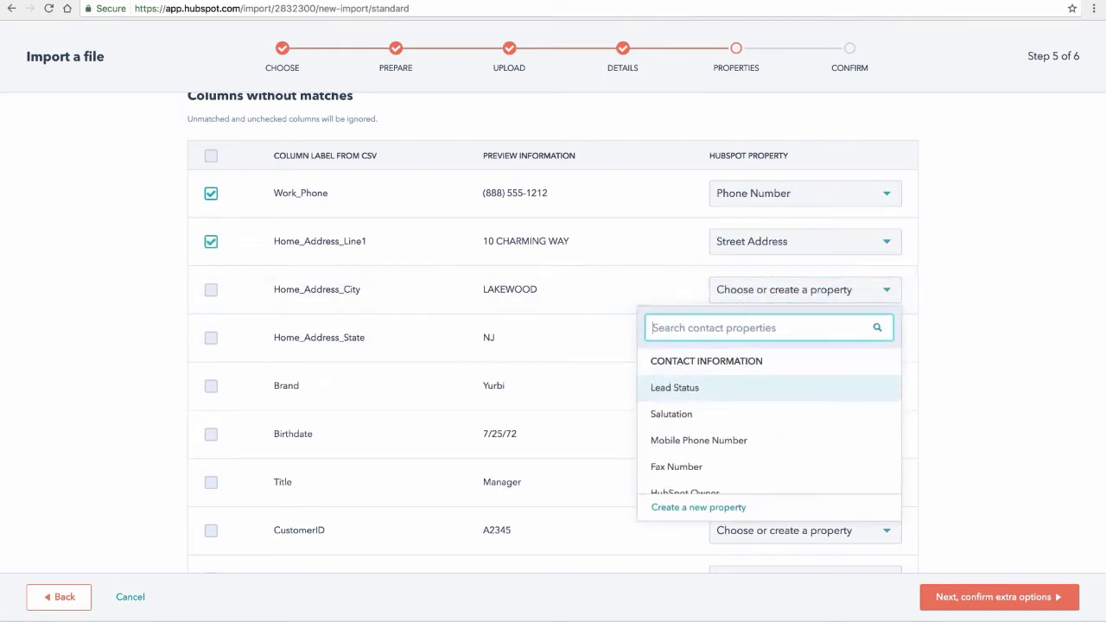
type("city")
left_click(716, 393)
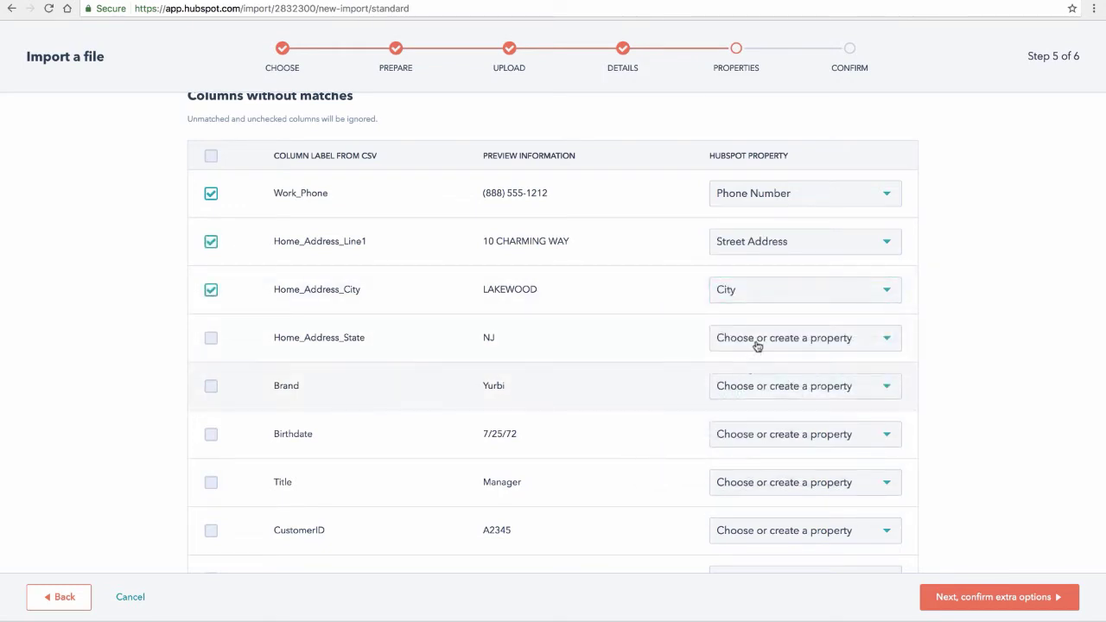
left_click(760, 338)
type("state")
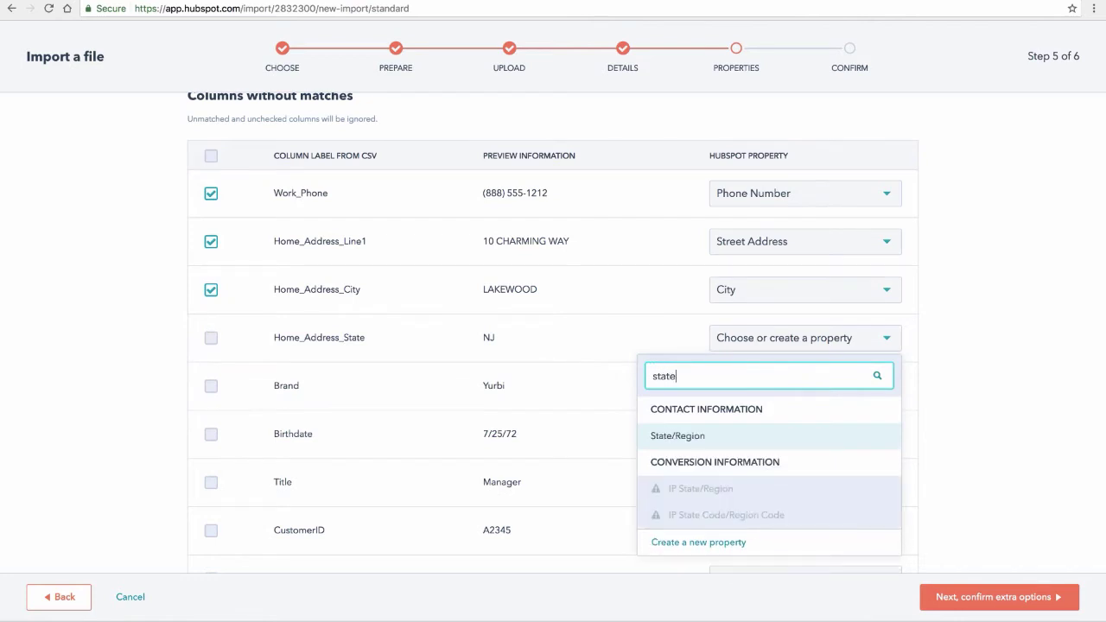
left_click(682, 437)
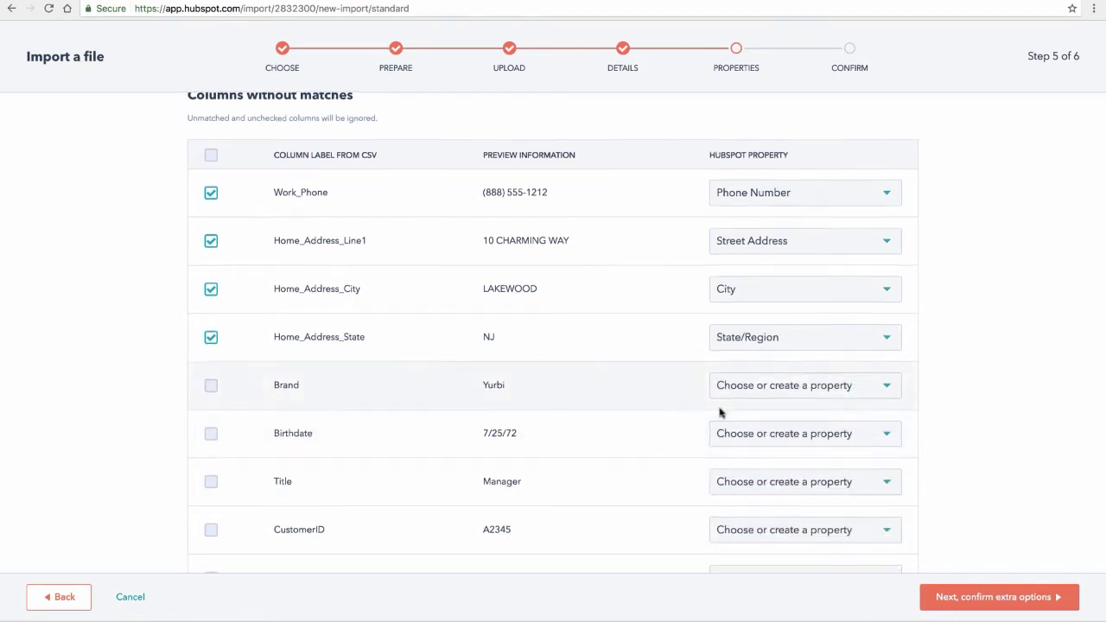
Map the Title column to the Job Title property and the Owner column to HubSpot Owner
scroll(720, 413, "down", 3)
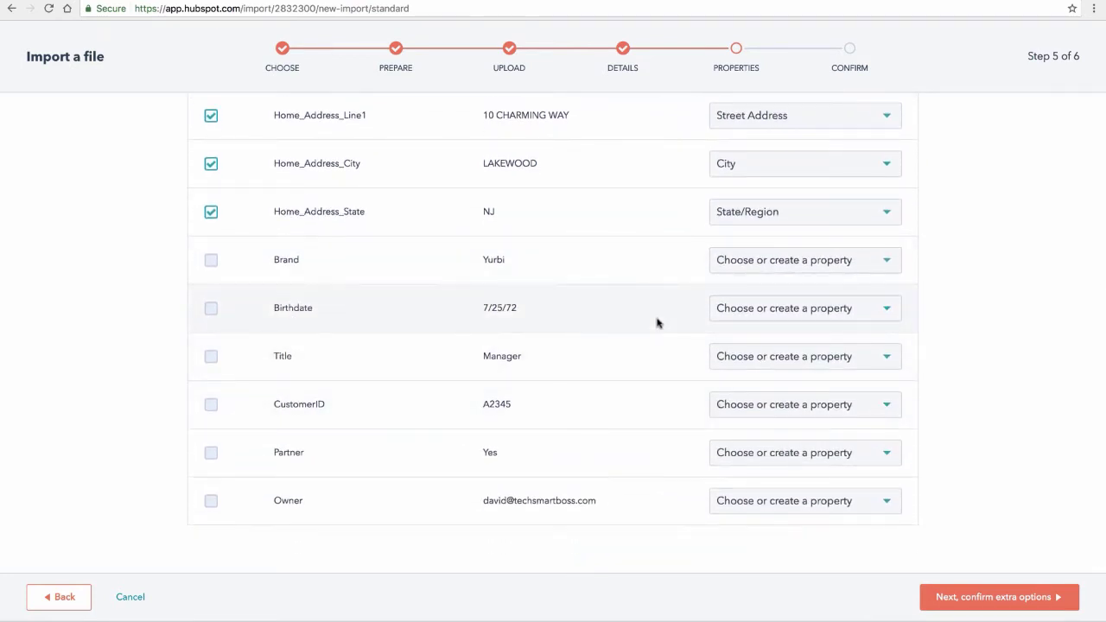
left_click(774, 360)
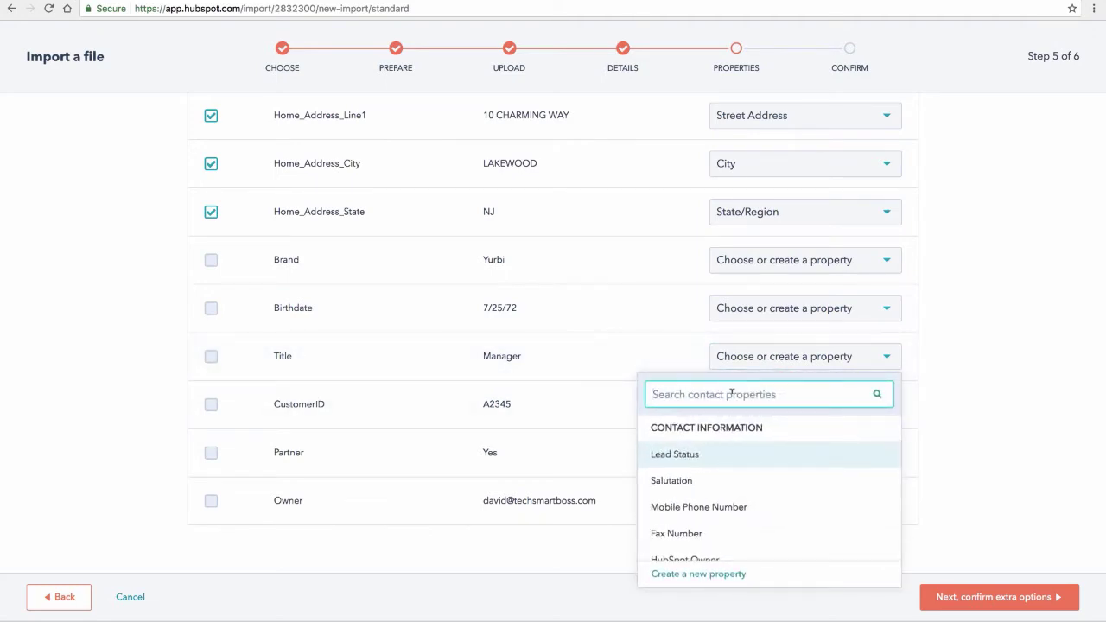
type("title")
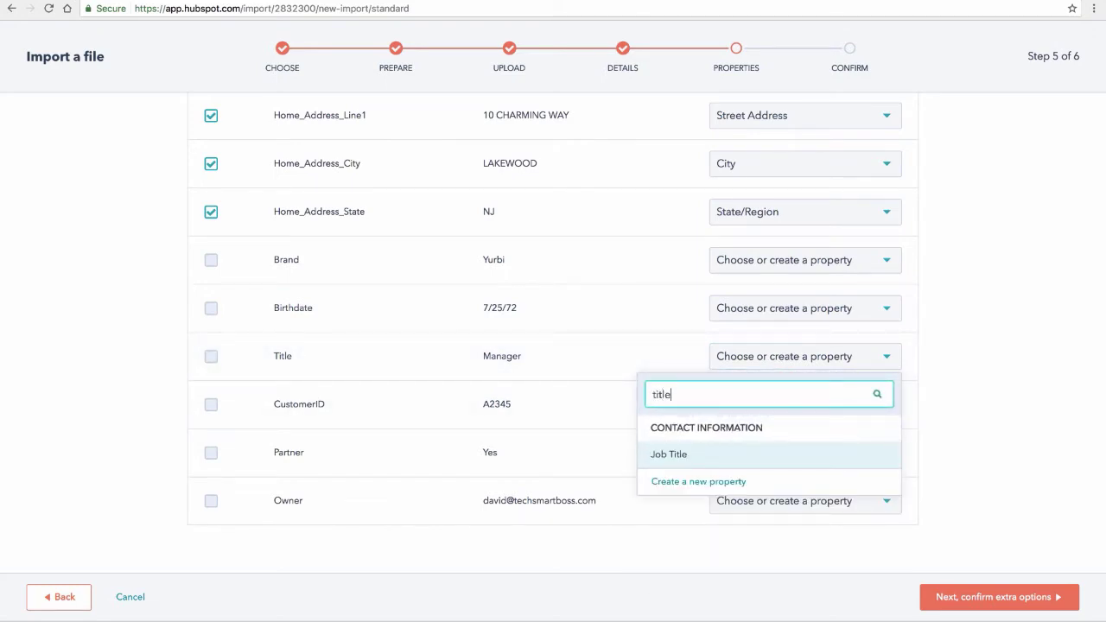
left_click(674, 458)
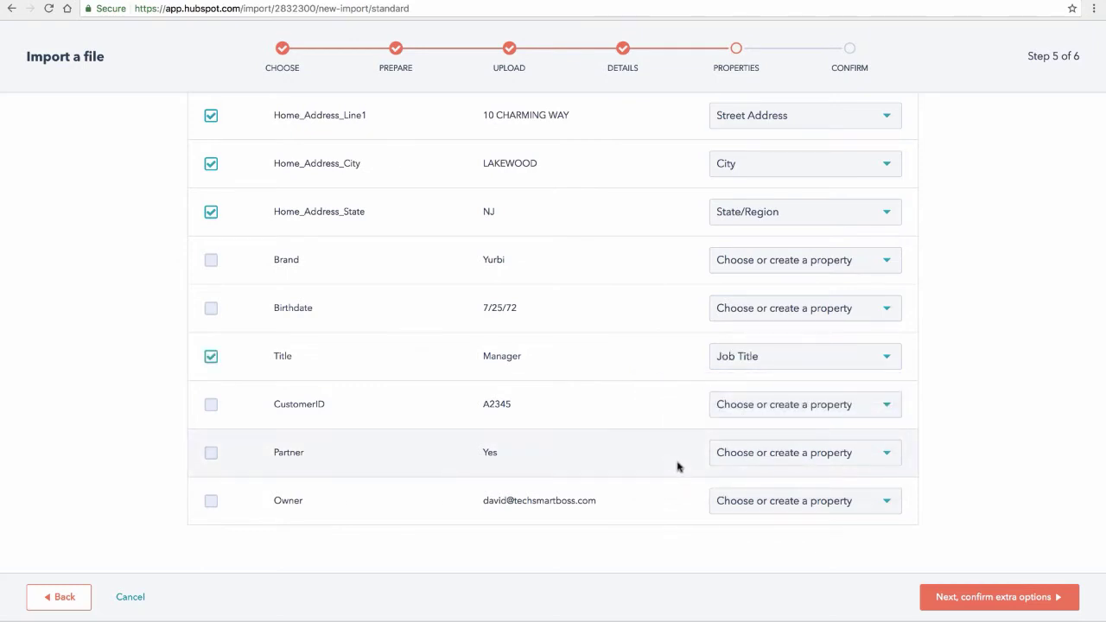
scroll(760, 508, "down", 1)
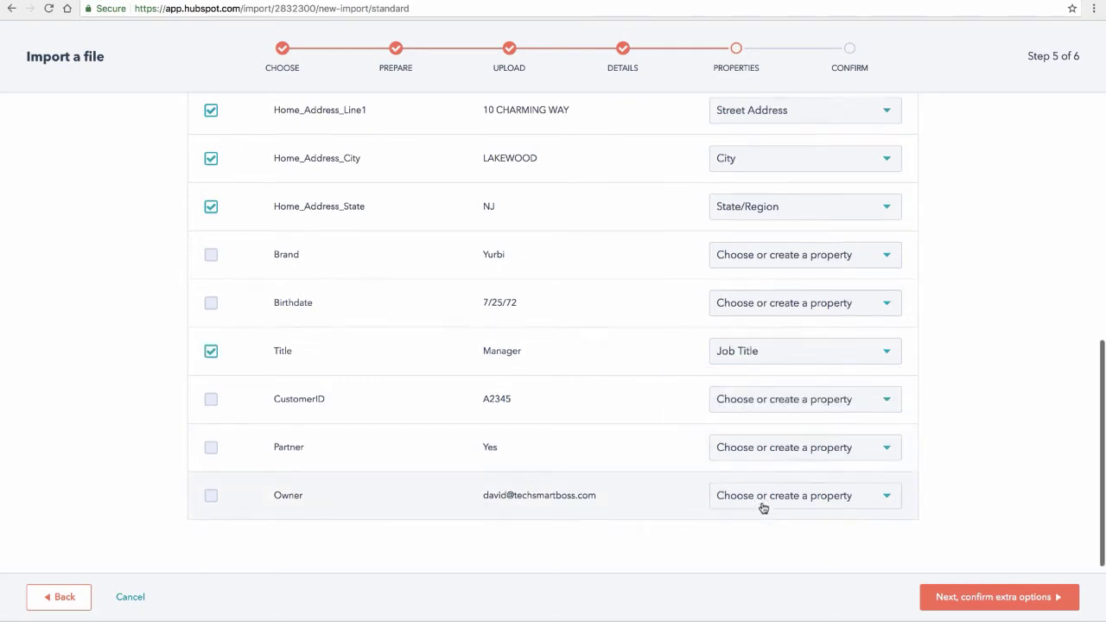
scroll(763, 508, "down", 1)
left_click(769, 493)
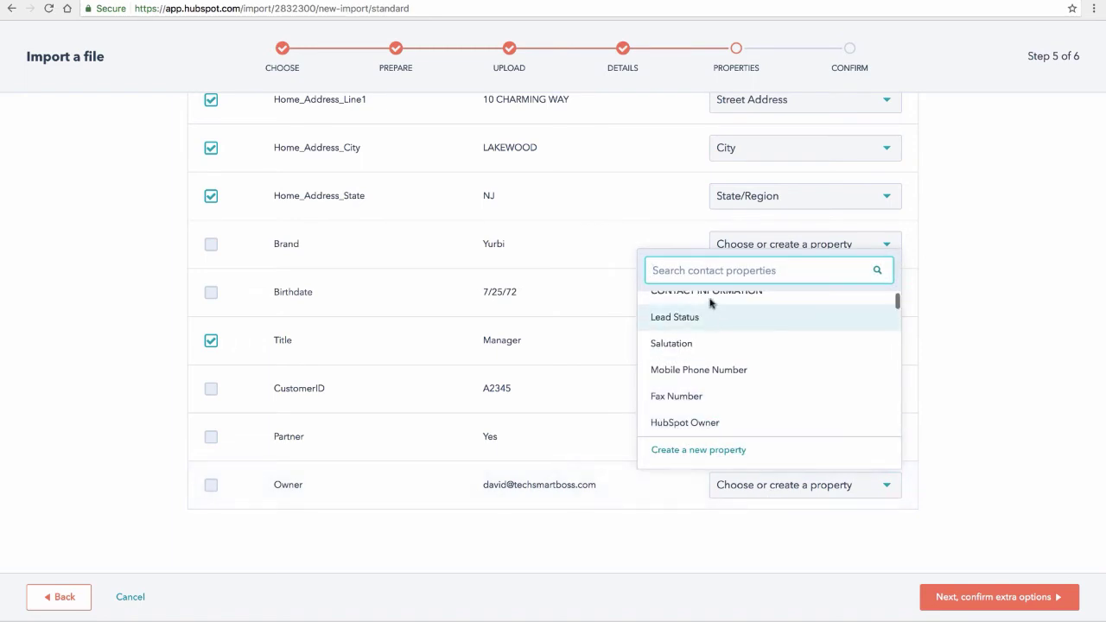
type("owner")
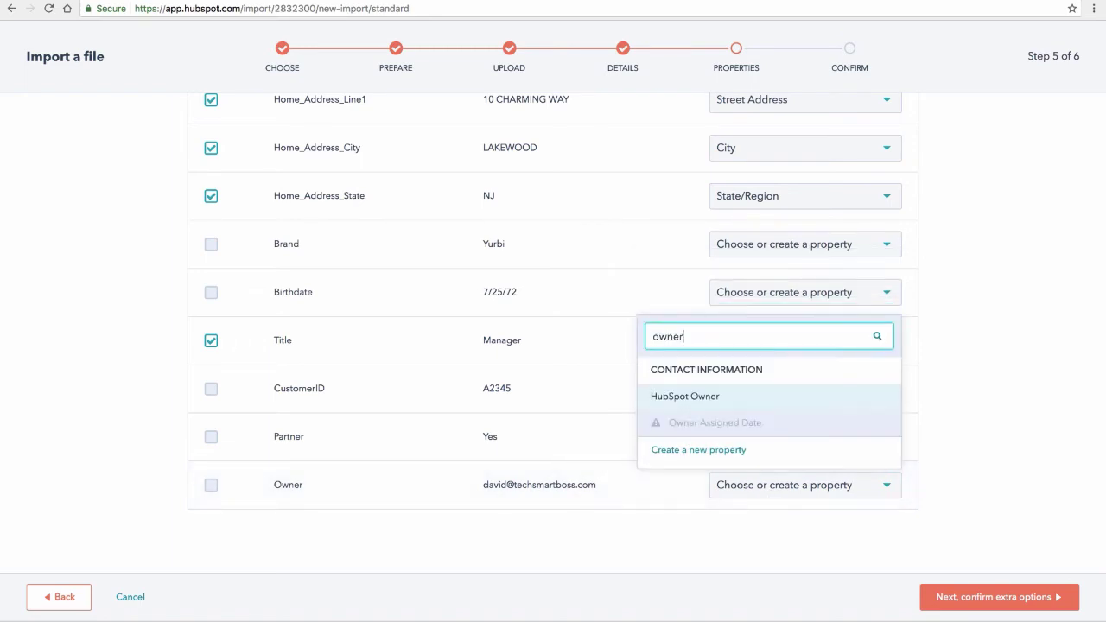
left_click(690, 399)
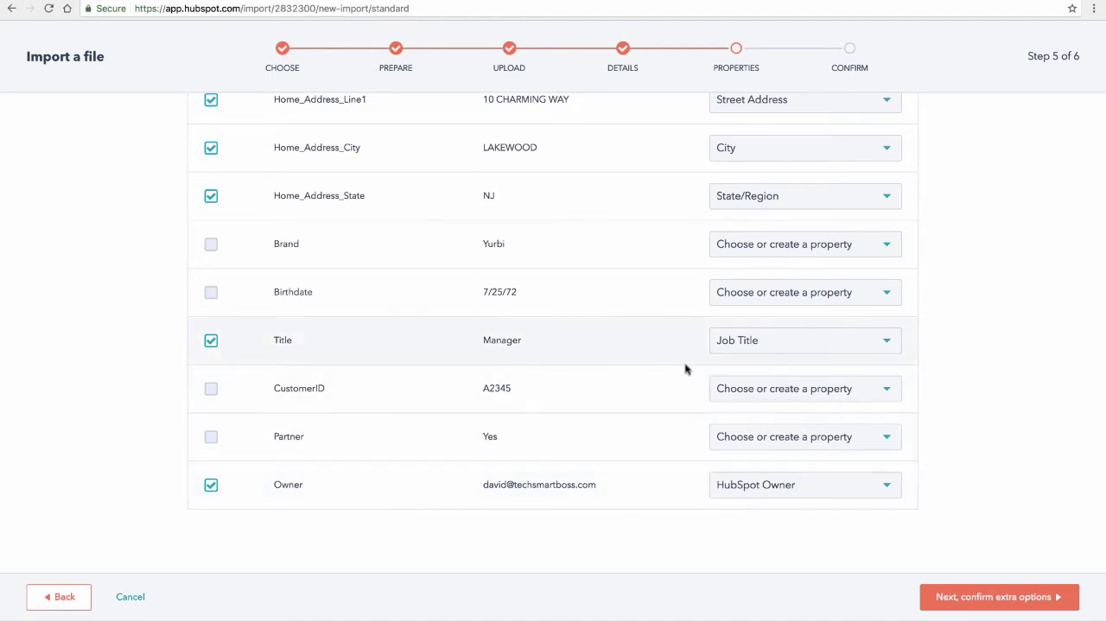
Search the contact properties for "partner" as a match for the Partner column
left_click(750, 443)
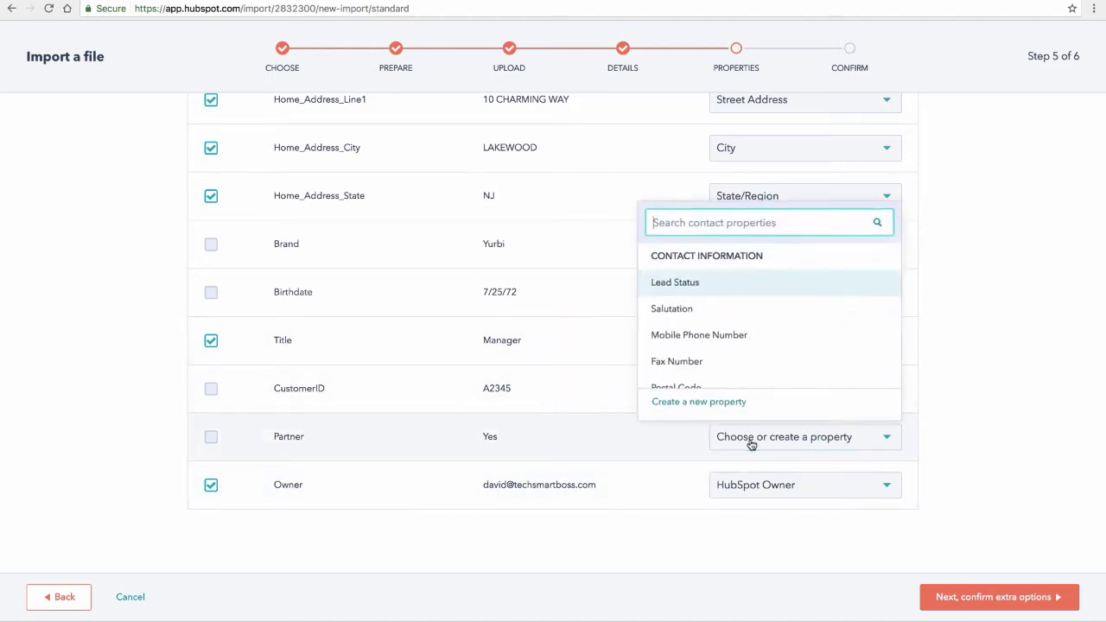
type("partner")
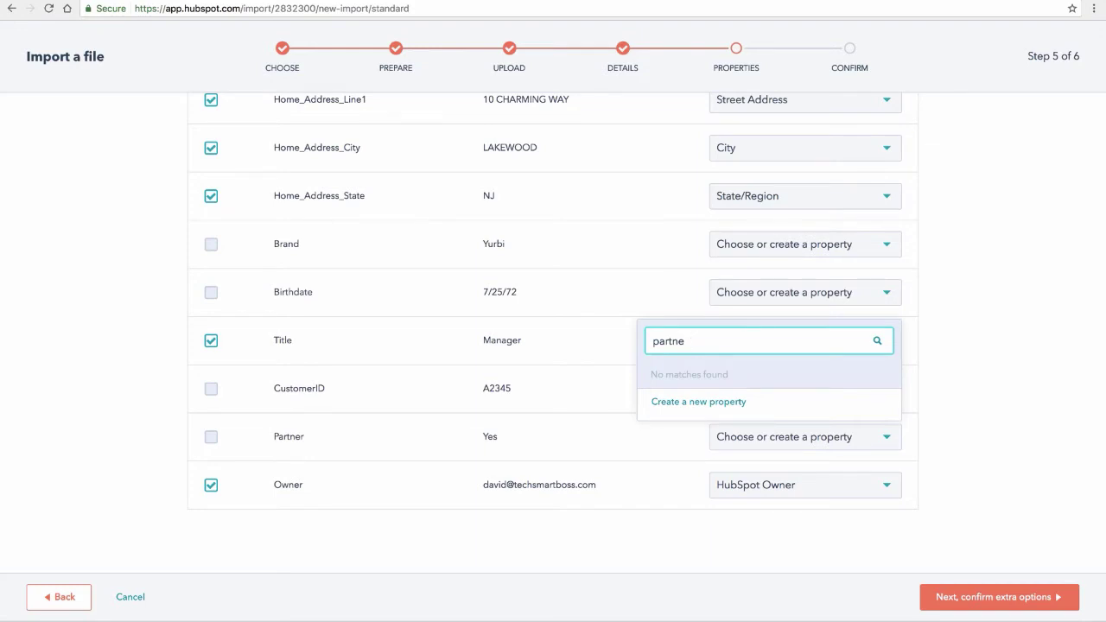
key("BackSpace")
key("BackSpace")
key("BackSpace")
key("BackSpace")
key("BackSpace")
key("BackSpace")
scroll(821, 302, "down", 1)
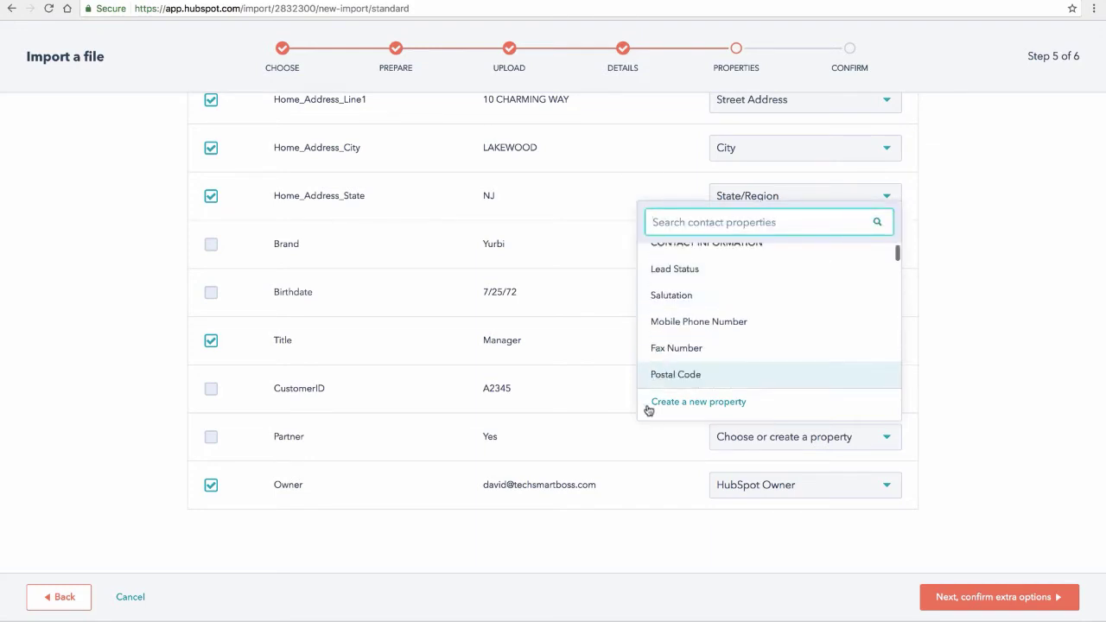
left_click(674, 440)
Start a new property for the Partner column, described as "Are they a partner or not?", in the Contact Information group
left_click(781, 438)
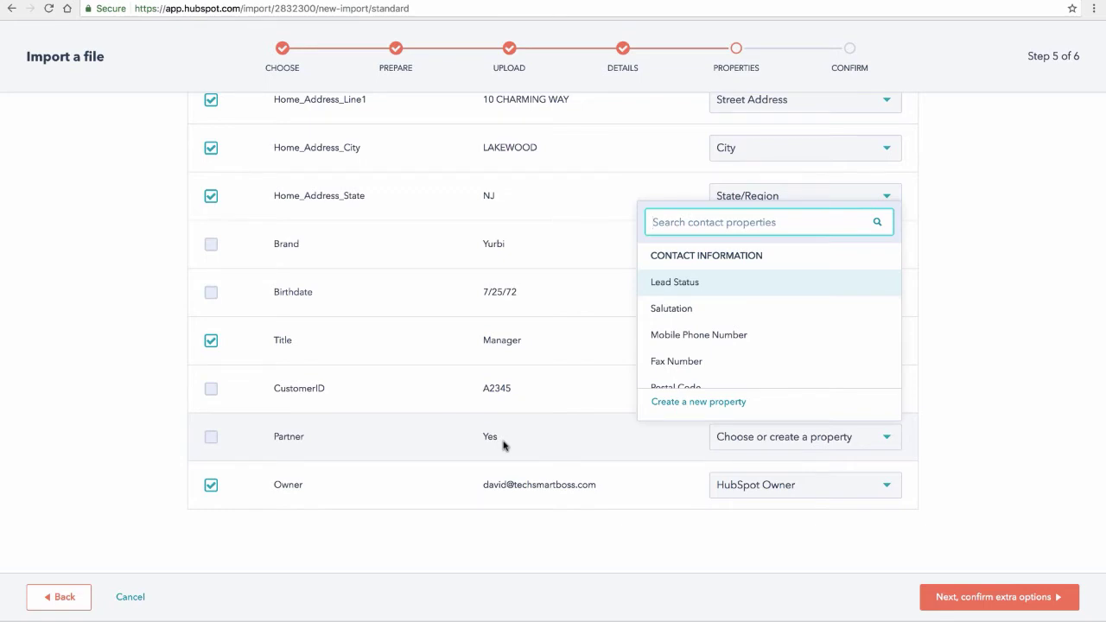
left_click(707, 405)
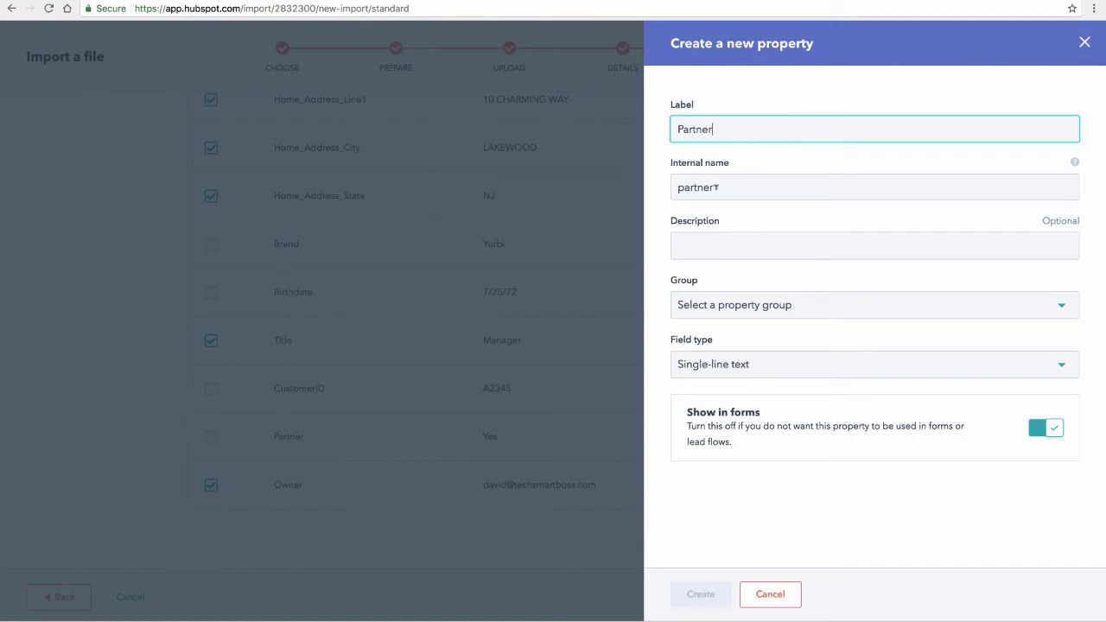
left_click(704, 241)
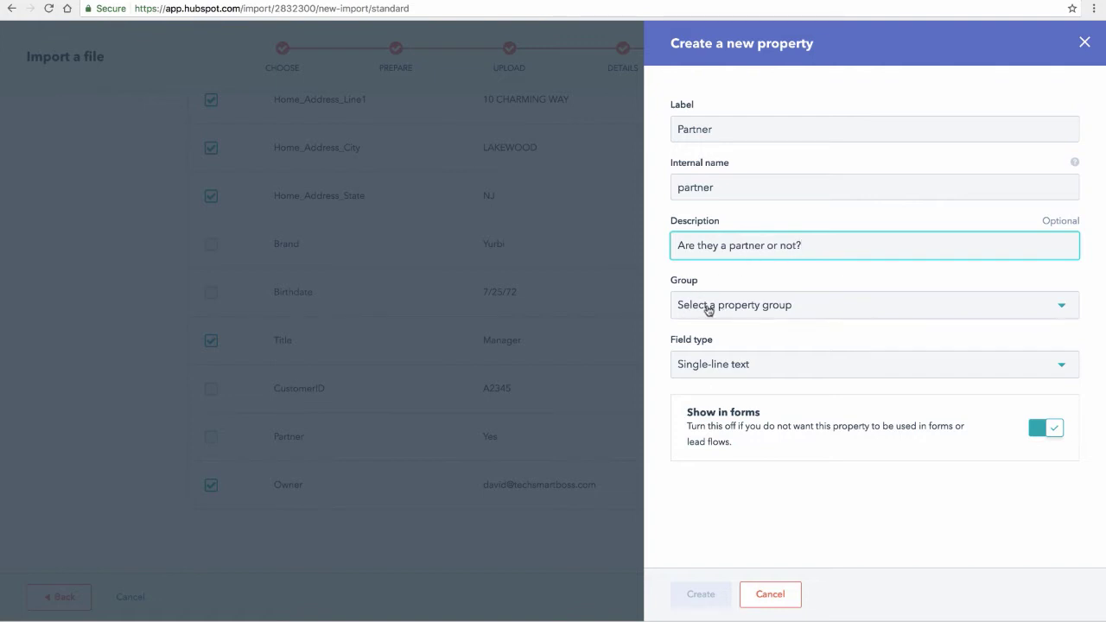
left_click(1062, 308)
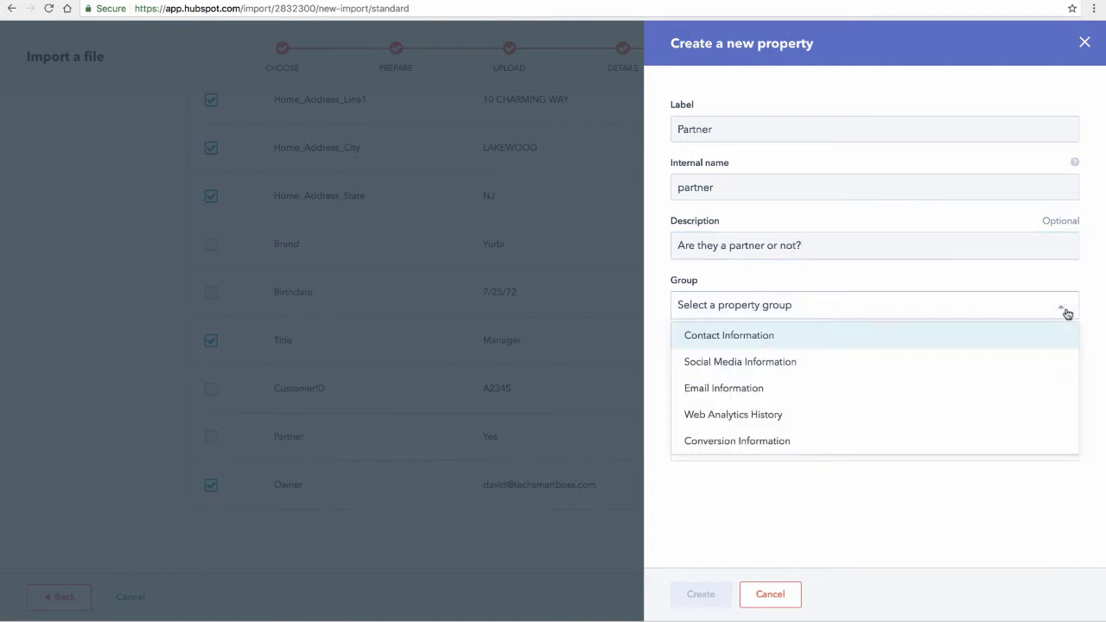
left_click(735, 337)
left_click(729, 304)
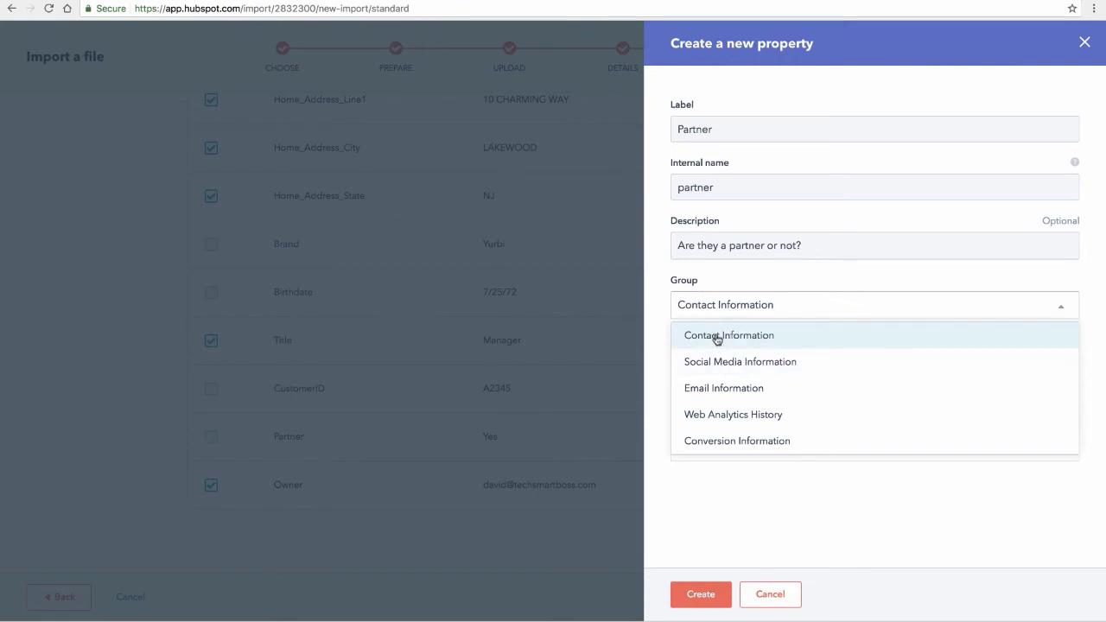
left_click(716, 337)
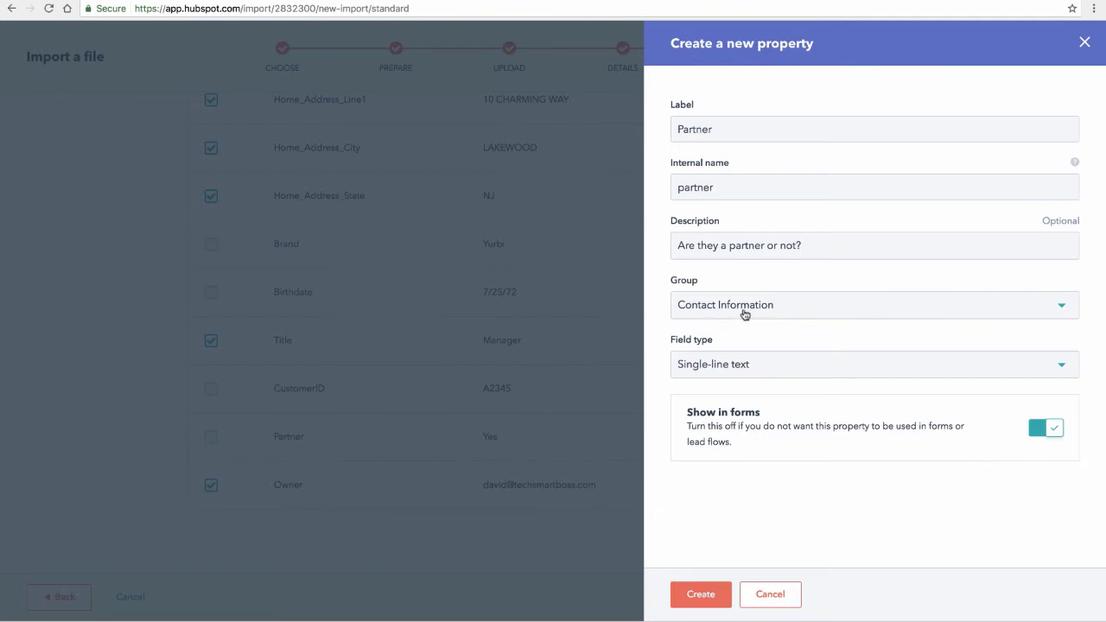
Set the Partner property's field type to Dropdown select
left_click(1061, 366)
scroll(803, 445, "up", 5)
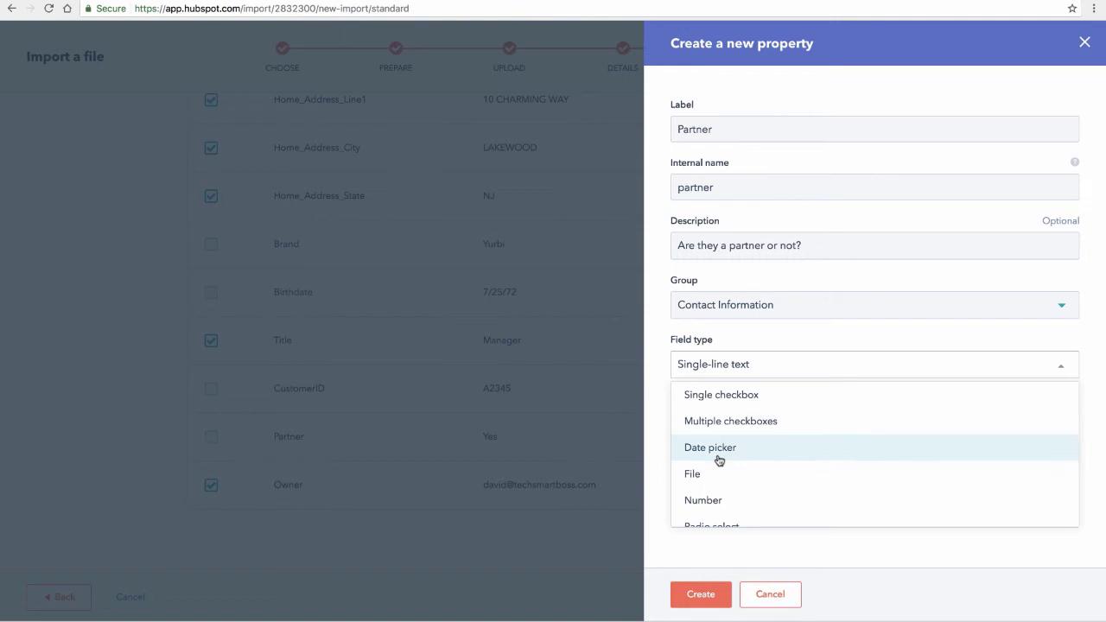
scroll(717, 459, "down", 2)
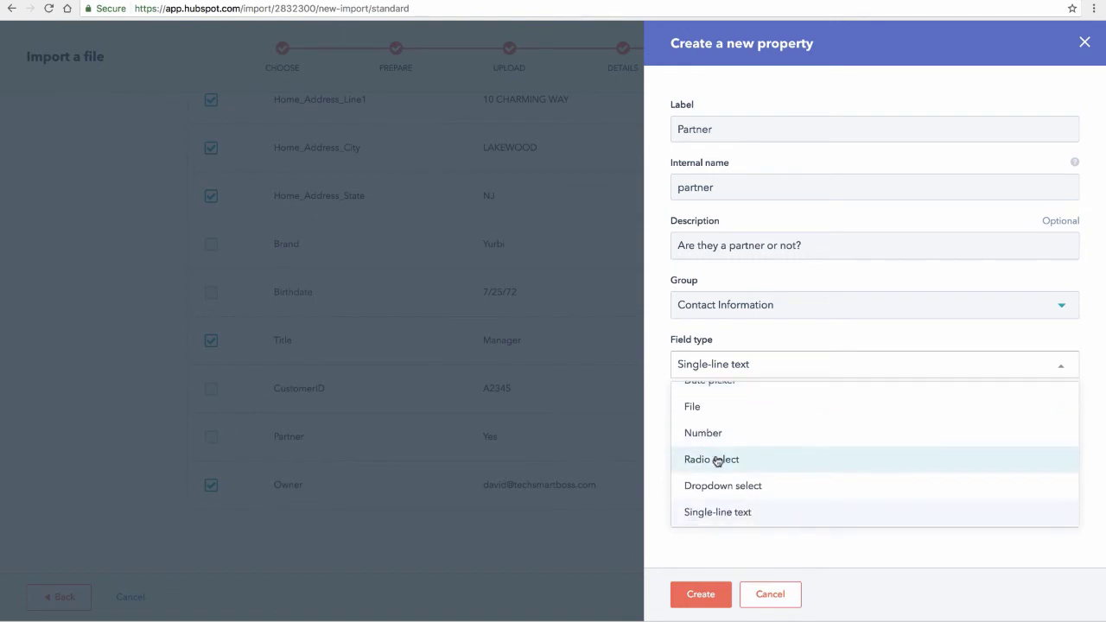
scroll(716, 459, "down", 1)
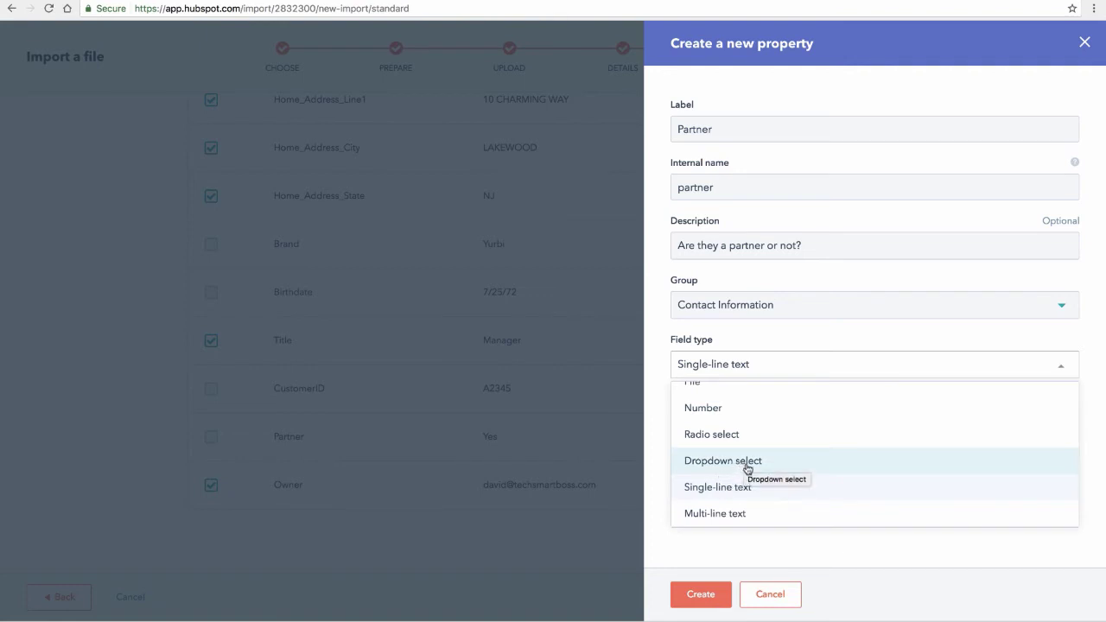
scroll(722, 465, "up", 1)
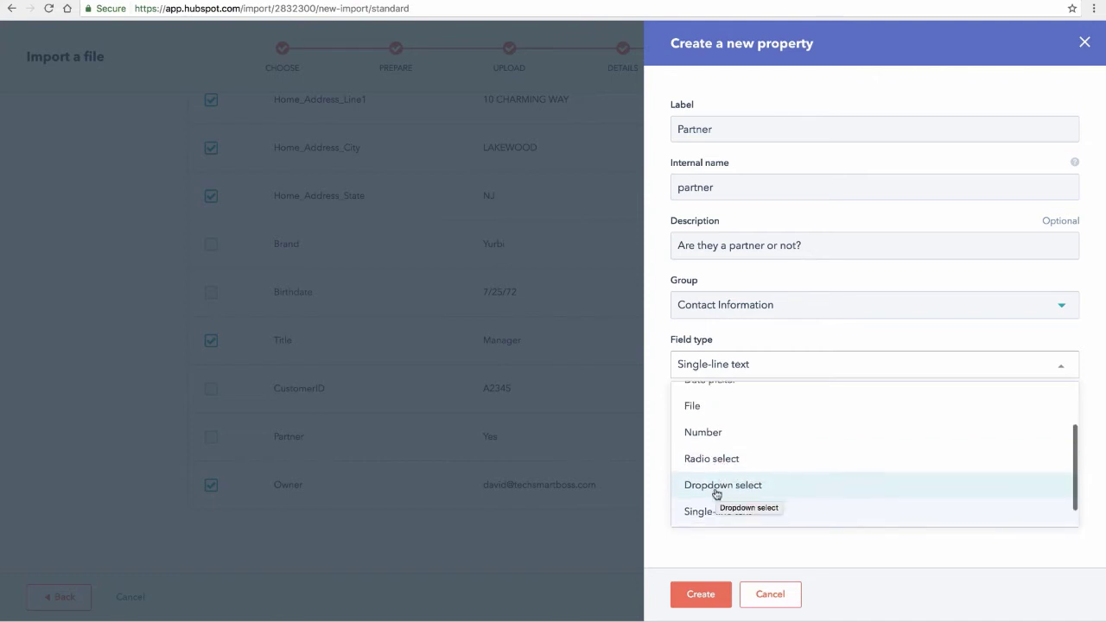
scroll(716, 492, "down", 1)
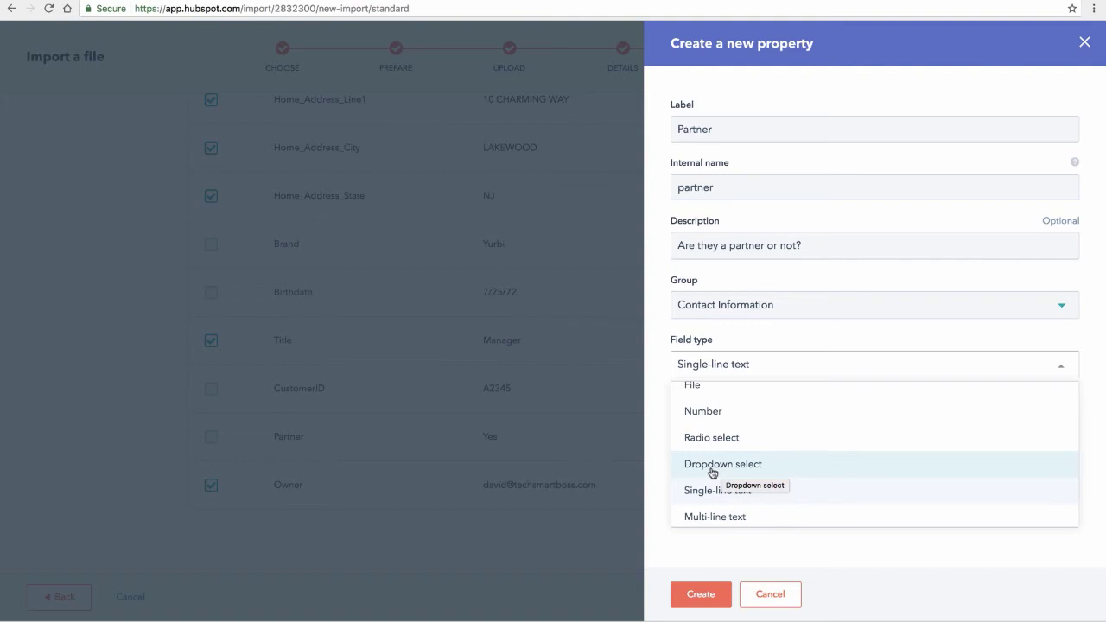
left_click(722, 467)
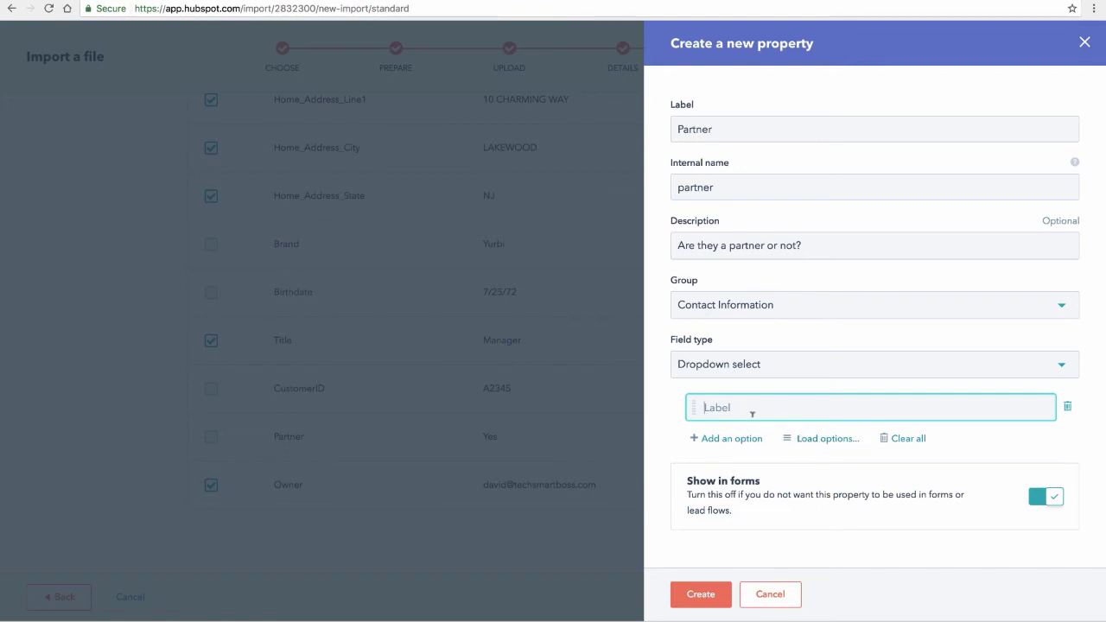
Give the Partner dropdown the options Yes and No, and create the property
type("Yes")
left_click(731, 439)
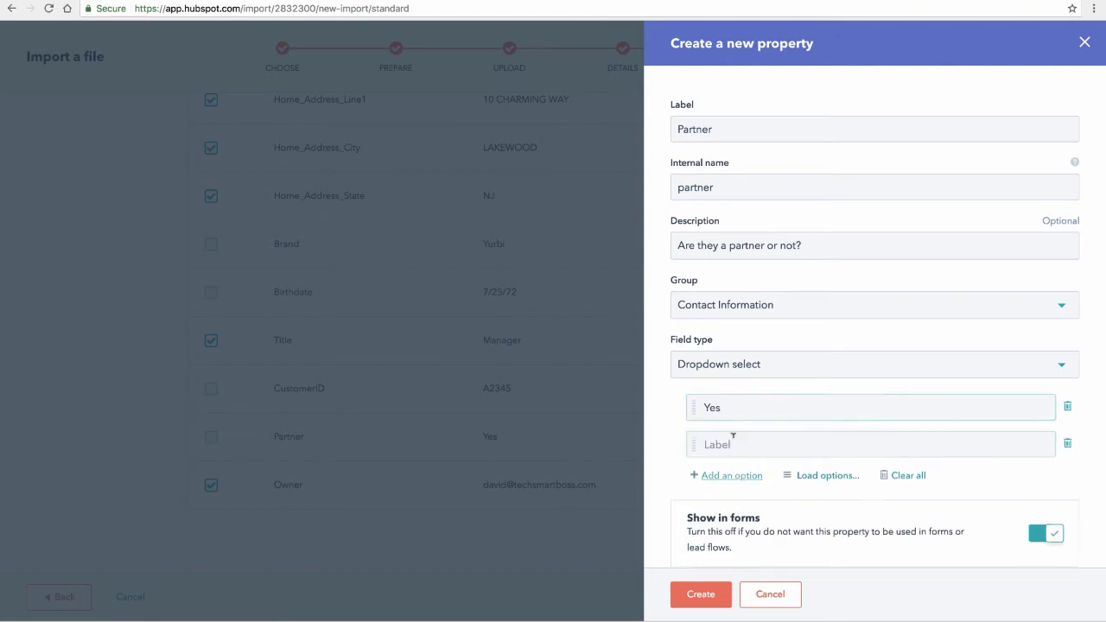
type("No")
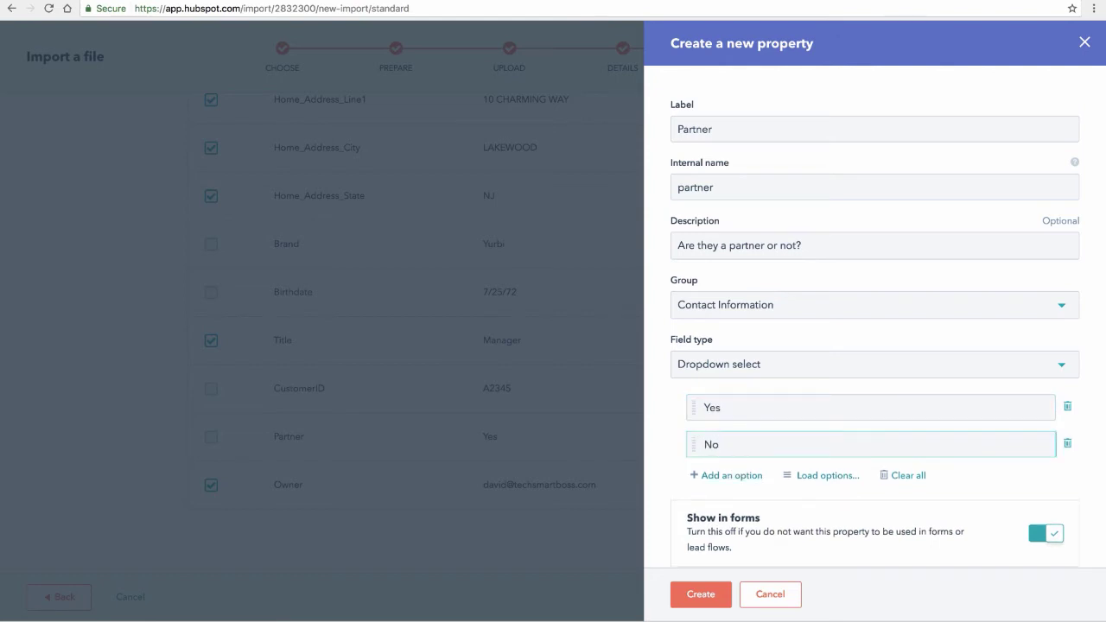
left_click(957, 477)
scroll(945, 525, "down", 3)
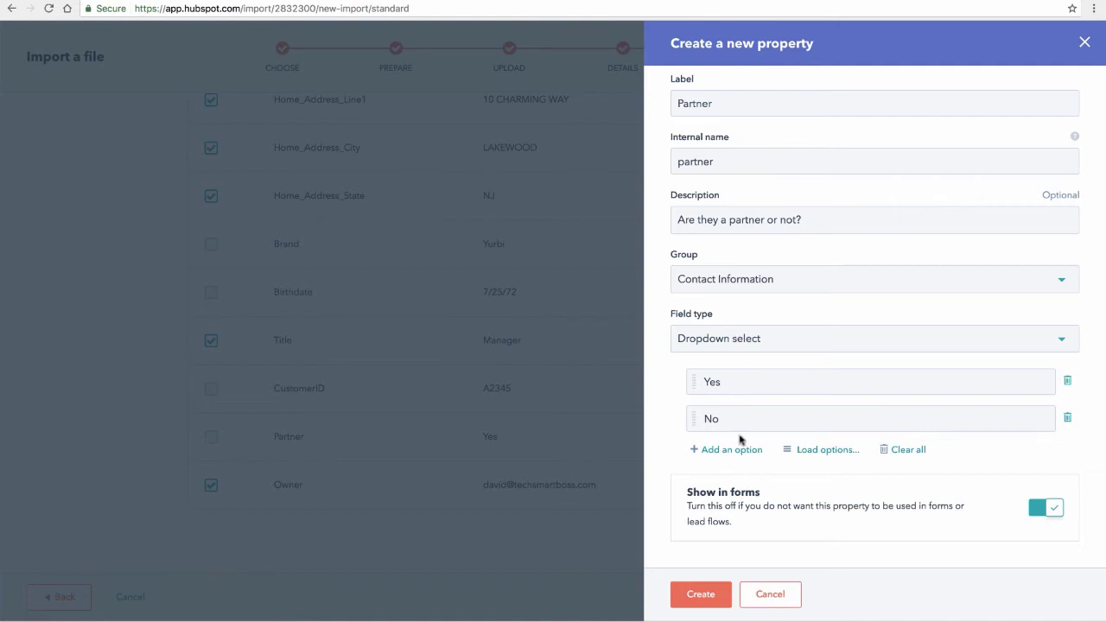
left_click(702, 596)
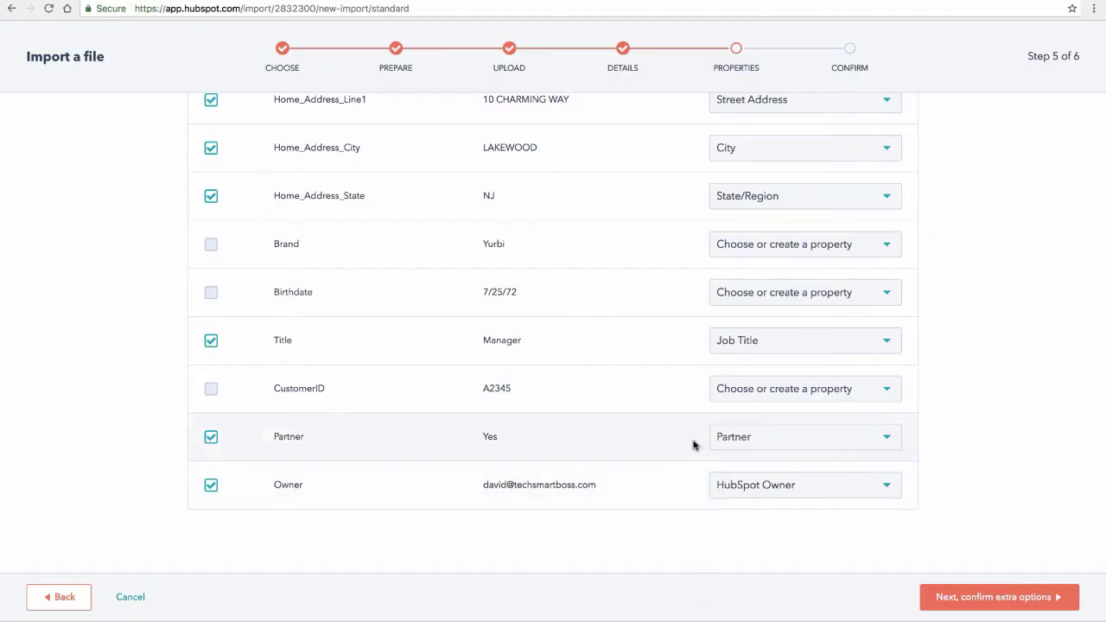
Search the contact properties for "ID" as a match for the CustomerID column
left_click(865, 393)
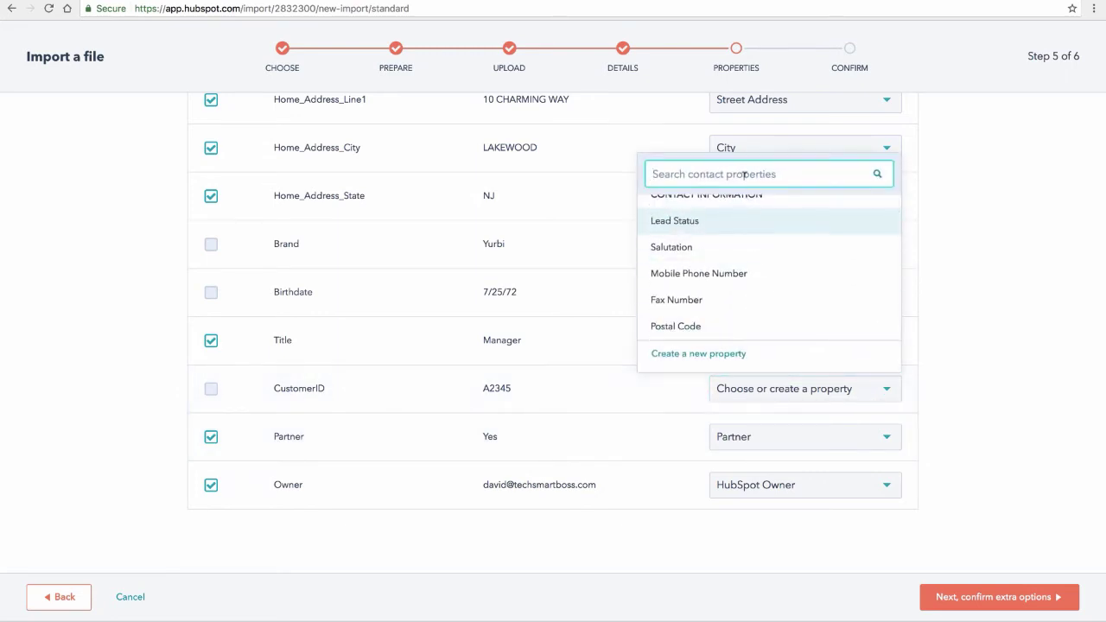
type("ID")
key("BackSpace")
key("BackSpace")
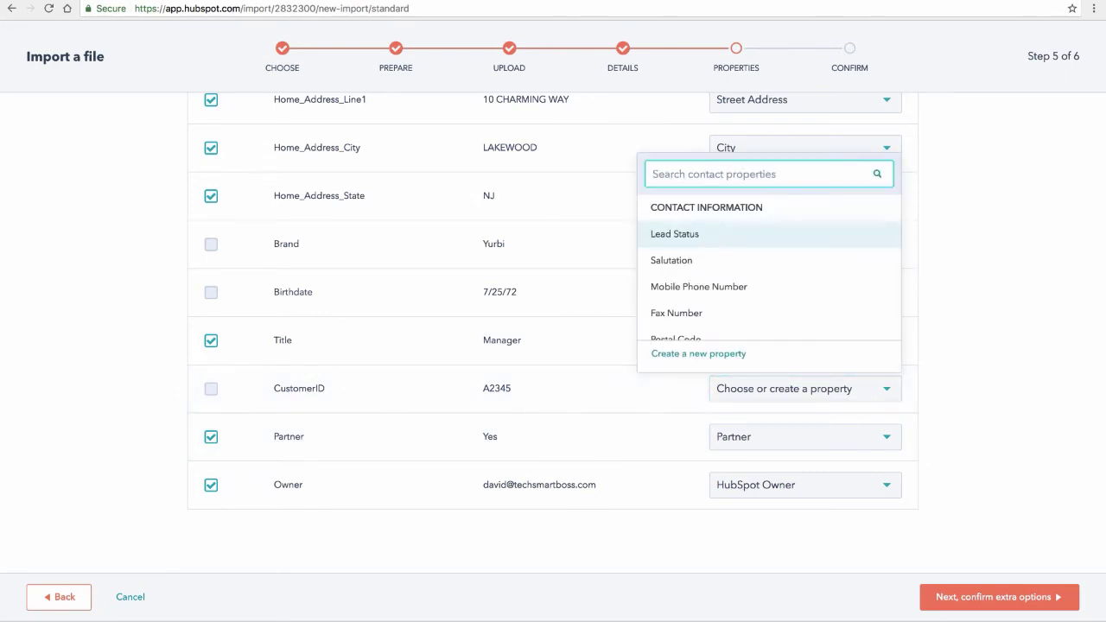
Create a single-line text property for the CustomerID column, described as "My contact record ID", in the Contact Information group
left_click(701, 353)
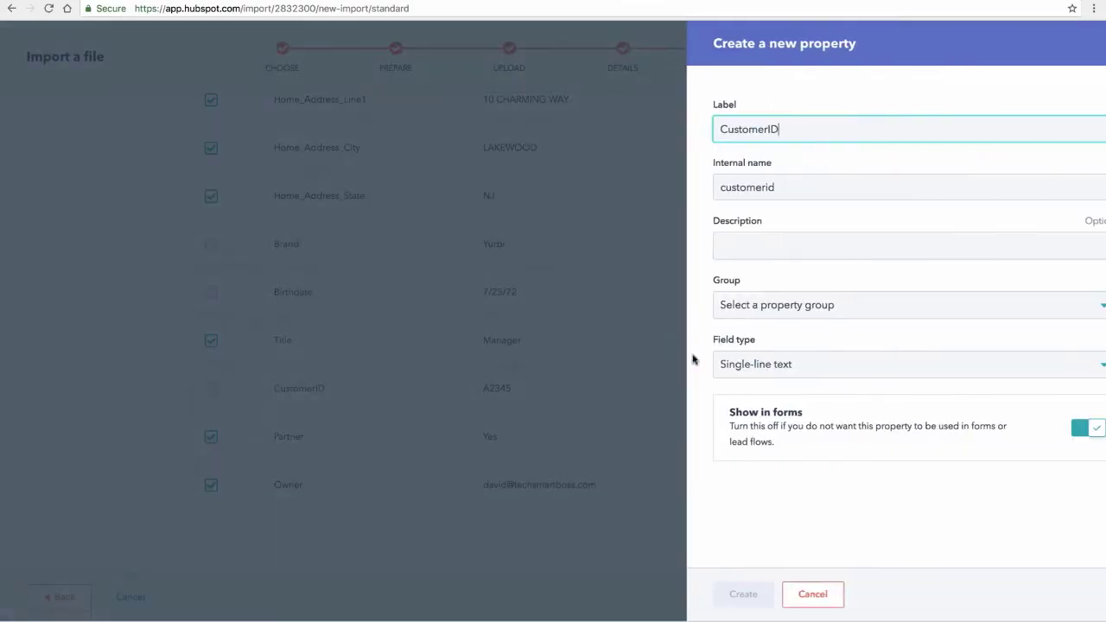
left_click(721, 242)
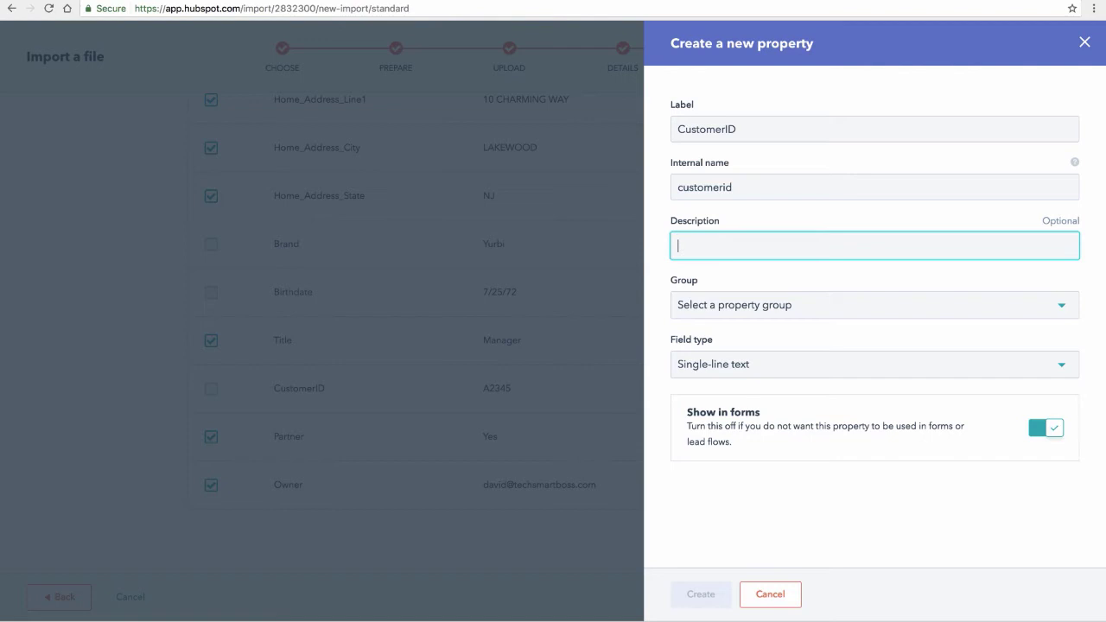
type("My compan")
left_click(820, 308)
left_click(783, 341)
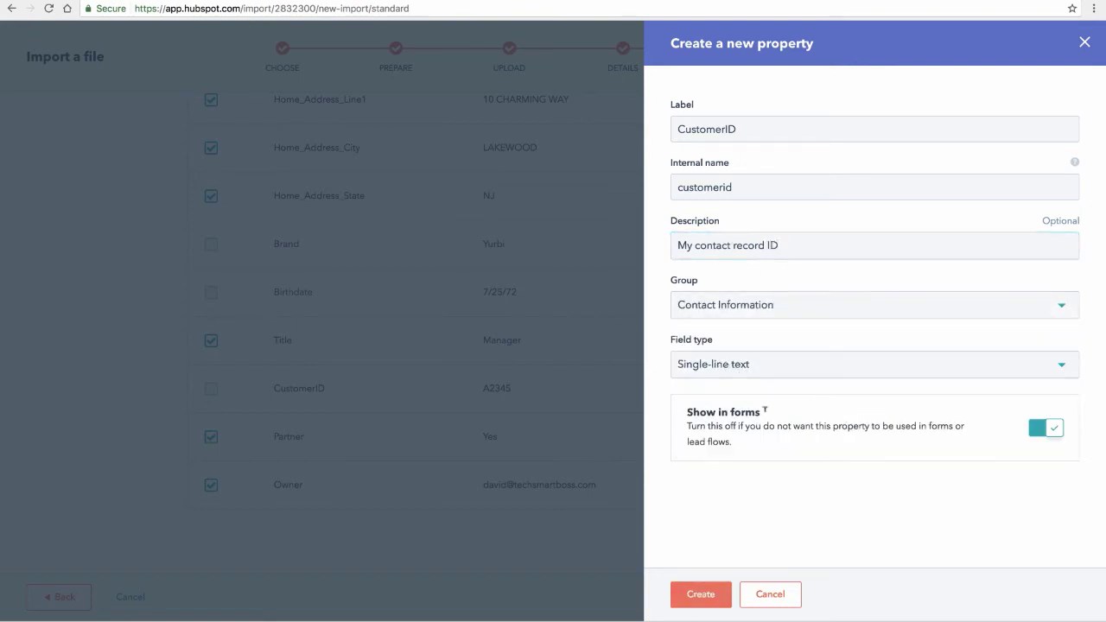
left_click(786, 364)
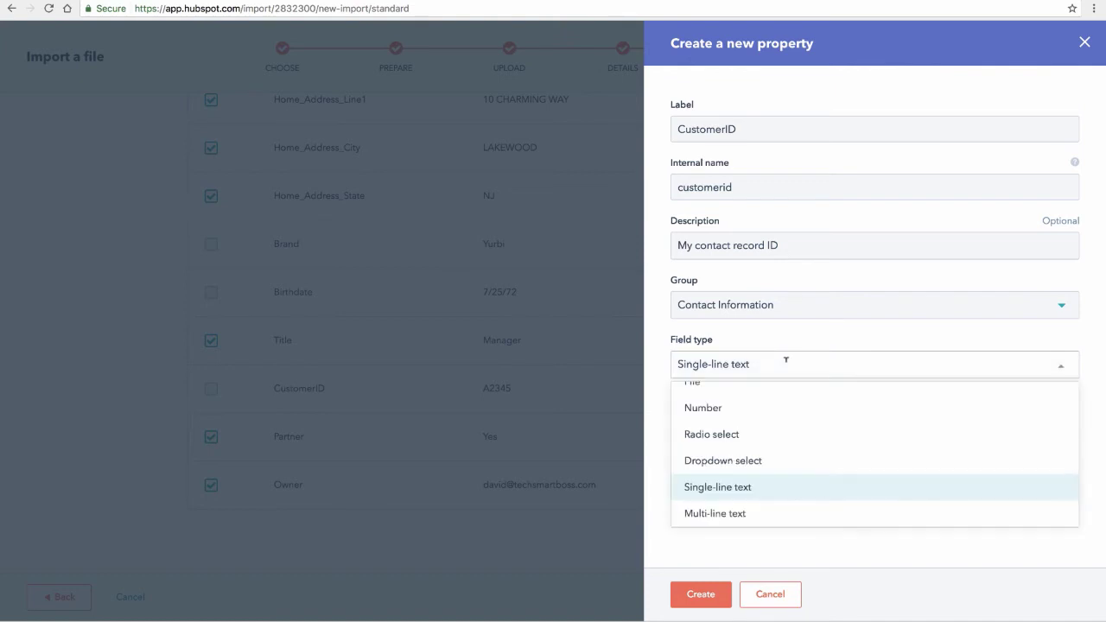
left_click(1063, 367)
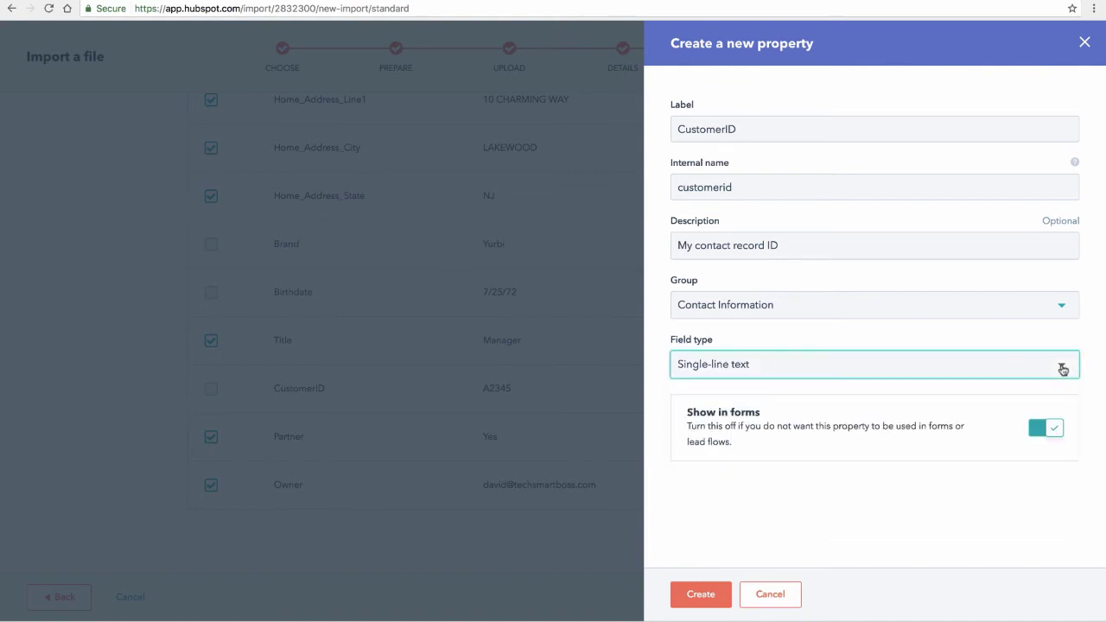
left_click(701, 595)
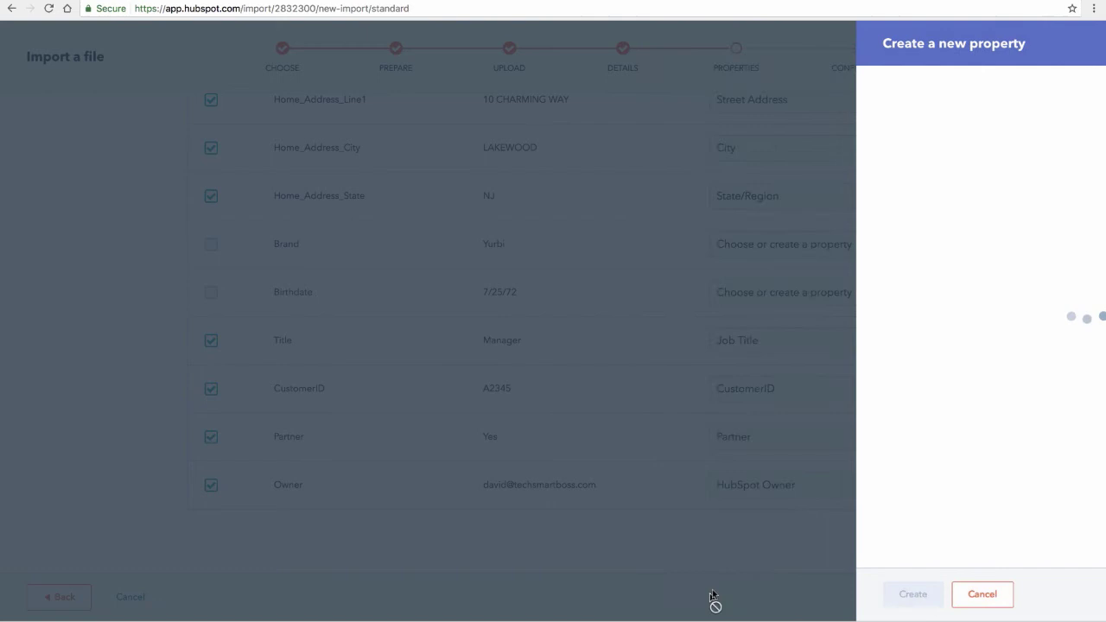
Search the contact properties for "birth" and "date" as a match for the Birthdate column
scroll(752, 387, "up", 2)
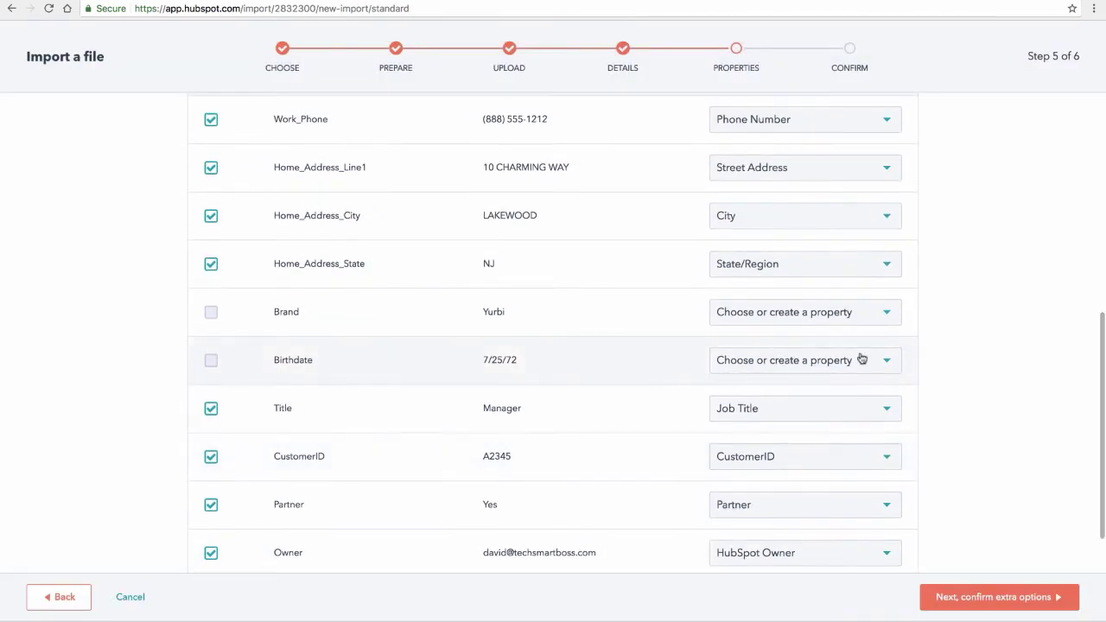
left_click(886, 361)
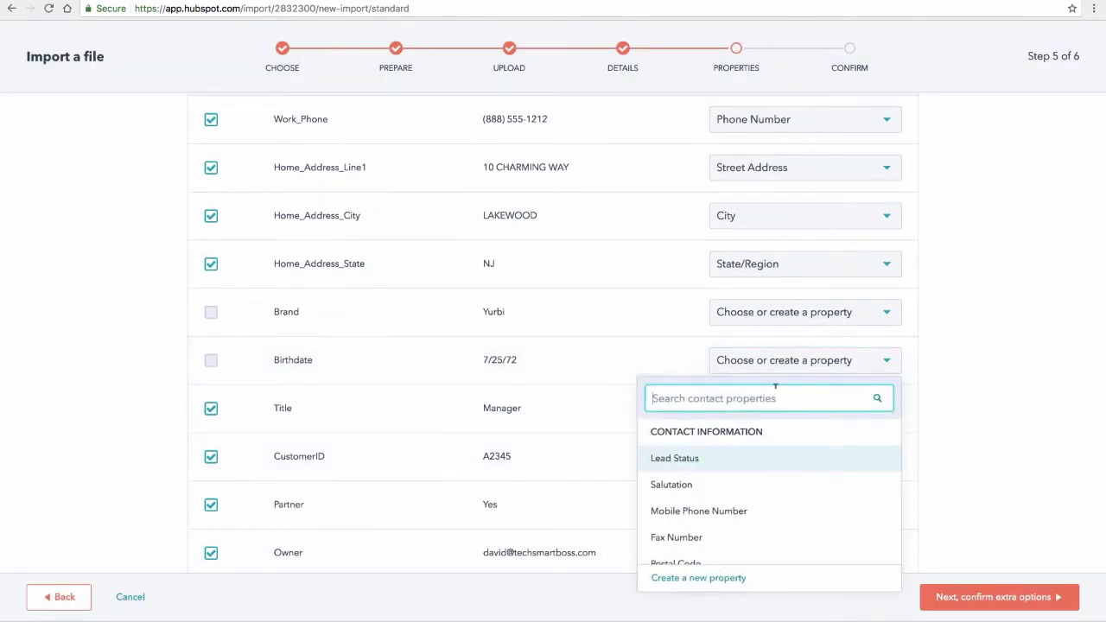
type("birth")
key("BackSpace")
key("BackSpace")
key("BackSpace")
key("BackSpace")
key("BackSpace")
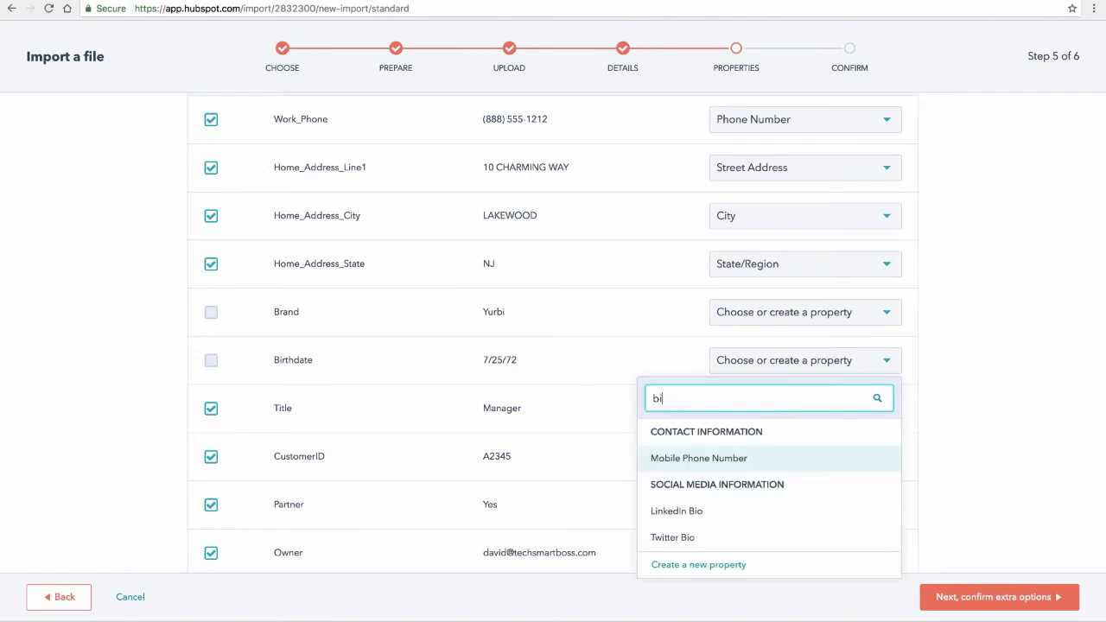
type("date")
key("BackSpace")
key("BackSpace")
key("BackSpace")
key("BackSpace")
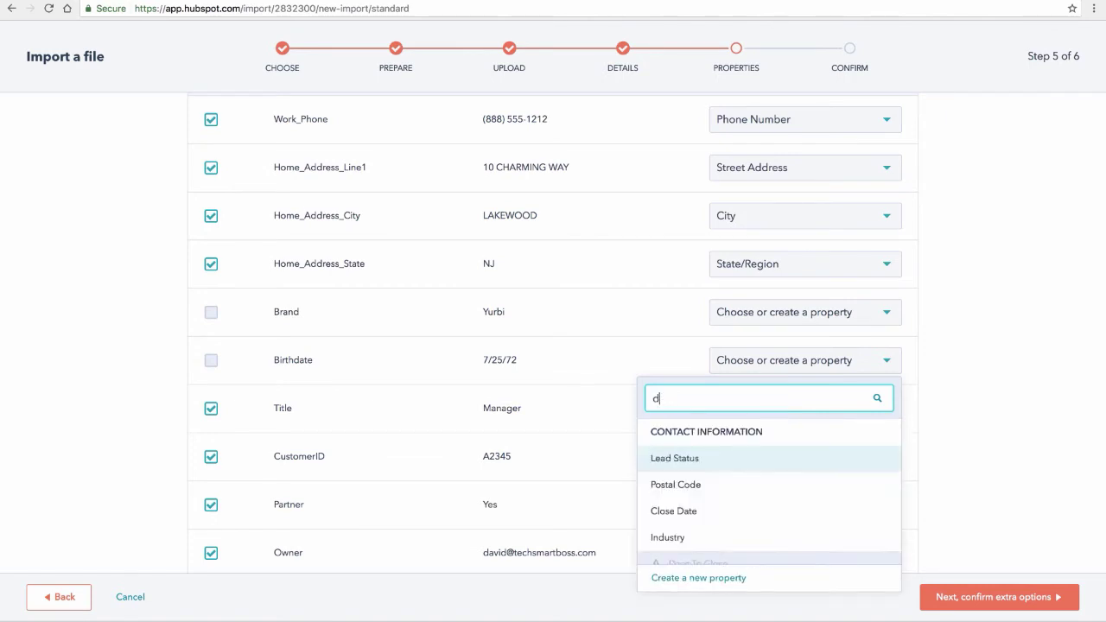
Start a new property for the Birthdate column, described as "Contacts Date of Birth", in the Contact Information group
left_click(681, 579)
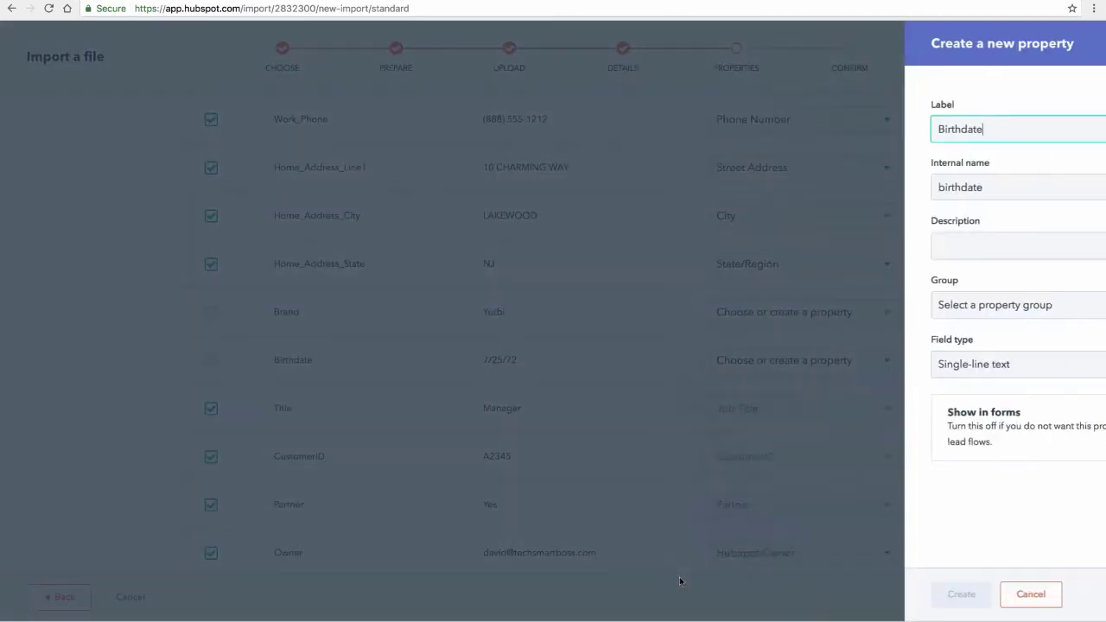
left_click(712, 242)
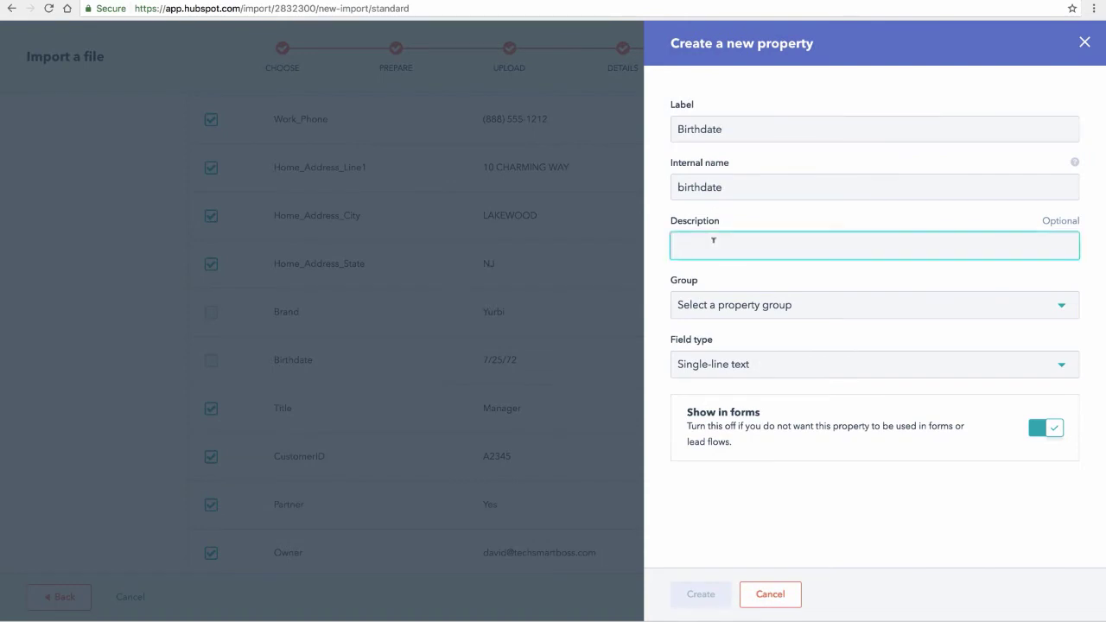
type("Contqc")
type("te of Birth")
left_click(762, 301)
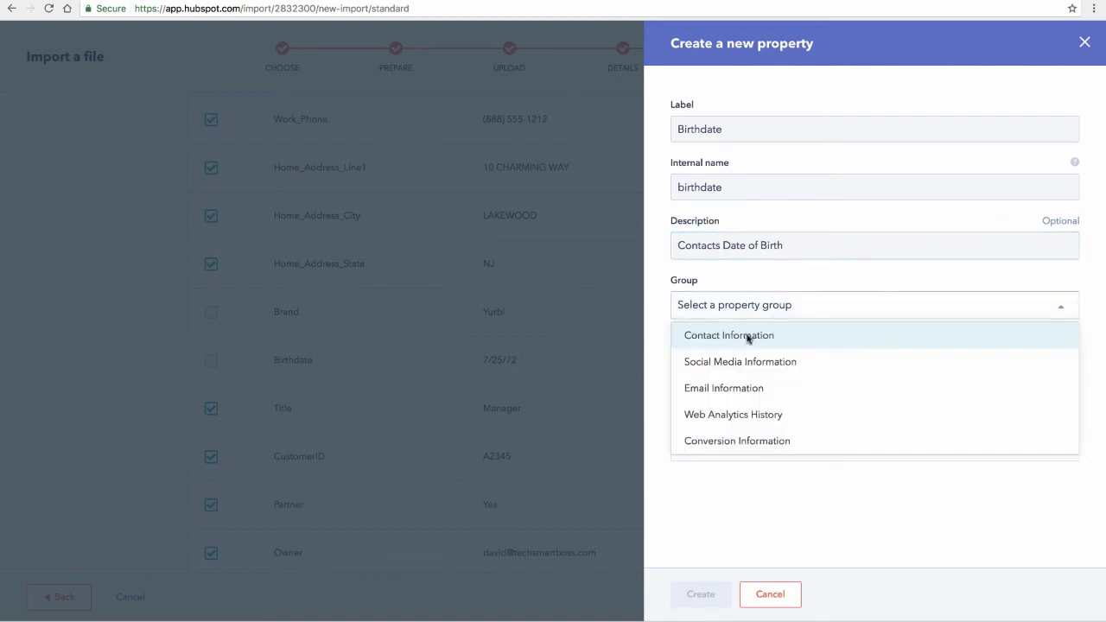
left_click(748, 336)
Set the Birthdate property's field type to Date picker and create the property
left_click(777, 361)
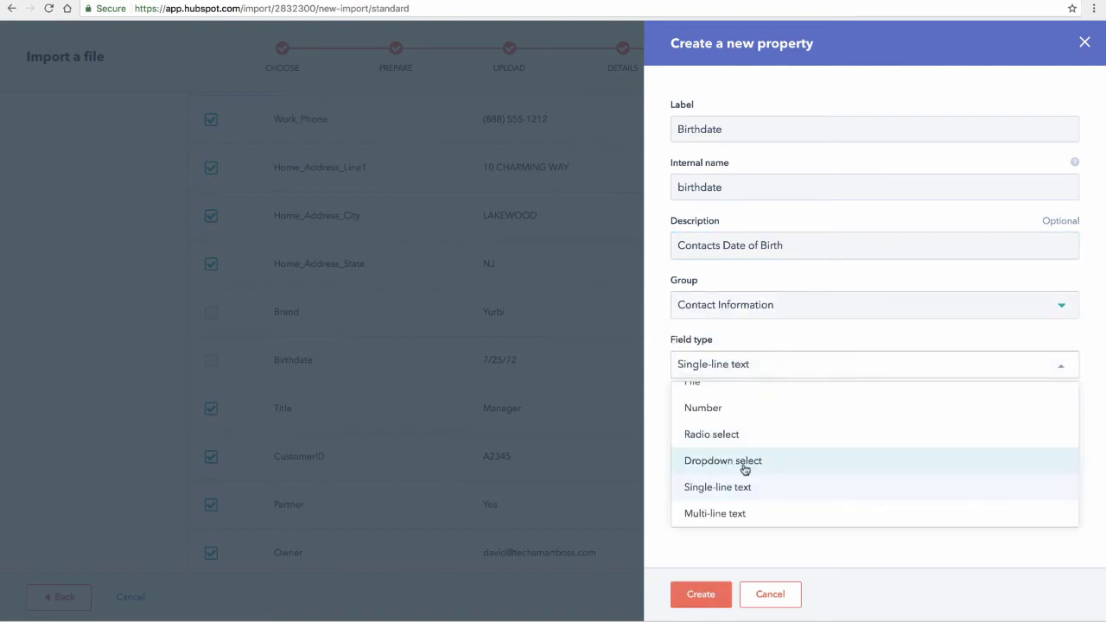
scroll(743, 466, "up", 1)
scroll(743, 466, "up", 2)
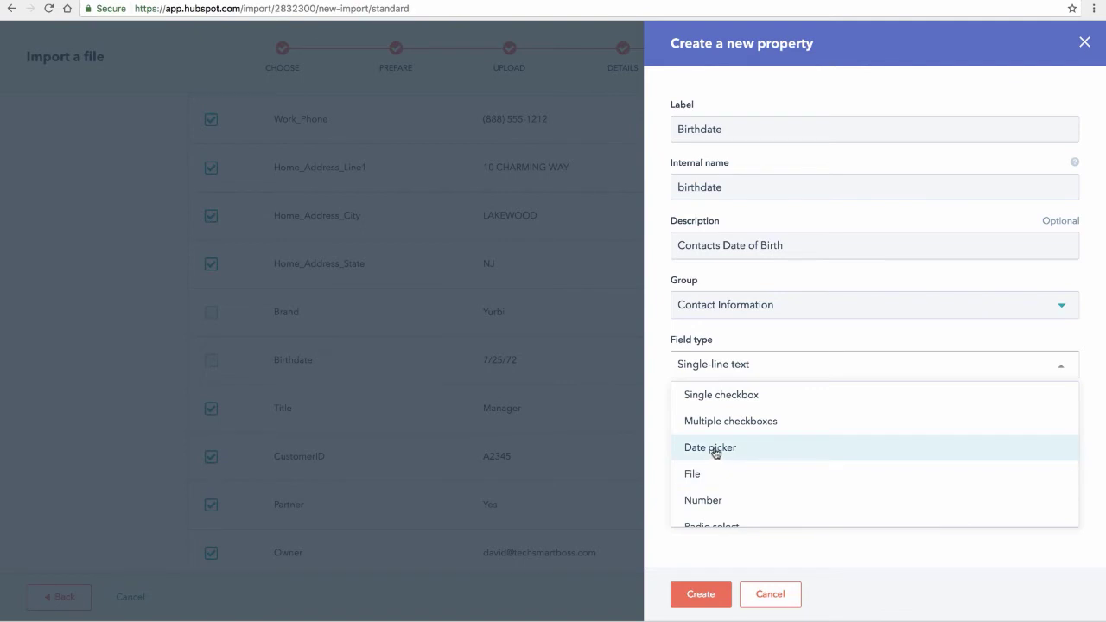
left_click(714, 449)
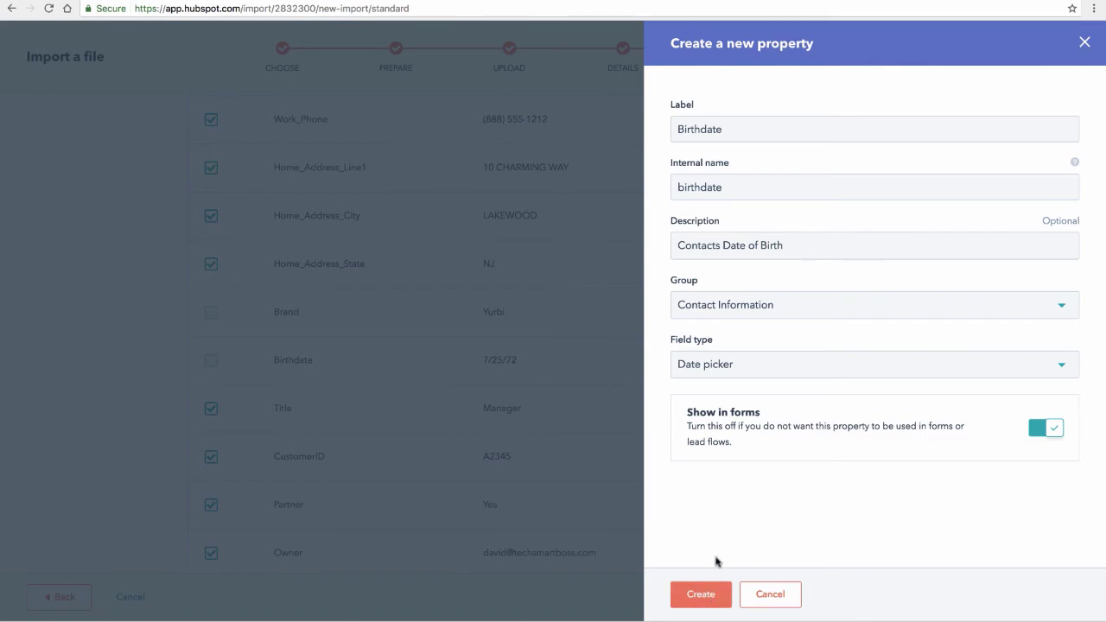
left_click(701, 595)
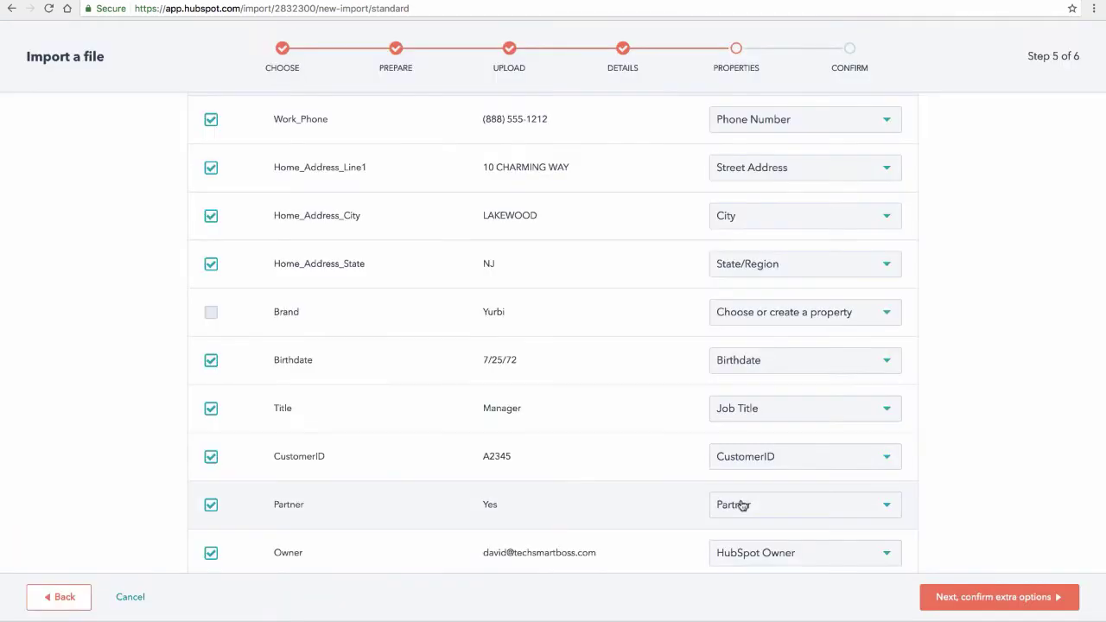
Start a new contact property for the Brand column
left_click(767, 312)
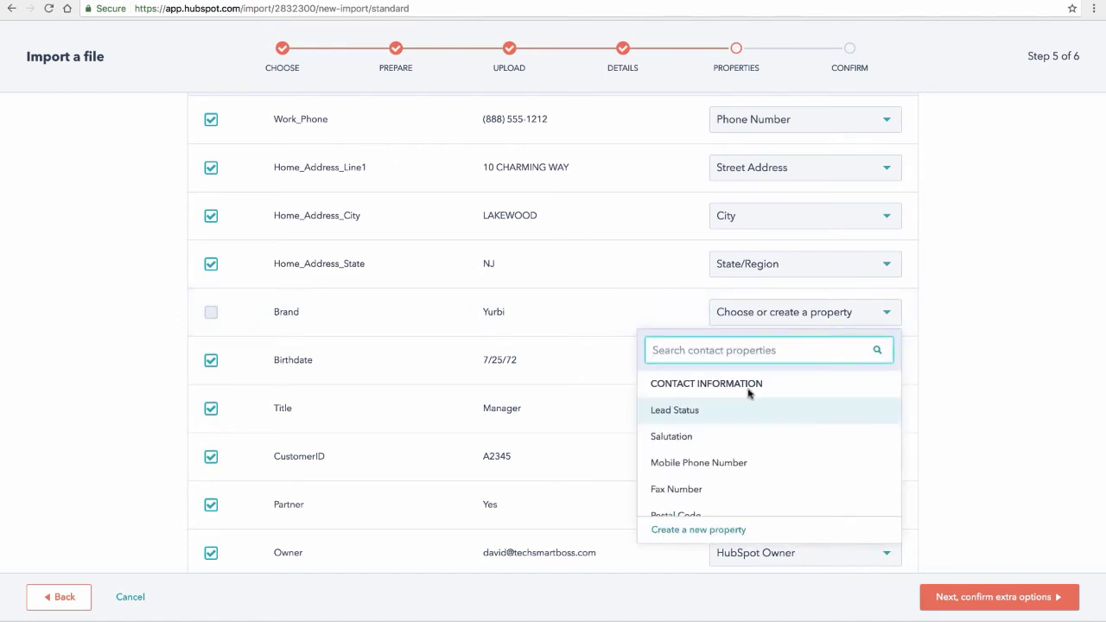
left_click(705, 528)
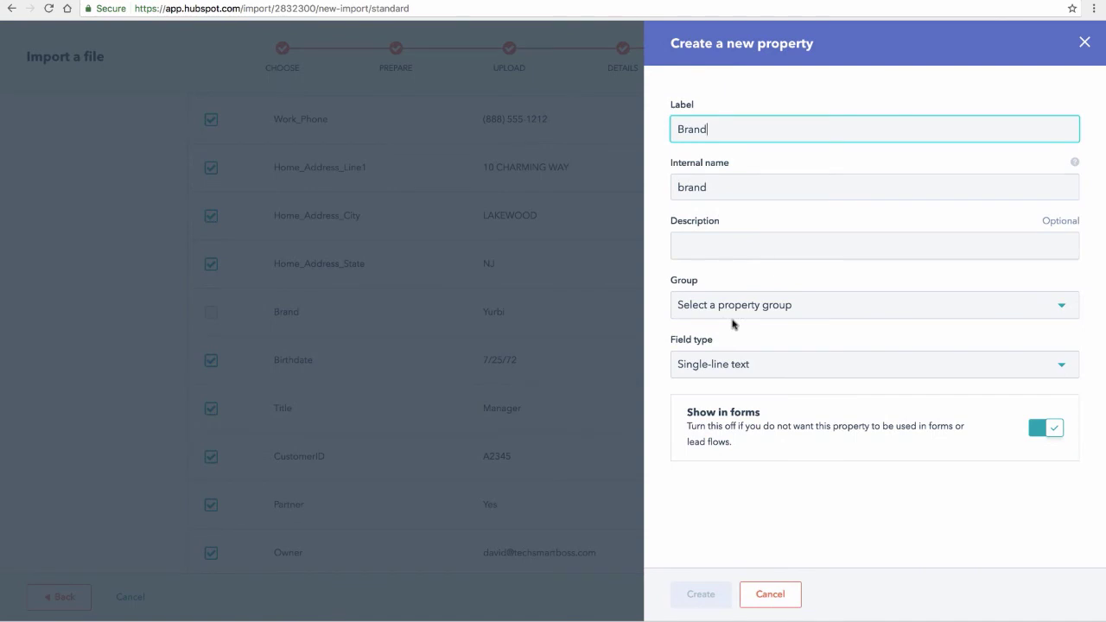
left_click(721, 244)
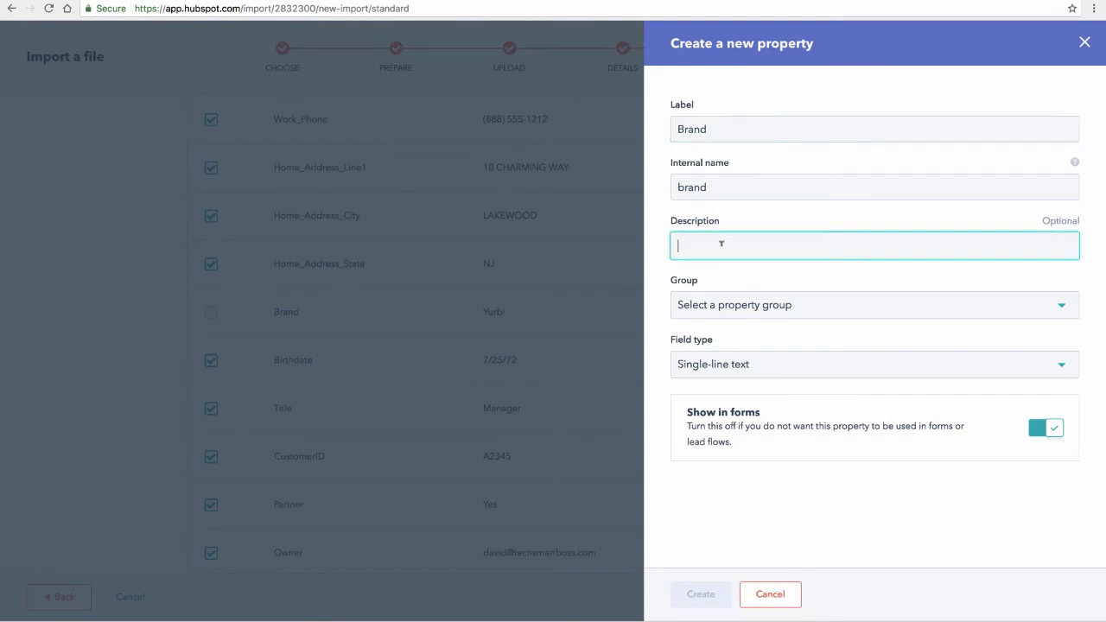
Examine the available field types for the Brand property, comparing the checkbox, radio and dropdown choices
left_click(750, 365)
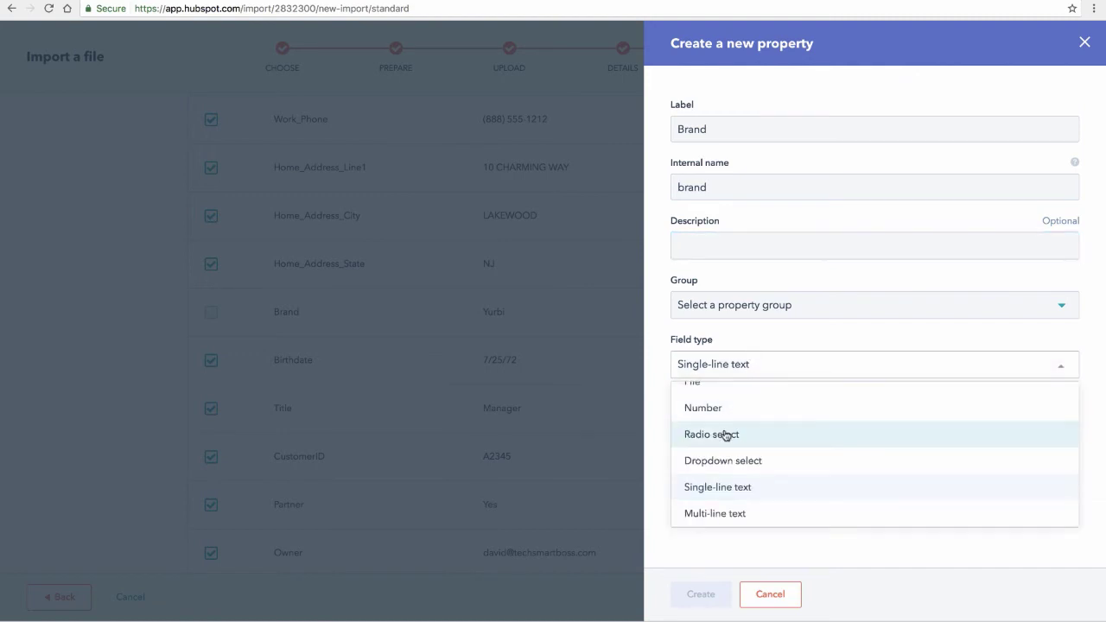
scroll(729, 436, "up", 2)
scroll(725, 436, "up", 1)
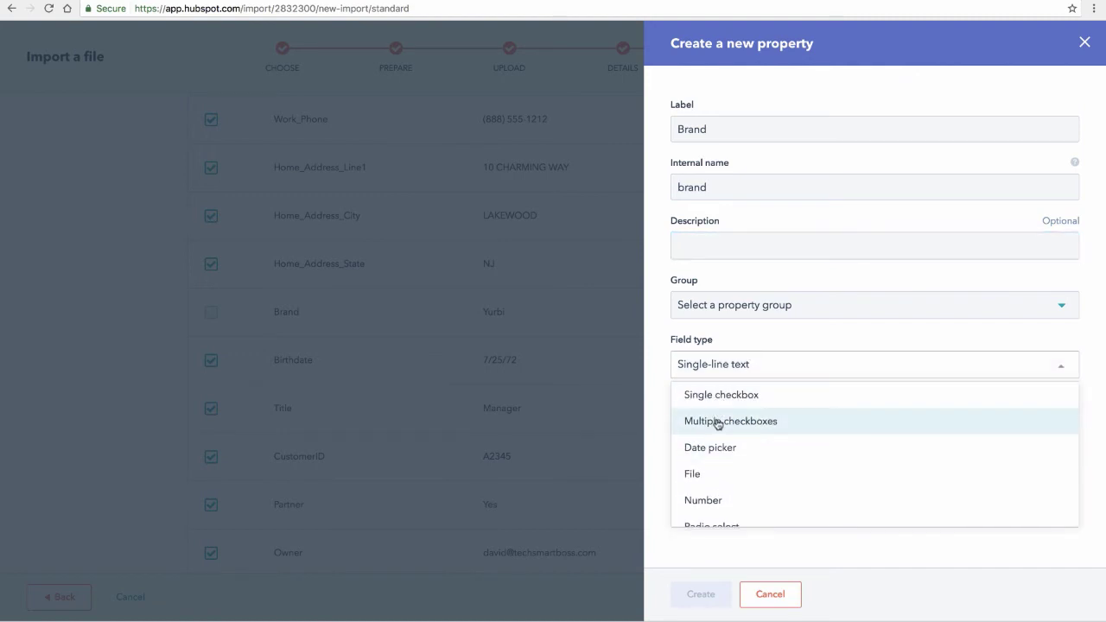
scroll(717, 425, "down", 1)
scroll(716, 406, "up", 1)
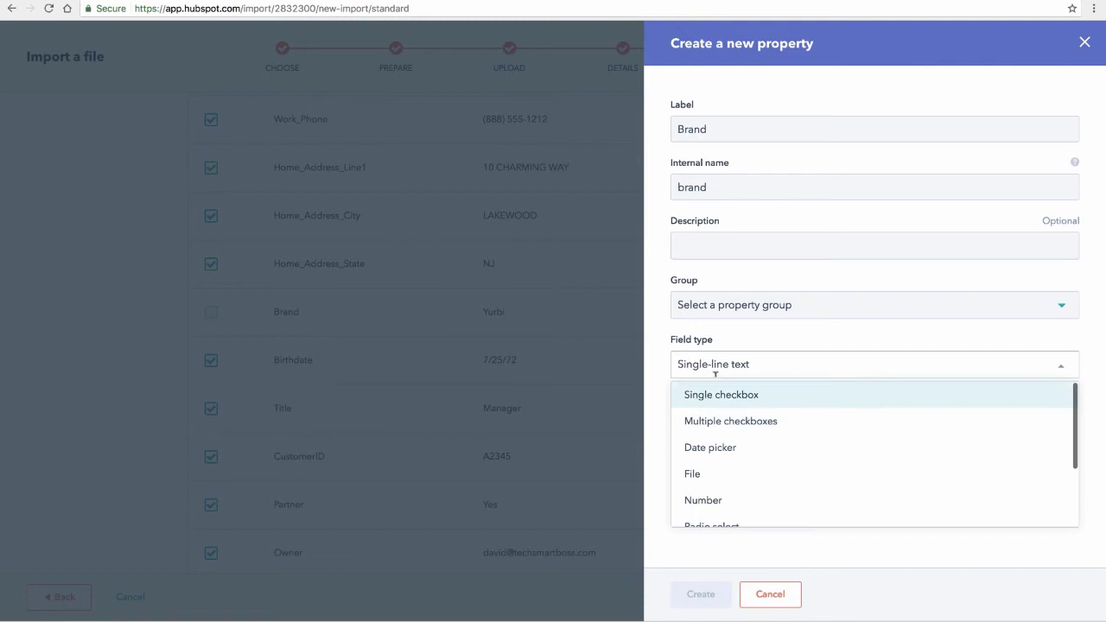
left_click(716, 243)
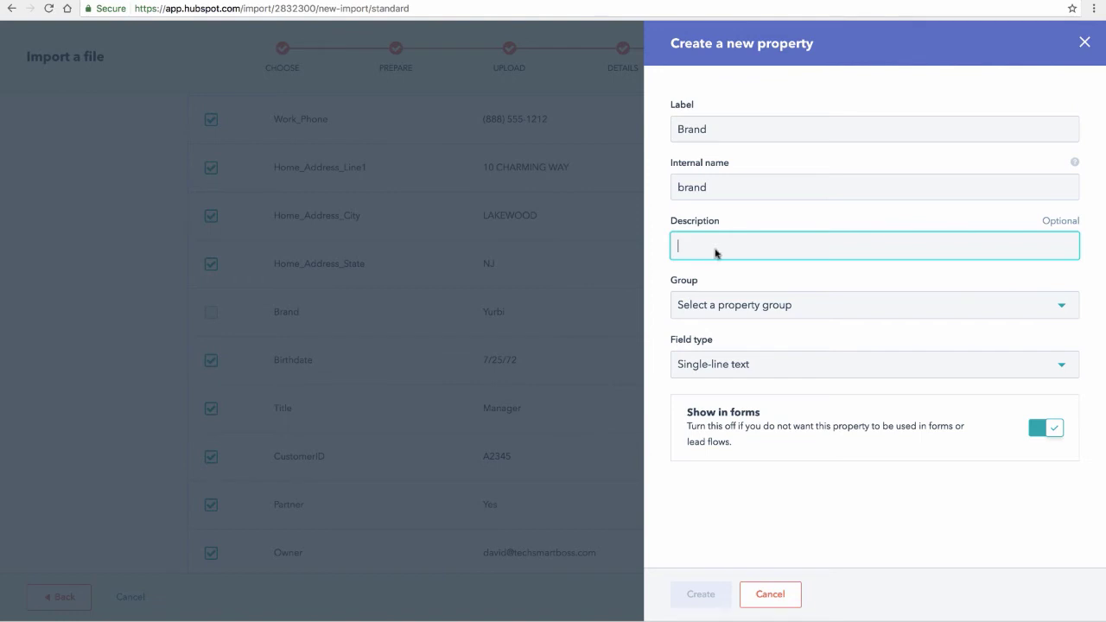
left_click(724, 366)
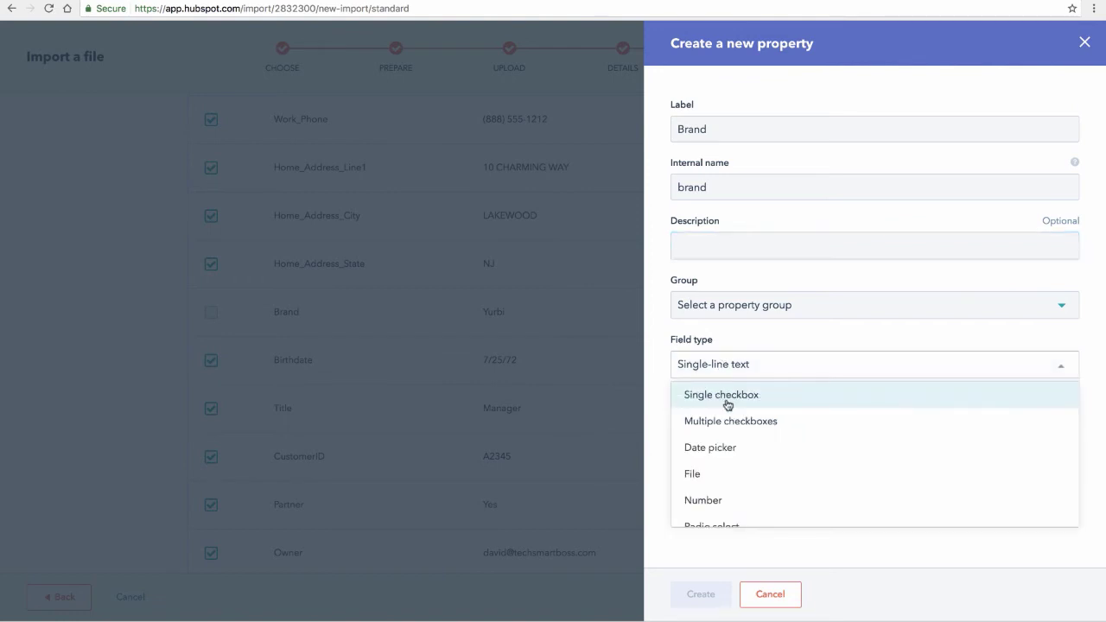
scroll(716, 444, "down", 3)
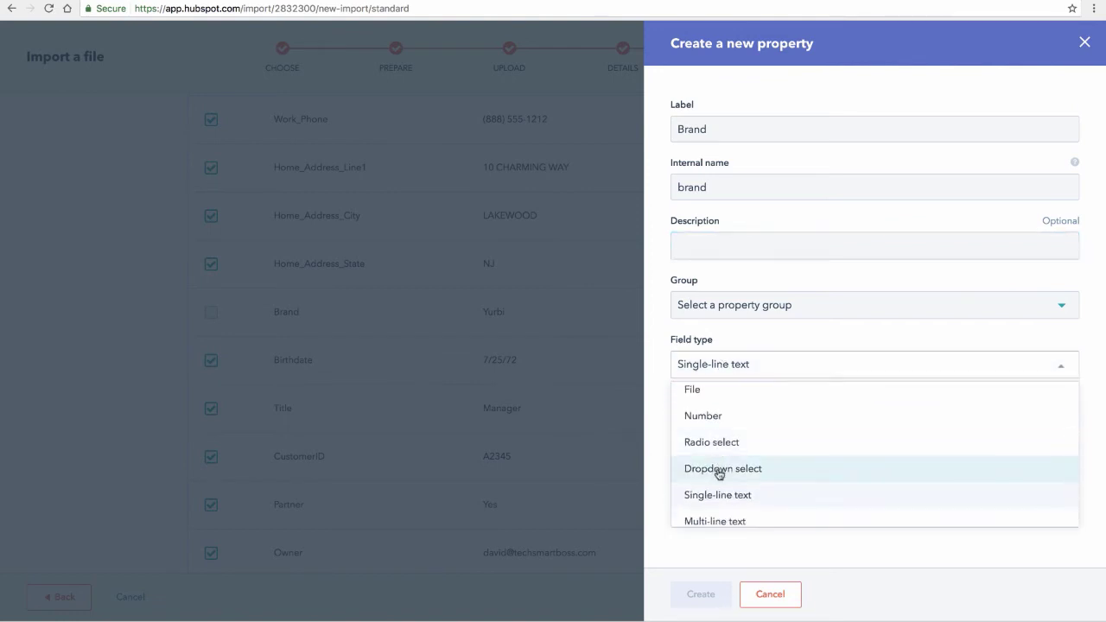
scroll(718, 473, "up", 3)
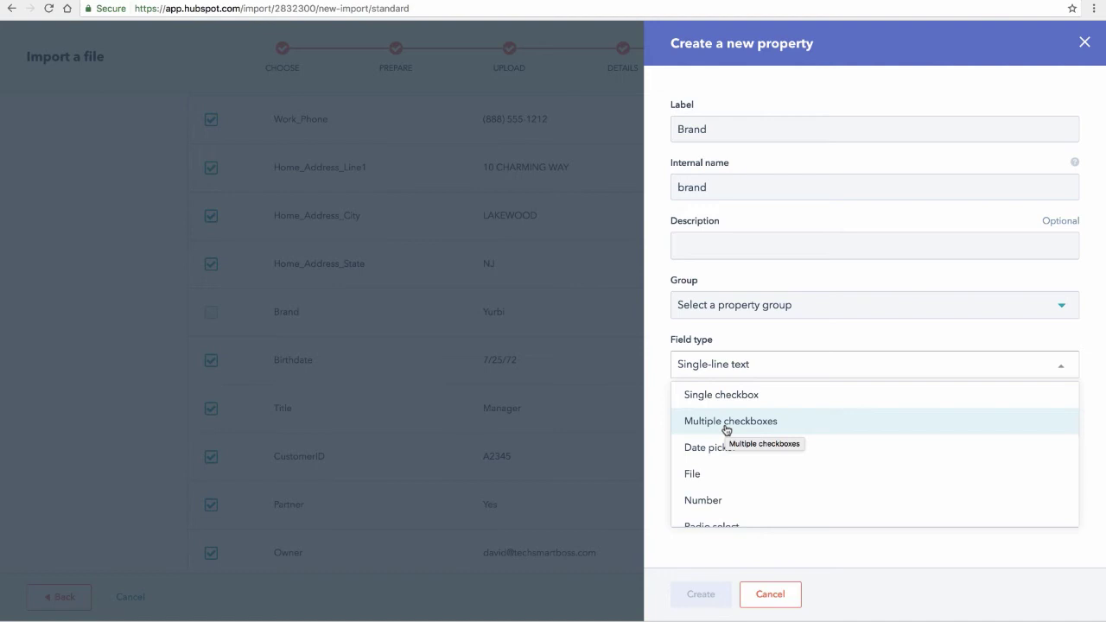
Describe the Brand property as "Brand they own", assign it to the Contact Information group, and set its field type to Multiple checkboxes
left_click(713, 242)
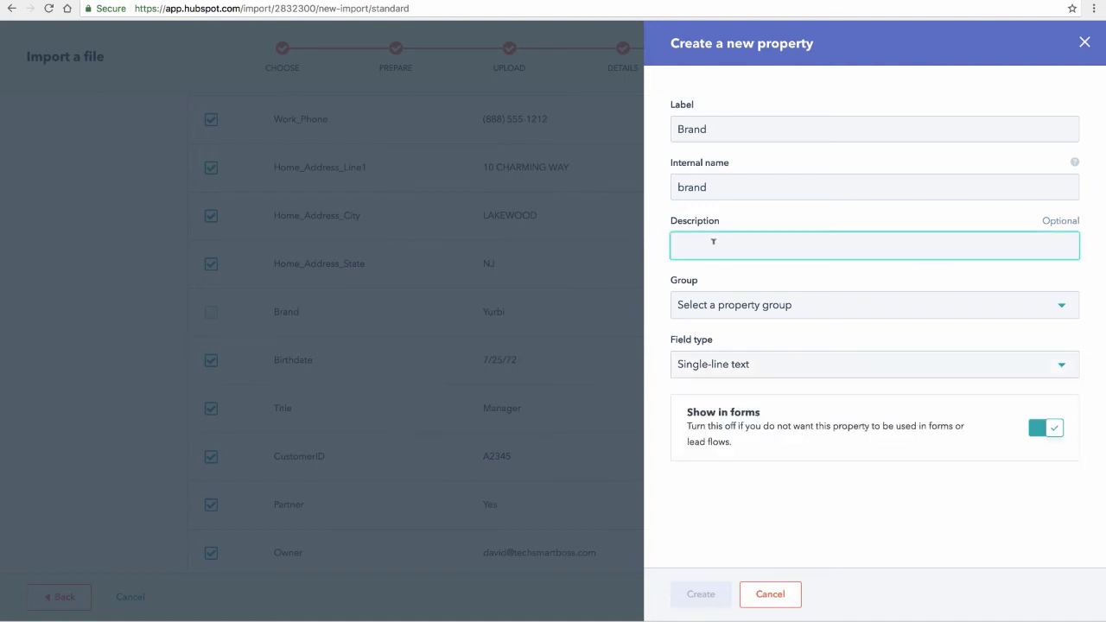
type("Brand they own")
left_click(720, 305)
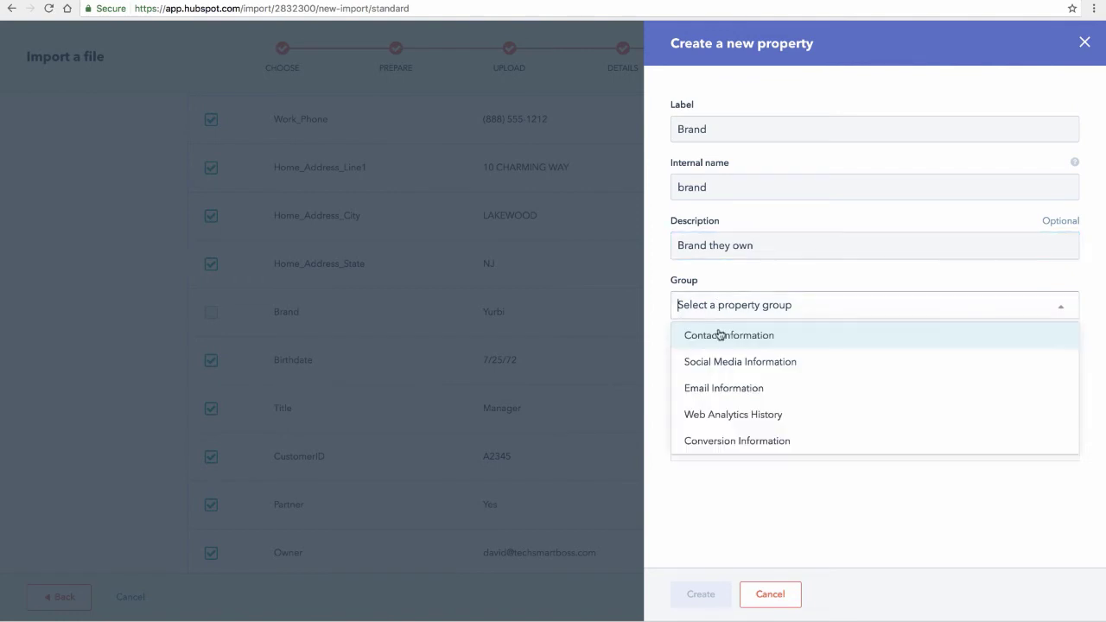
left_click(721, 332)
left_click(747, 358)
left_click(736, 419)
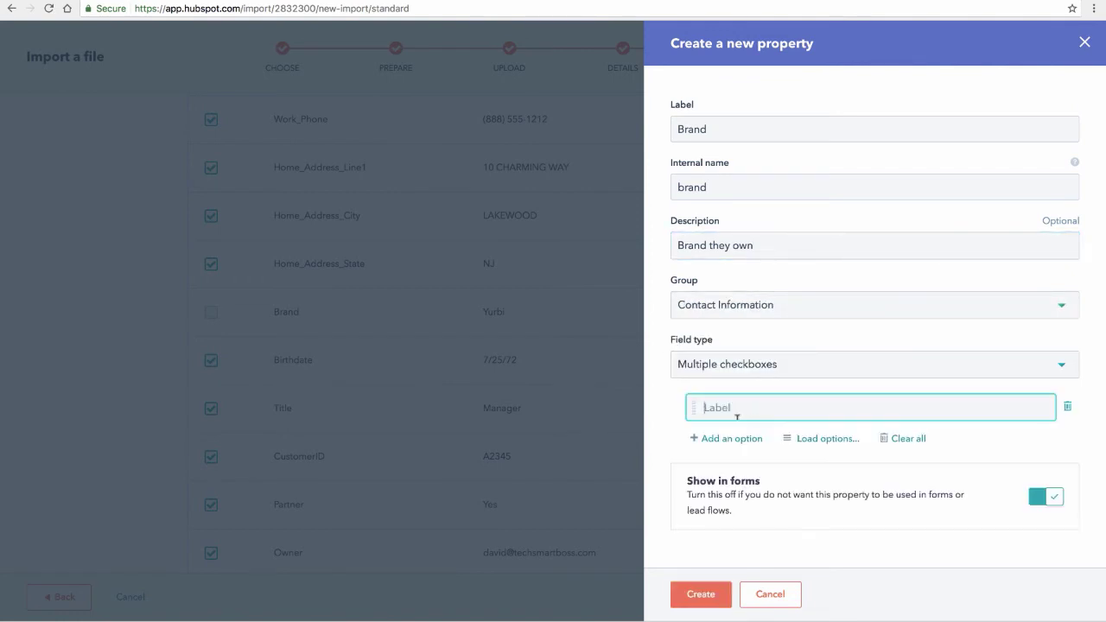
Add the options Yurbi, MailSync and InsightWorthy to the Brand property, removing the extra blank option
type("Yurbi")
left_click(732, 438)
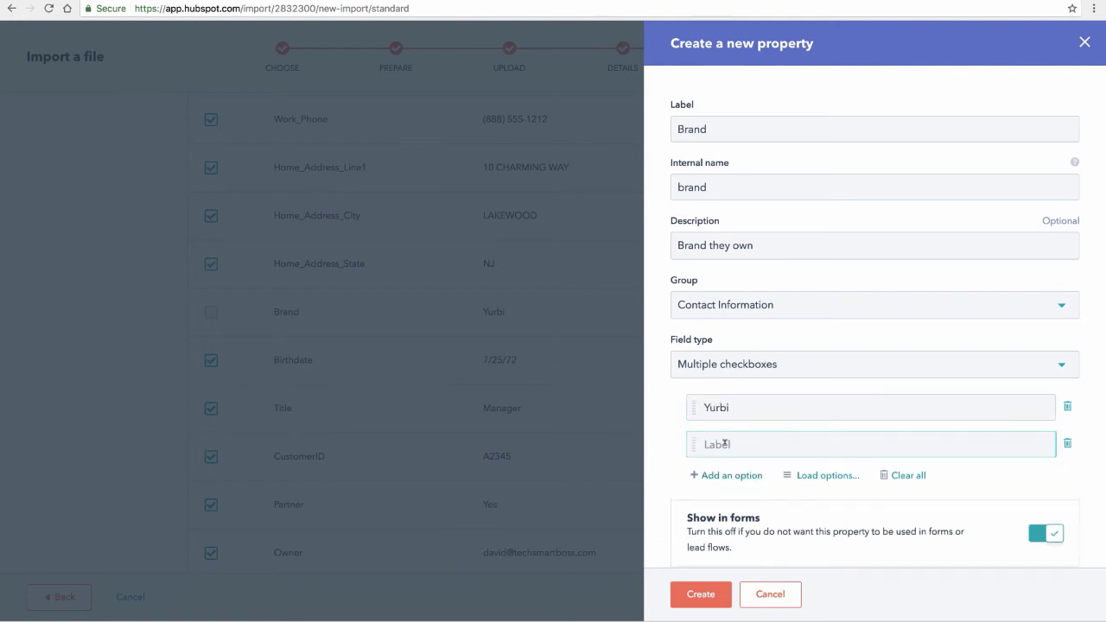
type("MailSync")
left_click(719, 476)
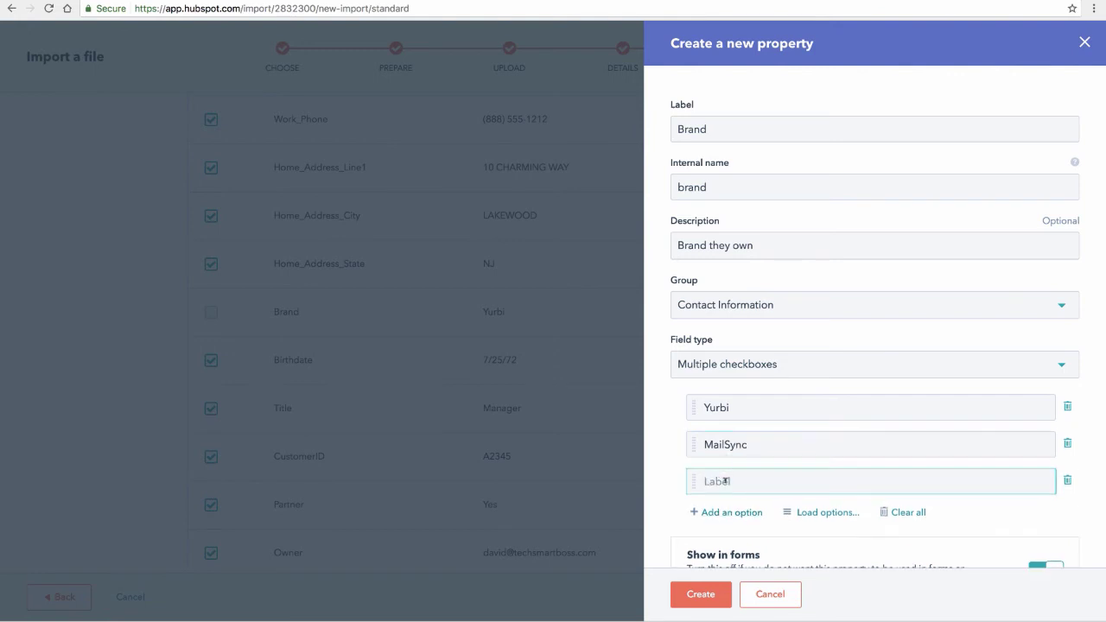
type("InsightWorthy")
left_click(716, 510)
scroll(773, 488, "down", 1)
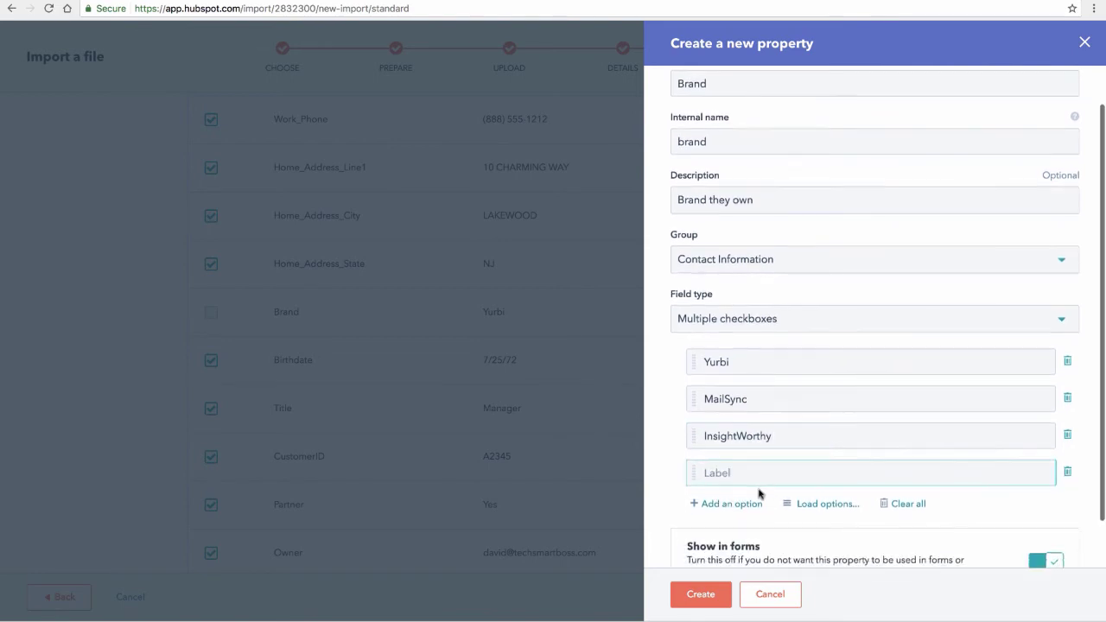
left_click(1067, 472)
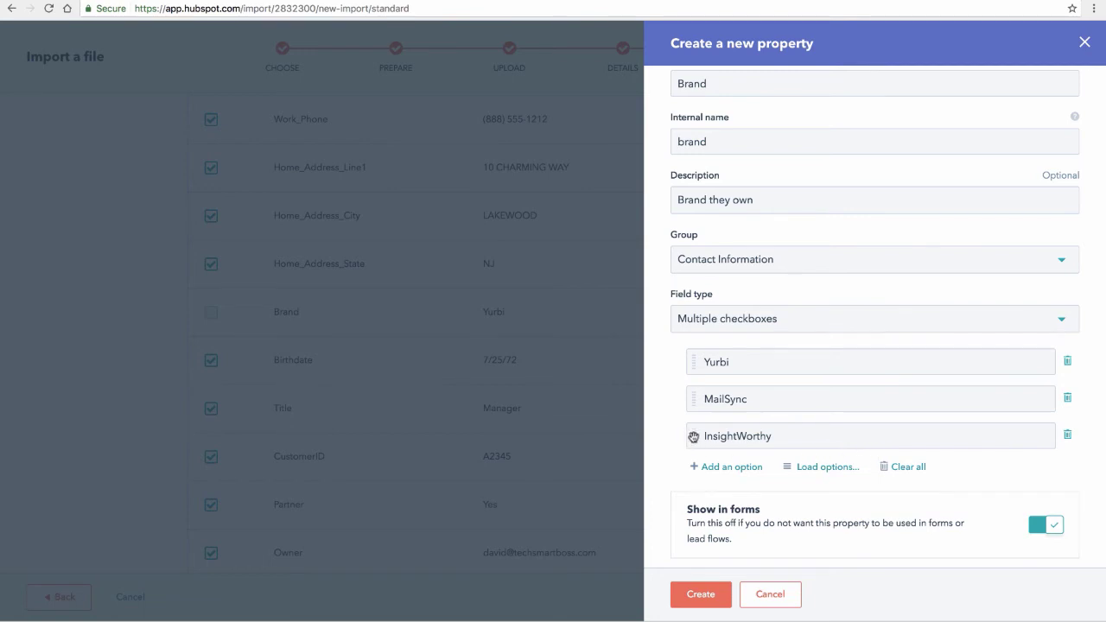
Move the InsightWorthy option above MailSync and create the Brand property
left_click_drag(693, 436, 691, 393)
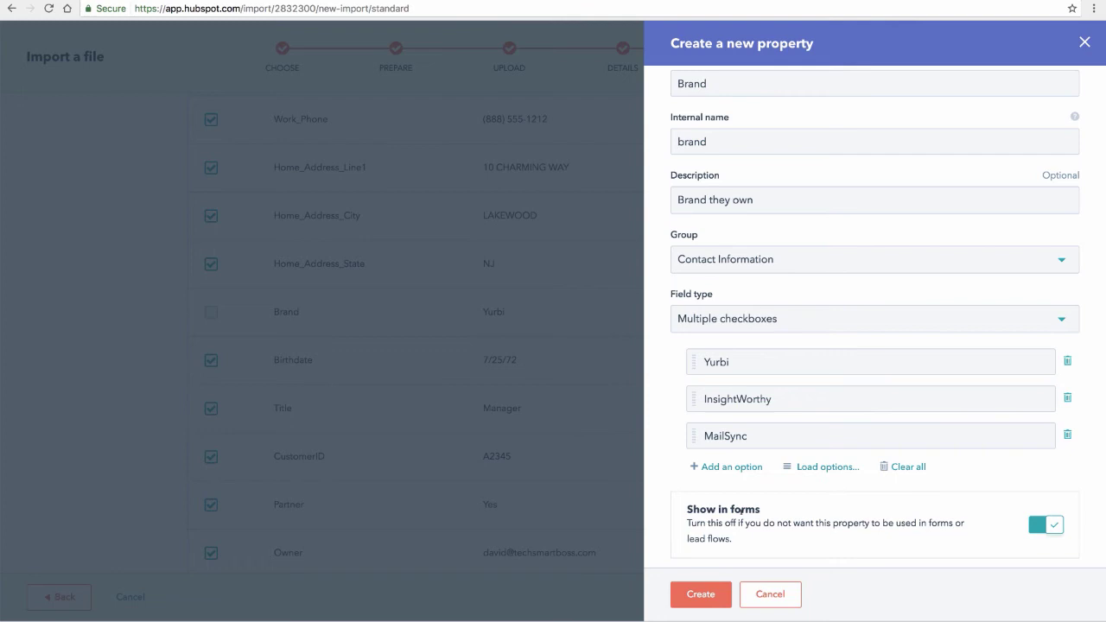
scroll(741, 512, "down", 1)
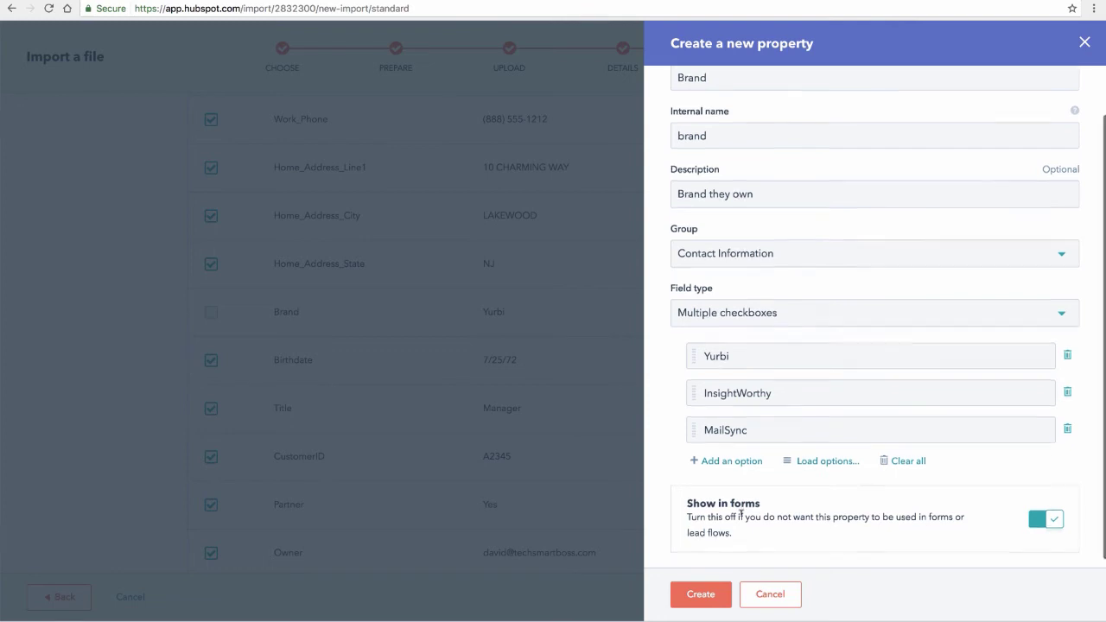
left_click(702, 595)
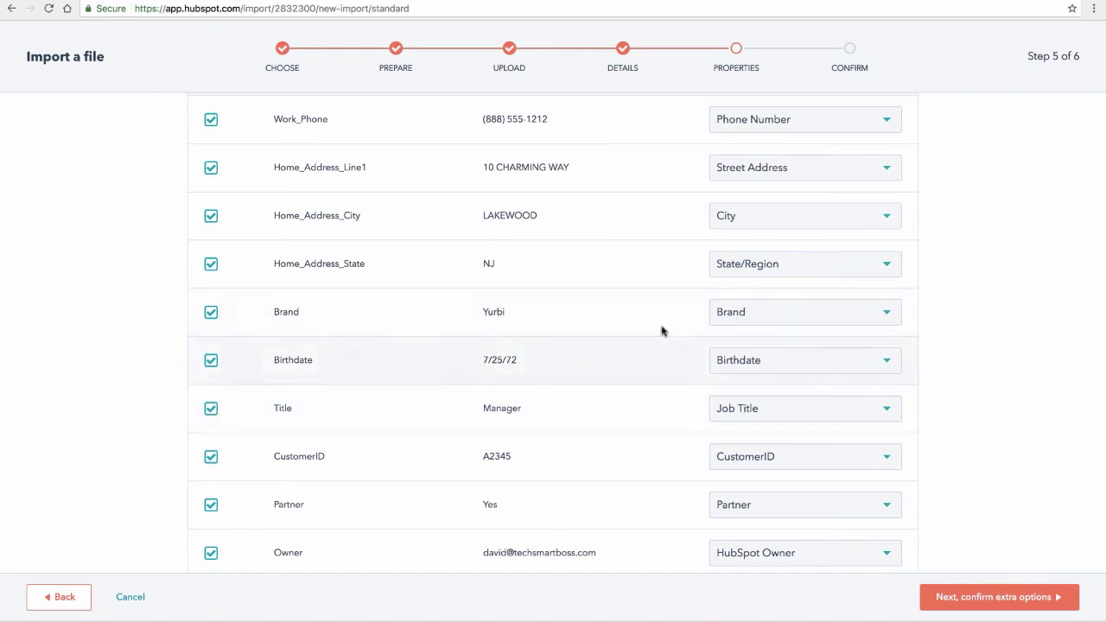
Review the column-to-property mappings and continue to the import's email opt-in confirmation
scroll(558, 492, "down", 2)
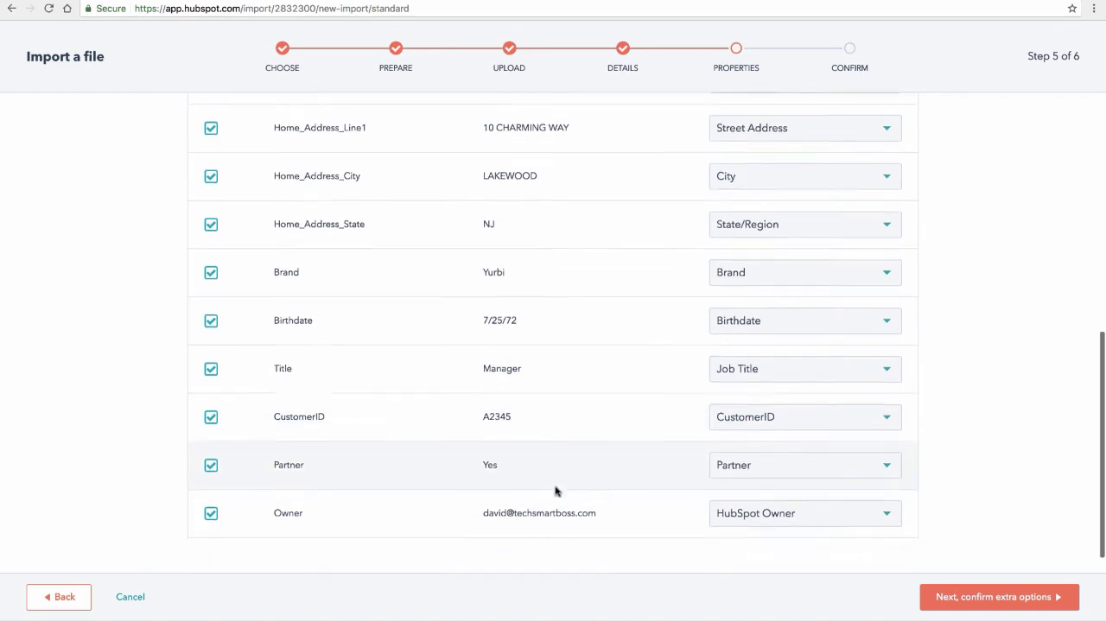
scroll(556, 490, "up", 5)
scroll(557, 491, "up", 4)
scroll(558, 490, "down", 10)
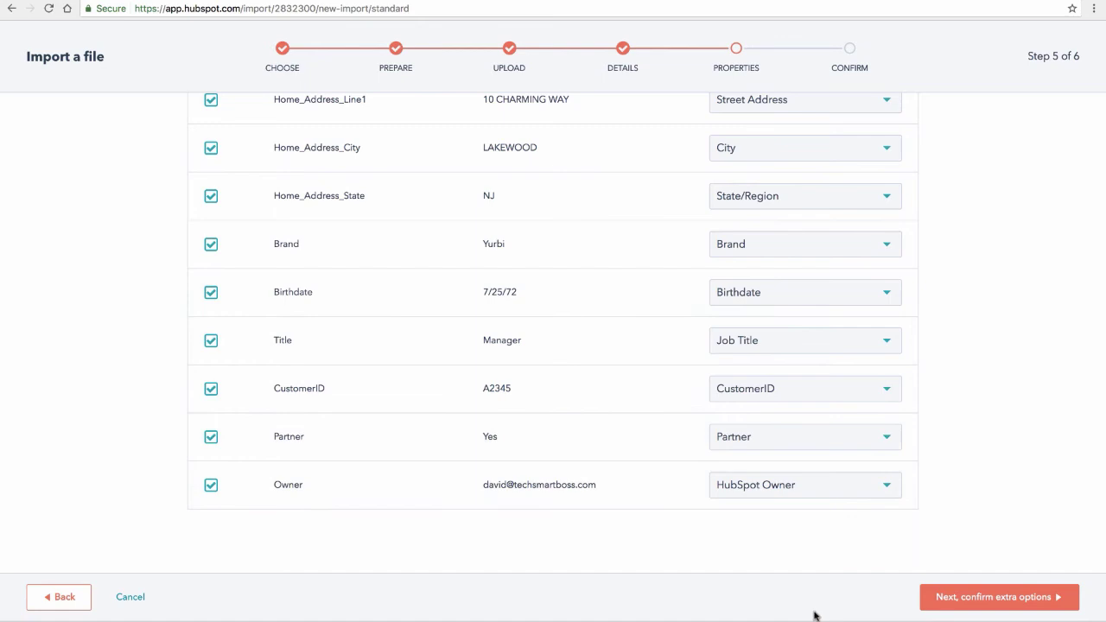
left_click(1019, 597)
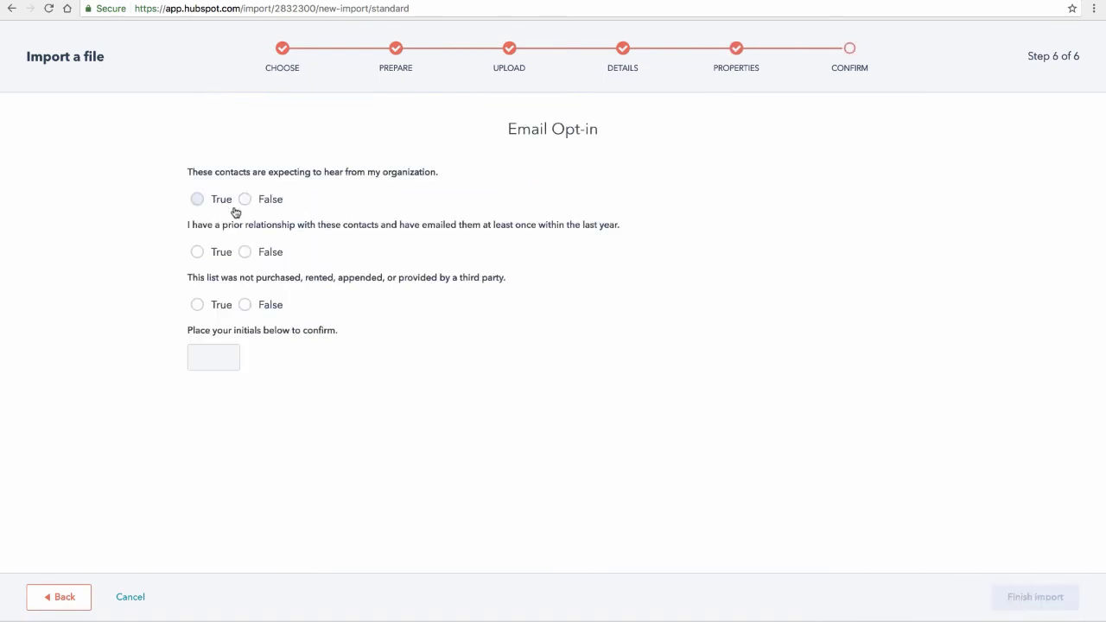
Answer True to all three email opt-in statements, enter the confirming initials, and finish the import
left_click(197, 199)
left_click(198, 252)
left_click(198, 305)
left_click(207, 354)
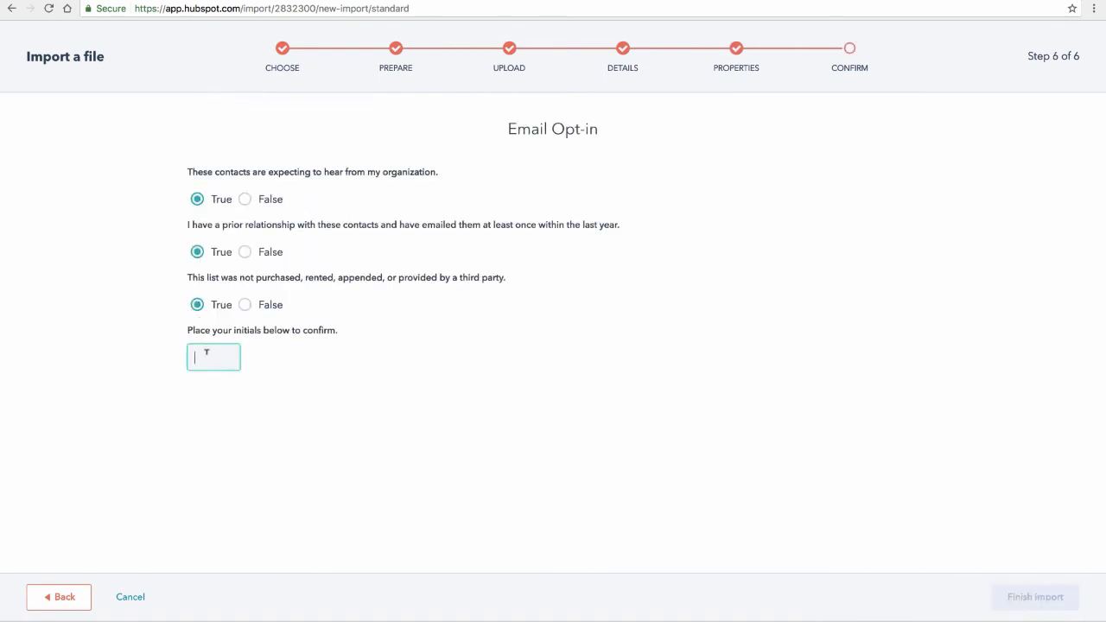
type("DAP")
left_click(1033, 597)
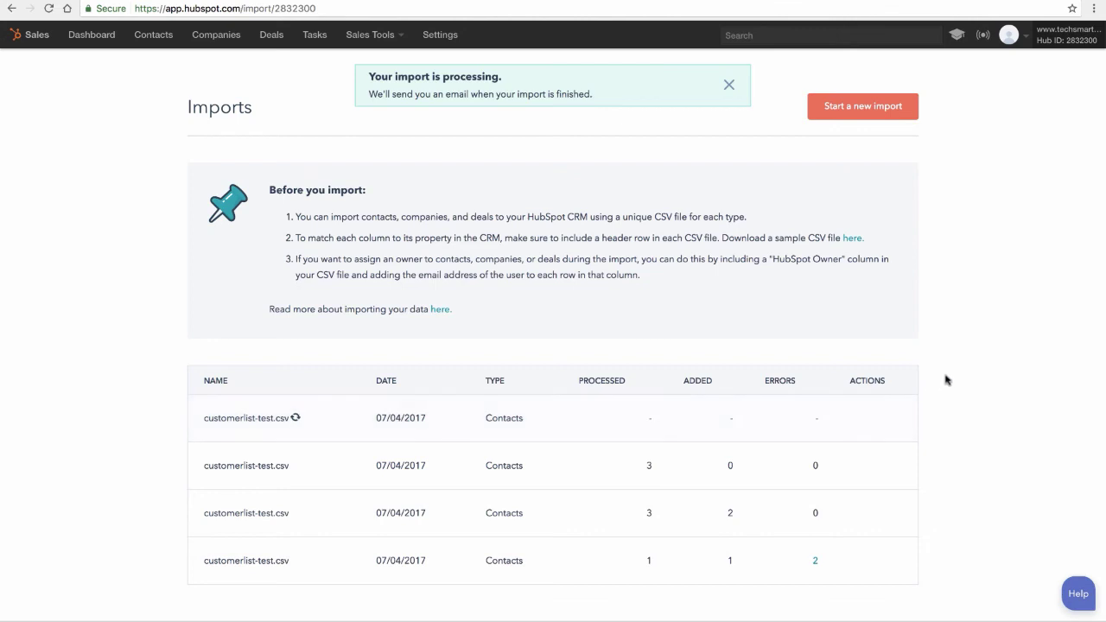
Open each of the three imported contacts' records from the contacts list to check the assigned HubSpot owner
scroll(951, 379, "down", 1)
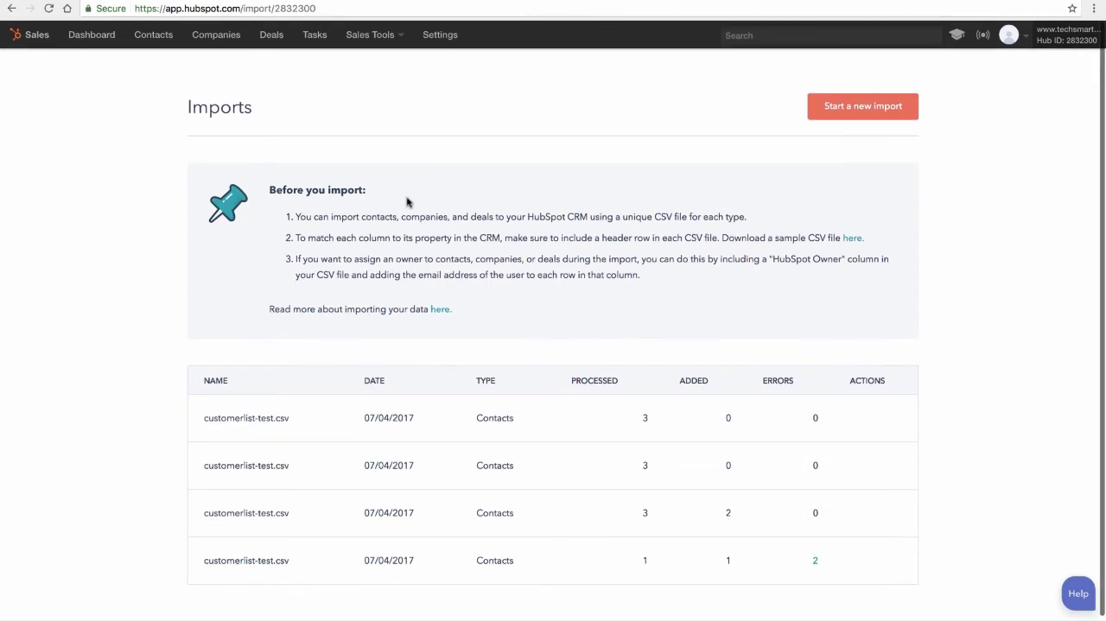
left_click(160, 42)
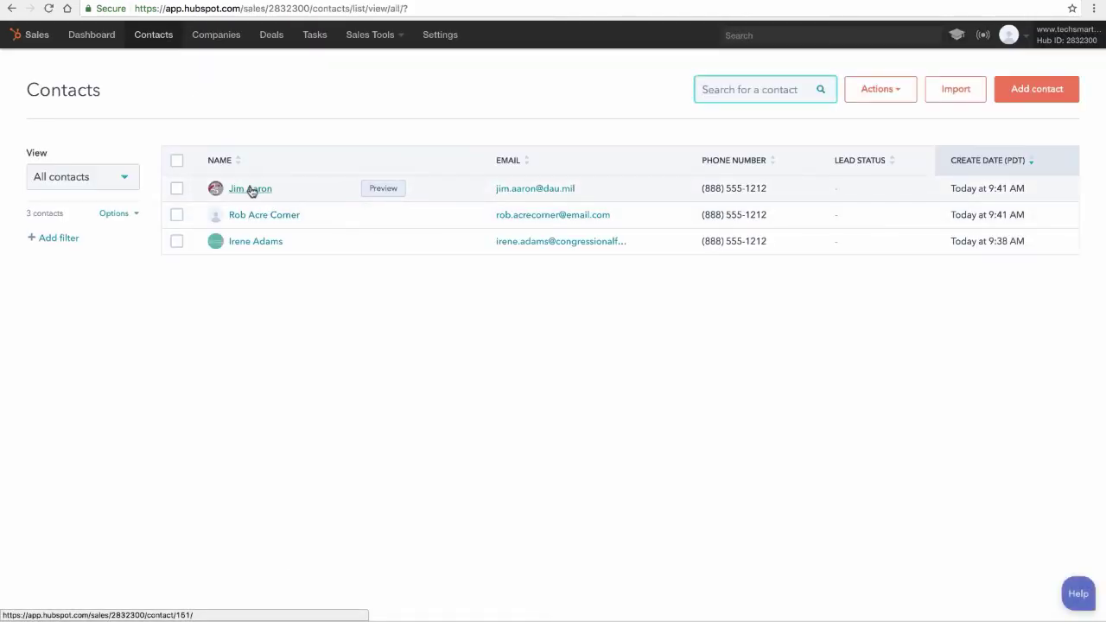
left_click(251, 192)
left_click(251, 190)
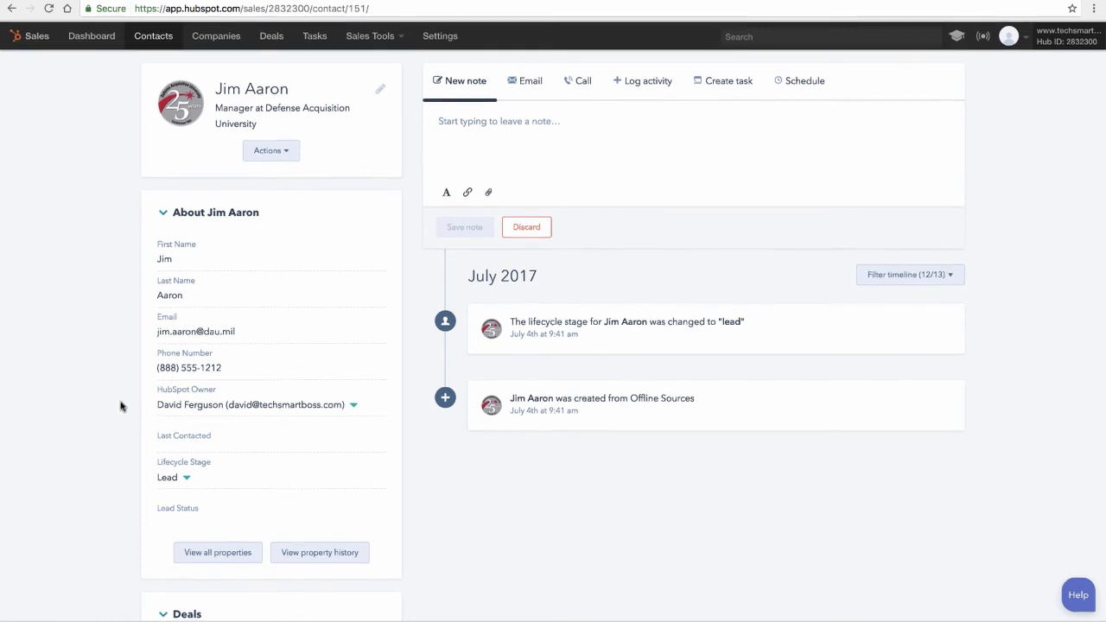
left_click(153, 36)
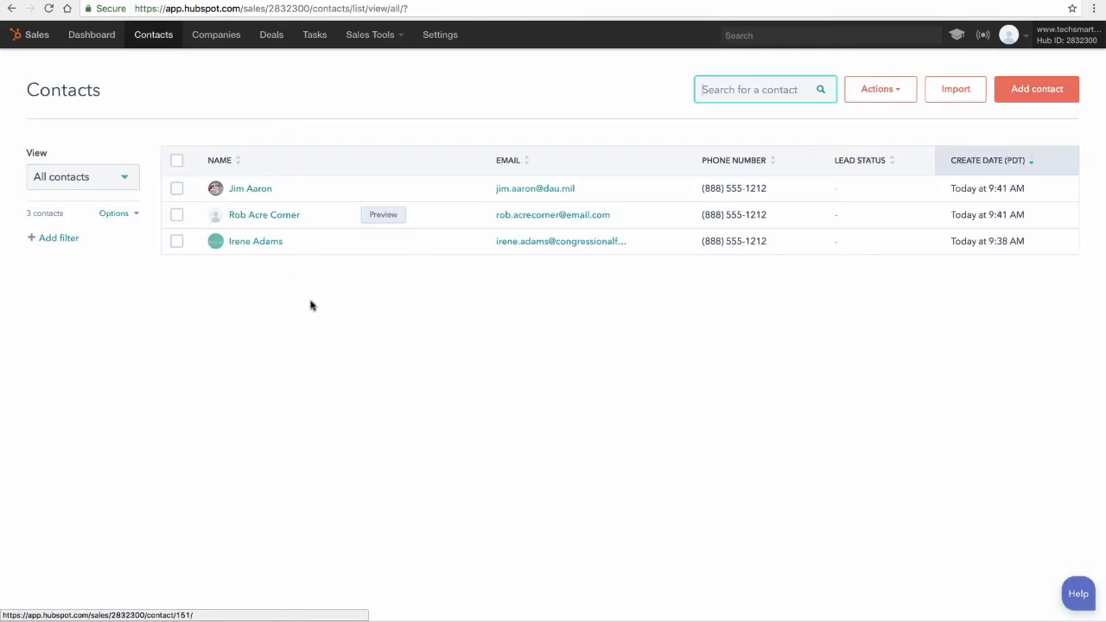
left_click(255, 215)
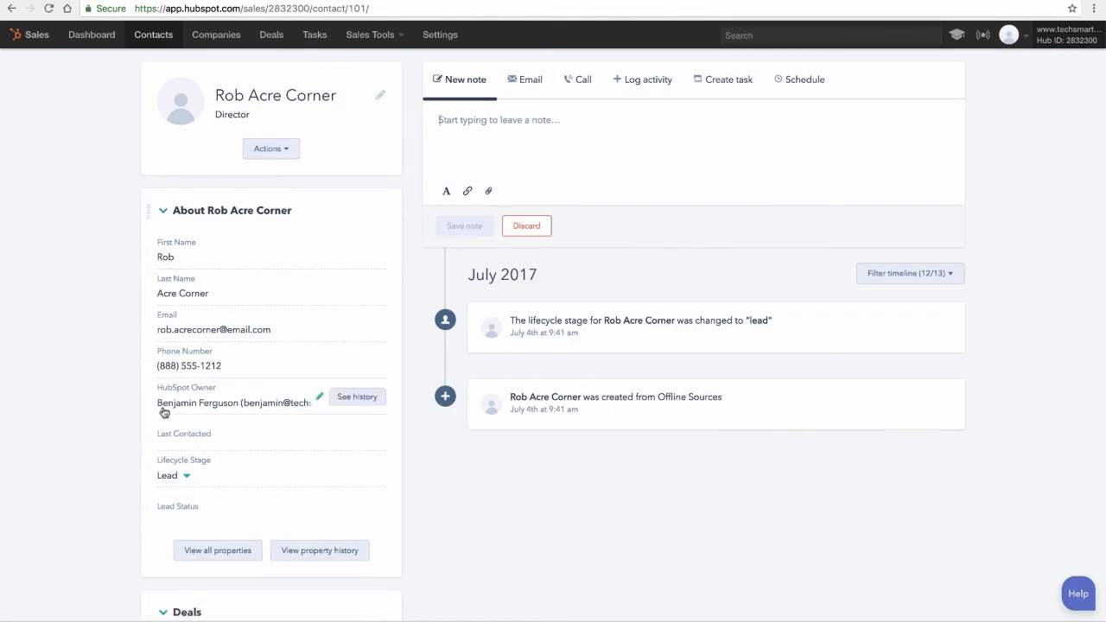
left_click(147, 38)
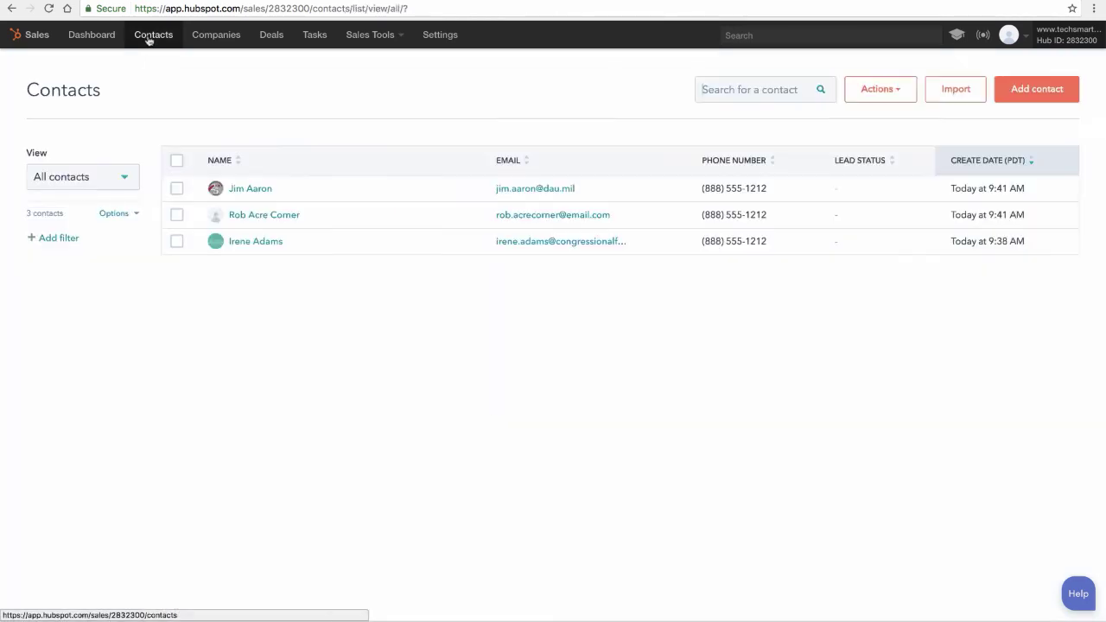
left_click(244, 244)
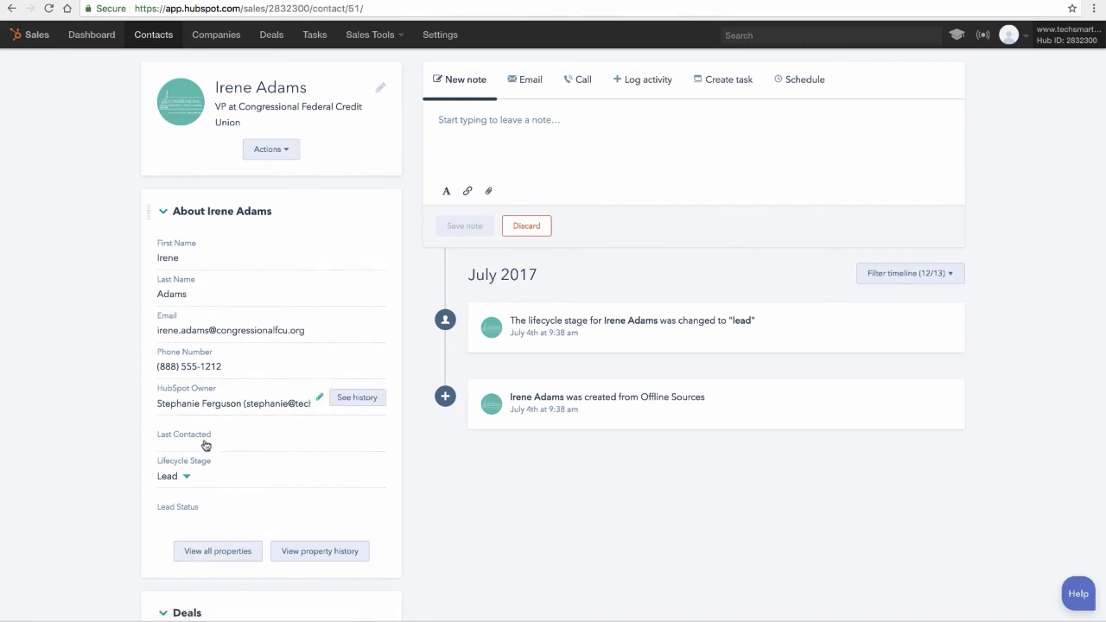
View all properties of the Congressional Federal Credit Union contact and inspect the Birthdate property's date picker
left_click(222, 554)
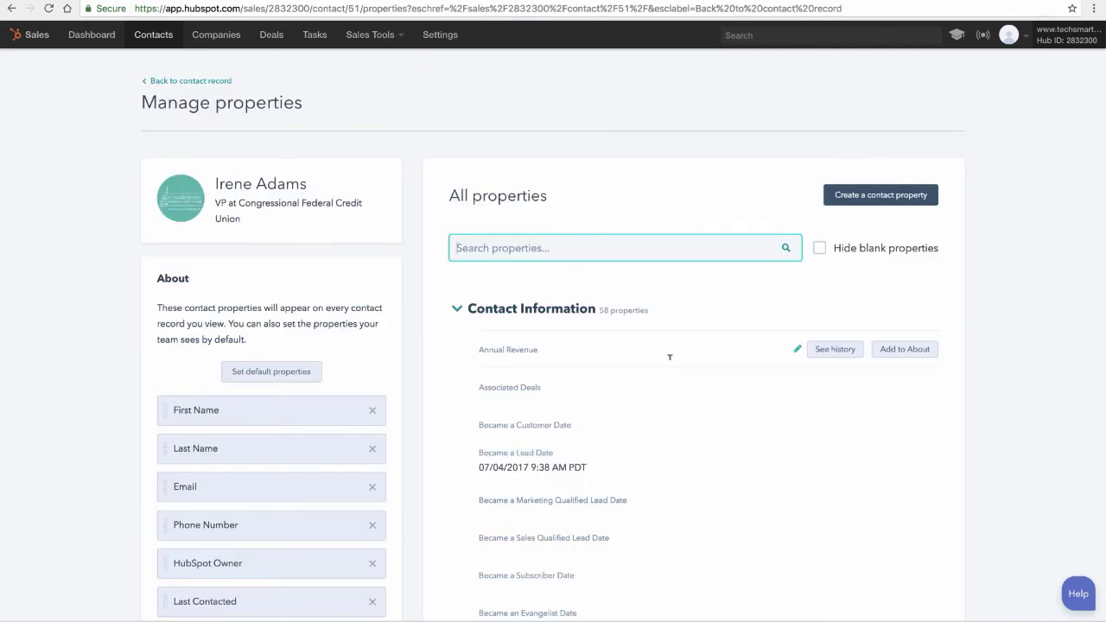
scroll(668, 358, "down", 5)
scroll(669, 363, "down", 3)
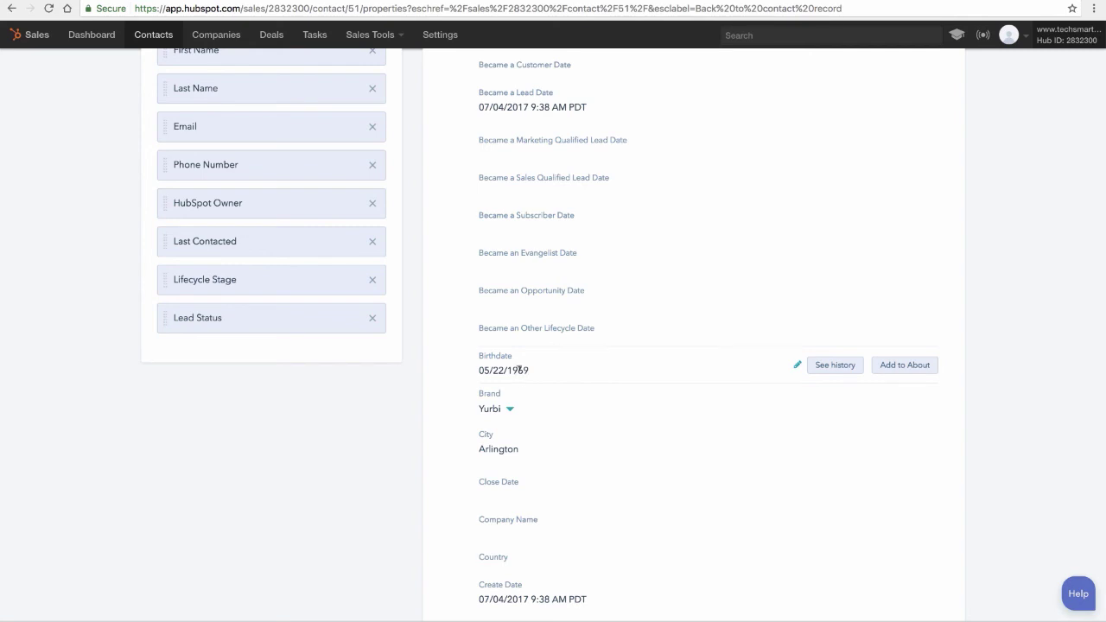
left_click(519, 374)
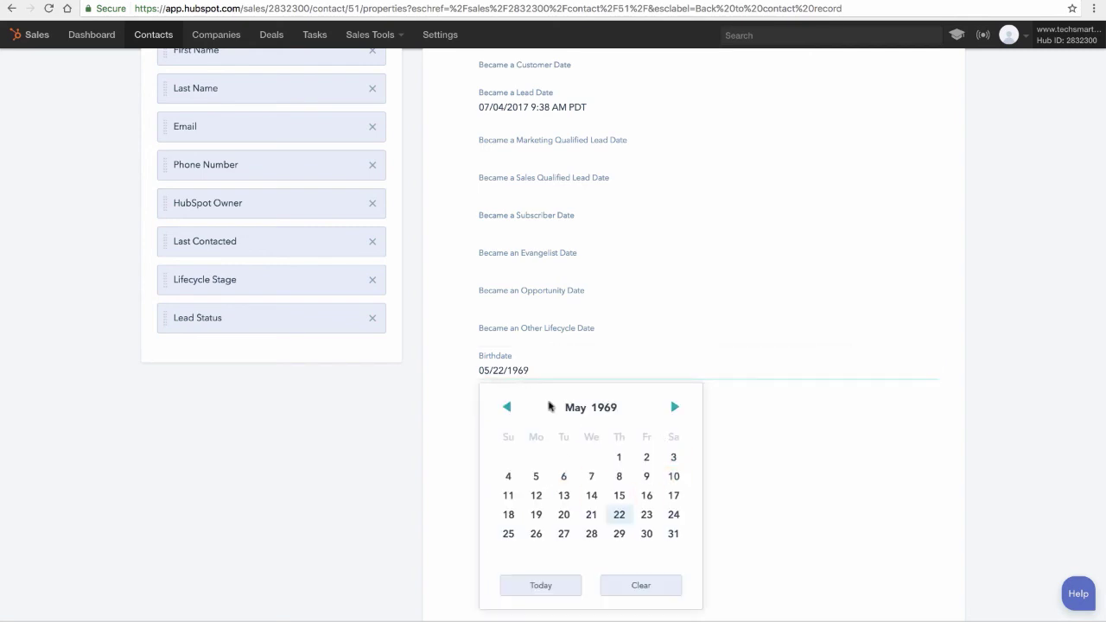
left_click(519, 369)
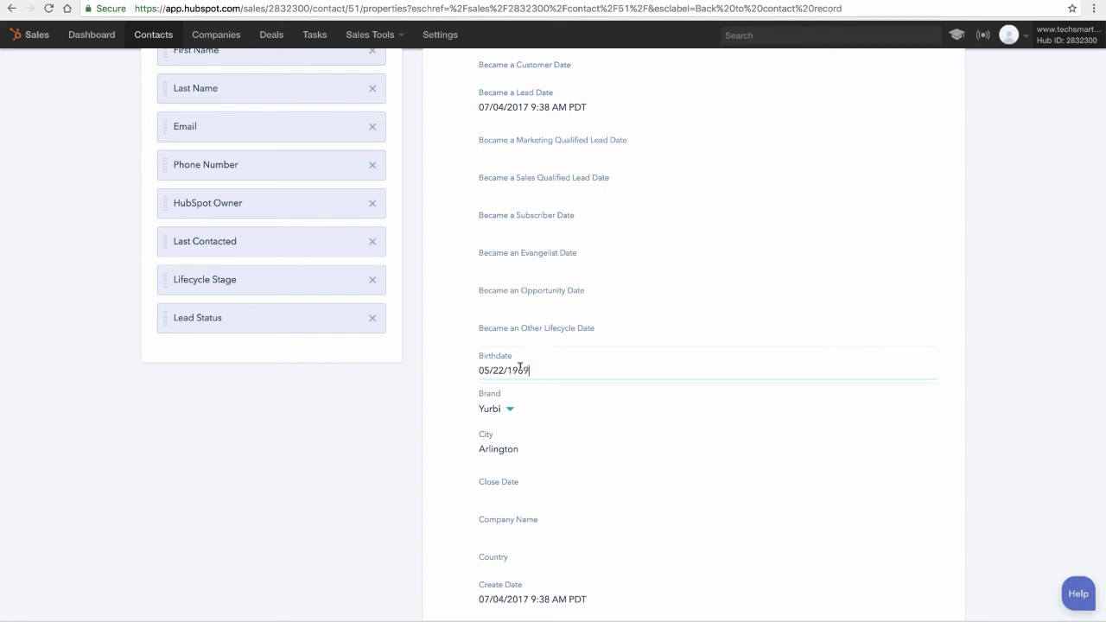
Inspect the selectable options of the contact's Brand property without changing the selection
mouse_move(491, 401)
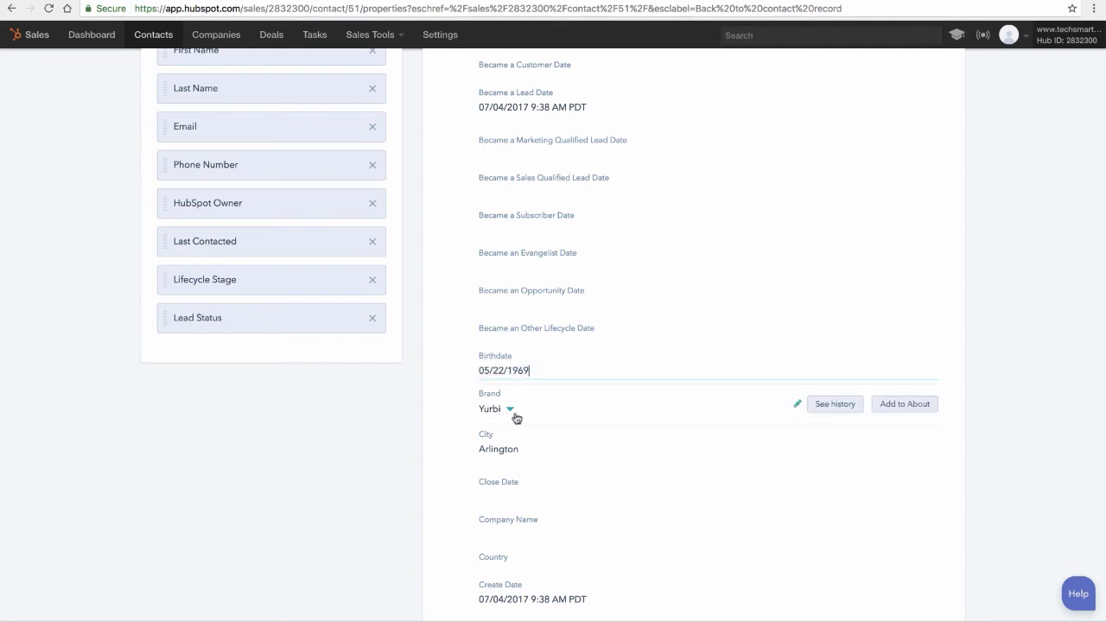
left_click(511, 412)
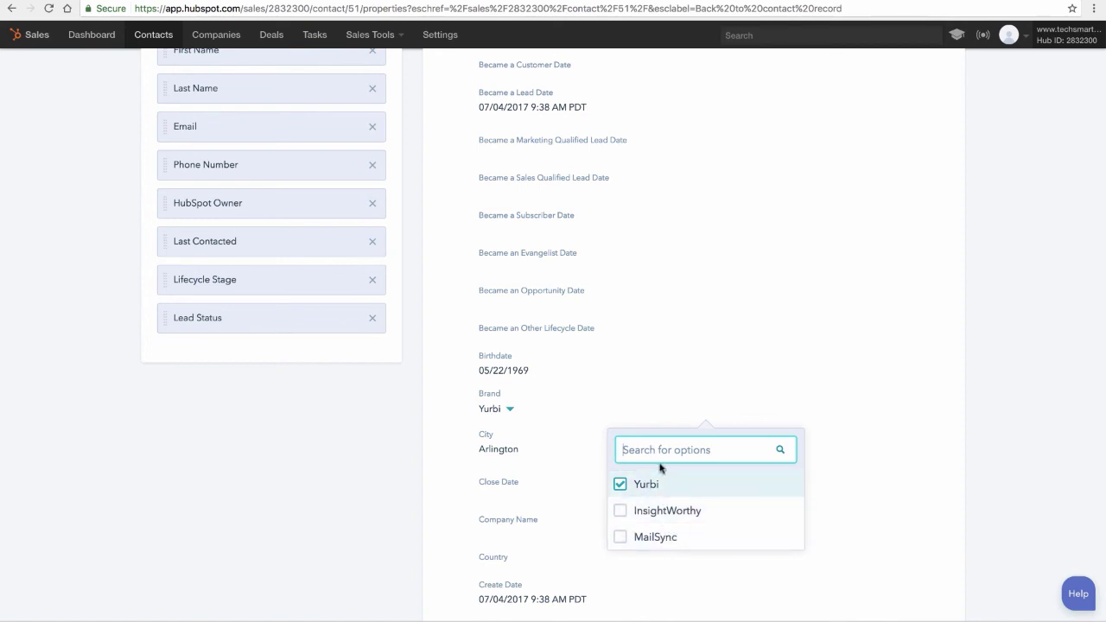
left_click(511, 414)
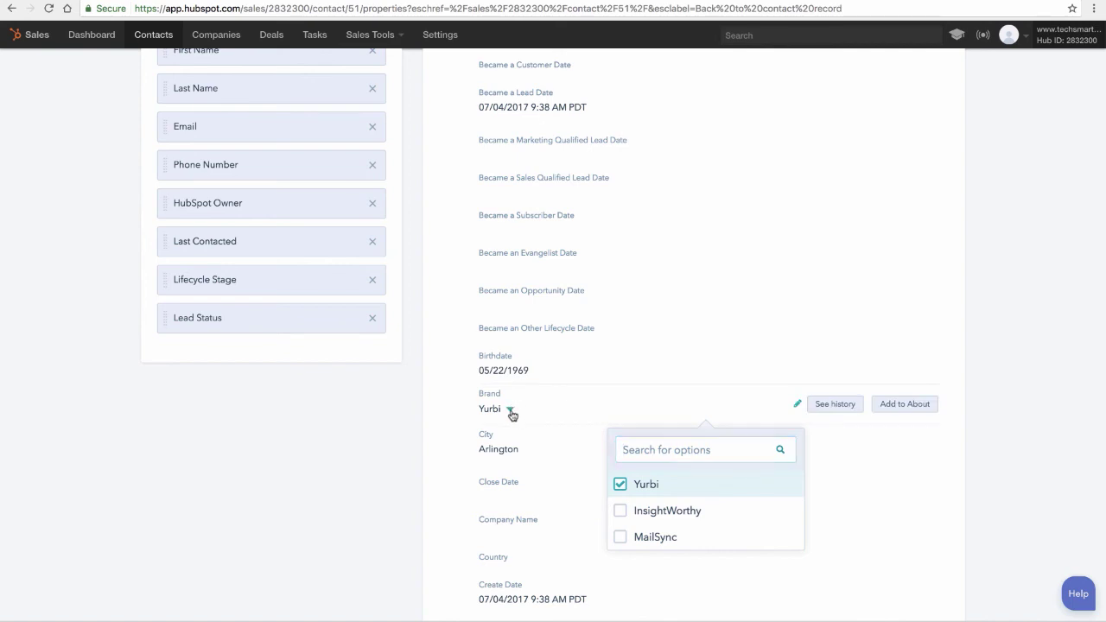
left_click(457, 435)
Check the contact's CustomerID property and inspect the choices of its Partner property without changing them
scroll(457, 434, "down", 5)
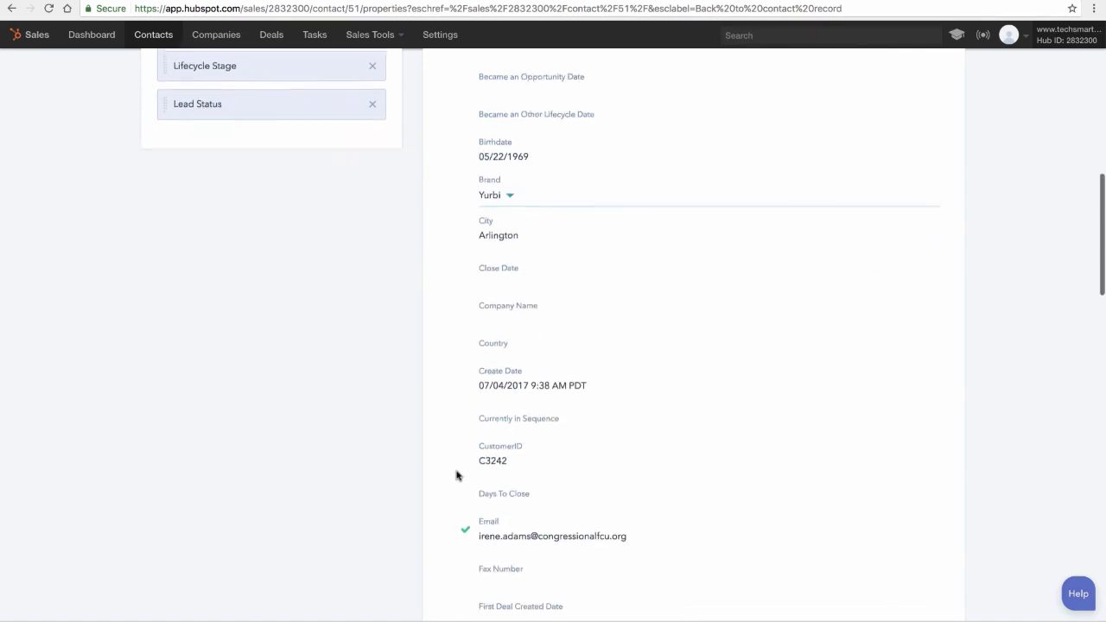
left_click(520, 452)
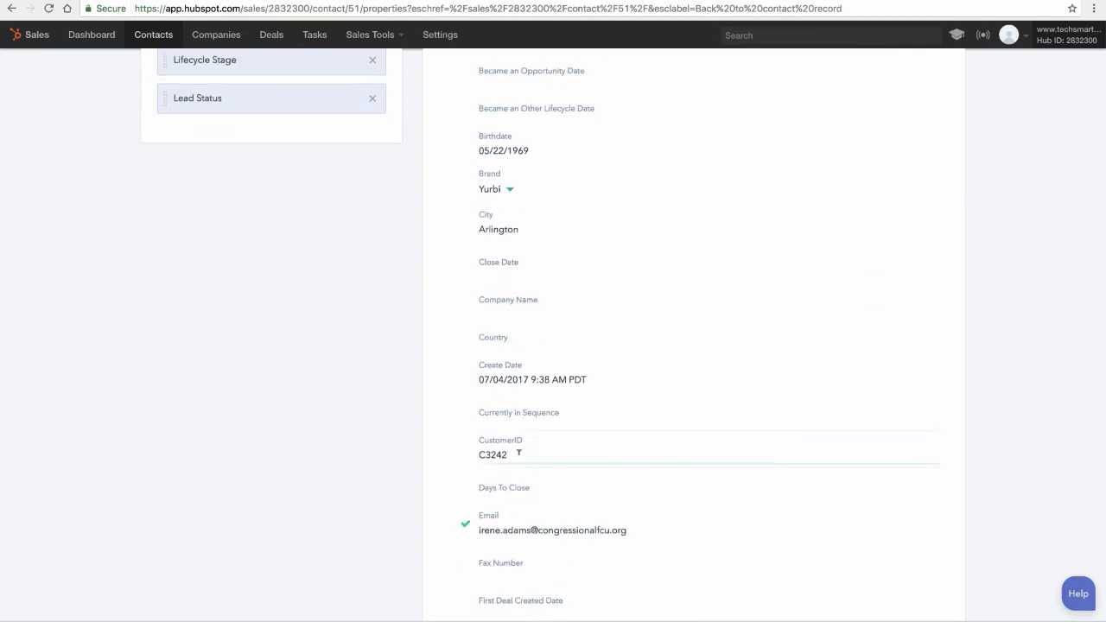
scroll(476, 458, "down", 3)
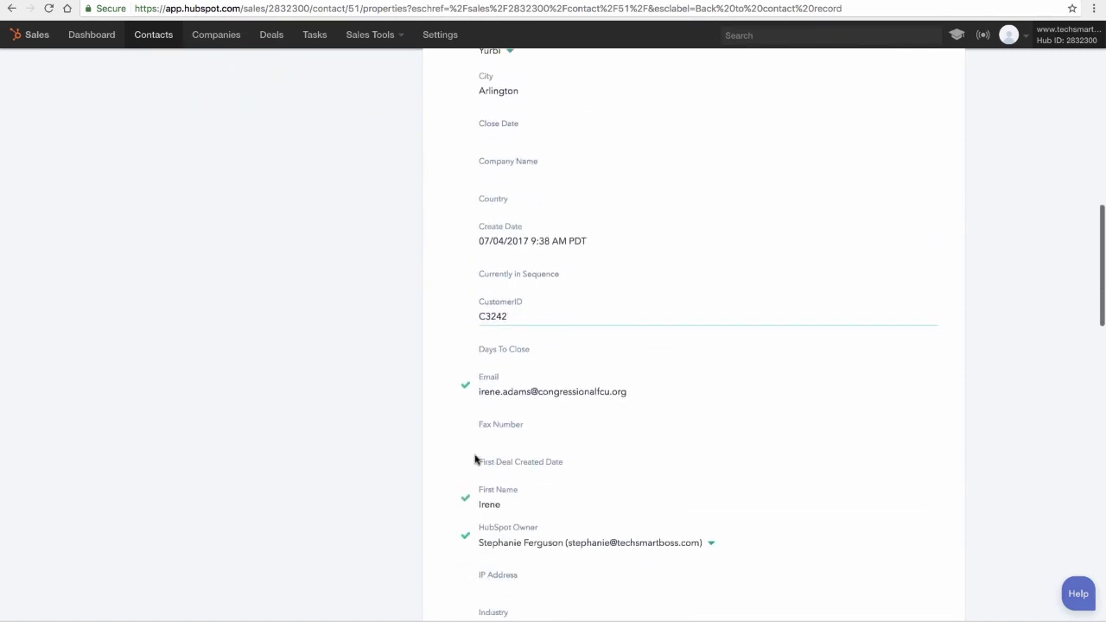
scroll(474, 459, "down", 3)
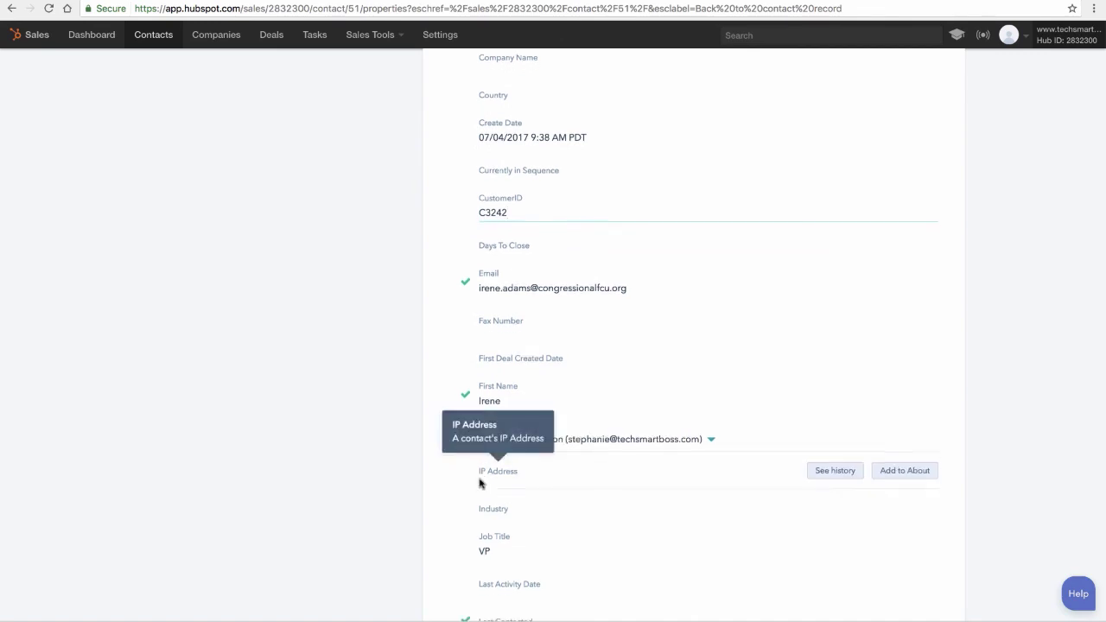
scroll(482, 483, "down", 3)
scroll(496, 458, "down", 2)
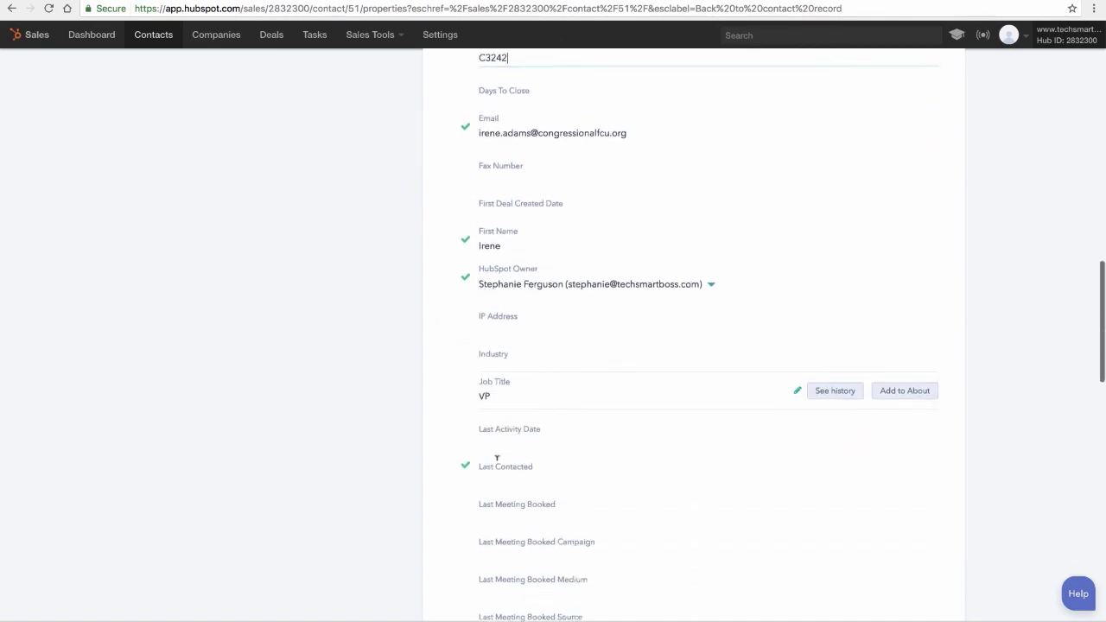
scroll(497, 458, "down", 8)
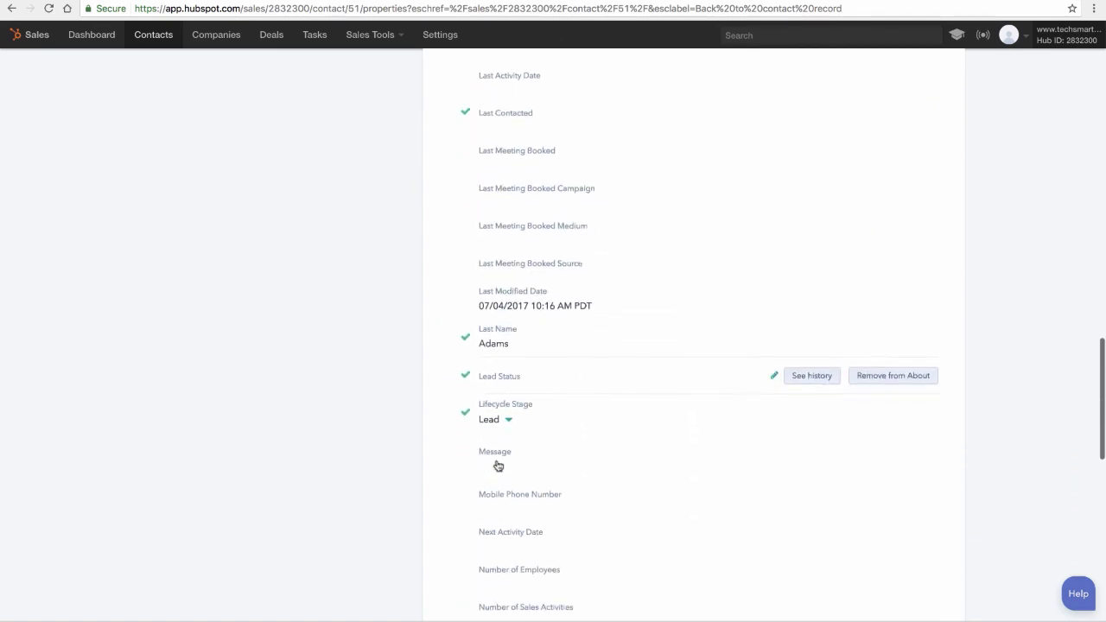
scroll(498, 466, "down", 5)
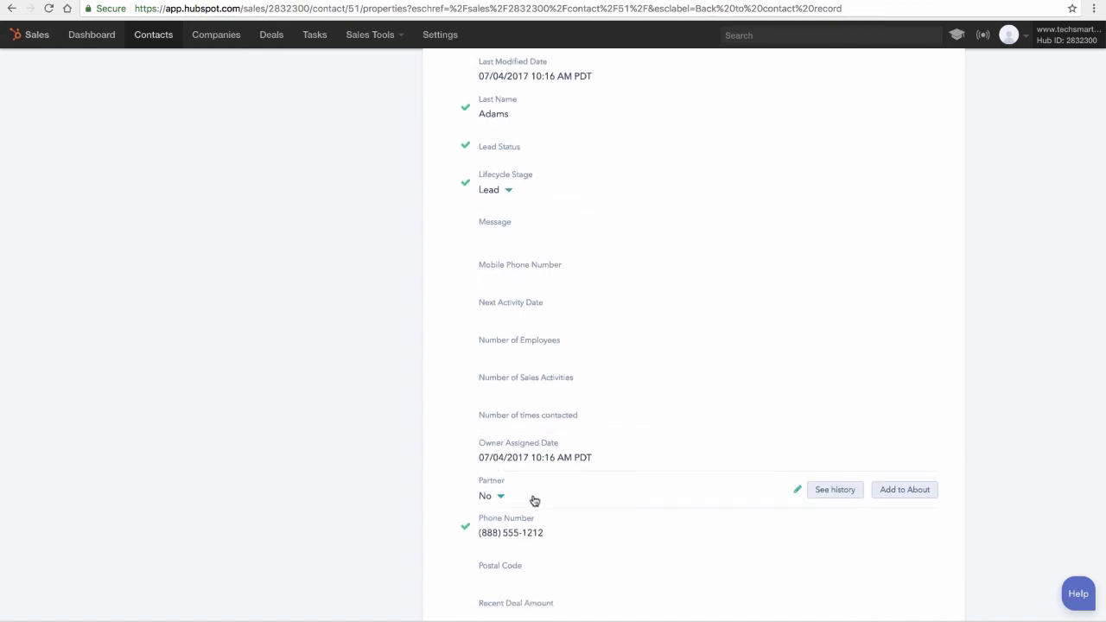
left_click(502, 496)
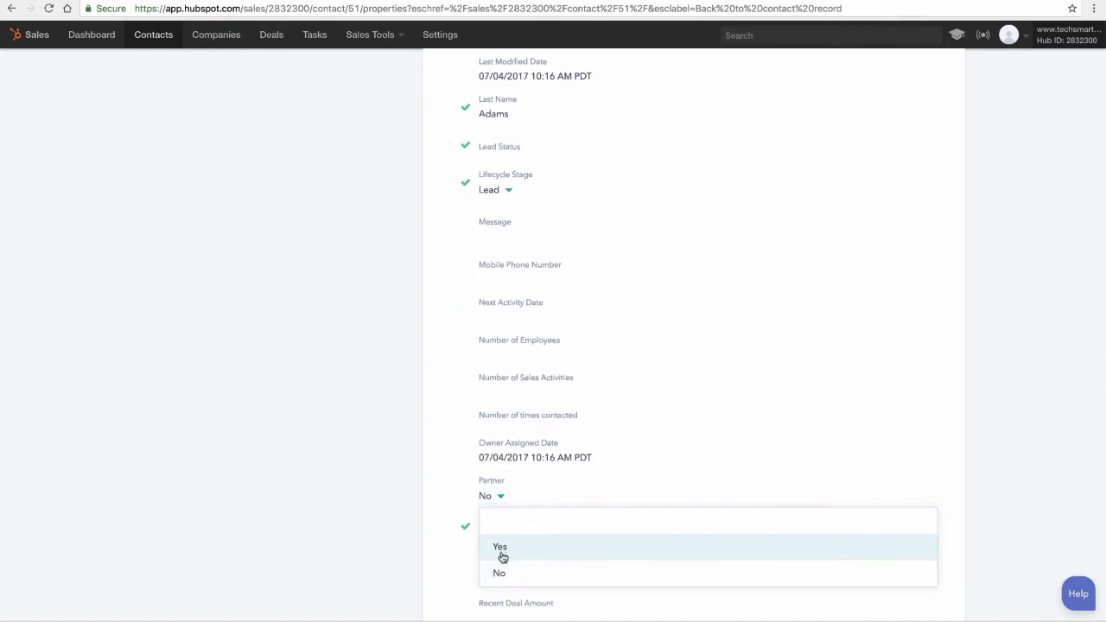
left_click(501, 496)
Look through the contact's remaining properties and return to the contacts list
scroll(506, 501, "down", 4)
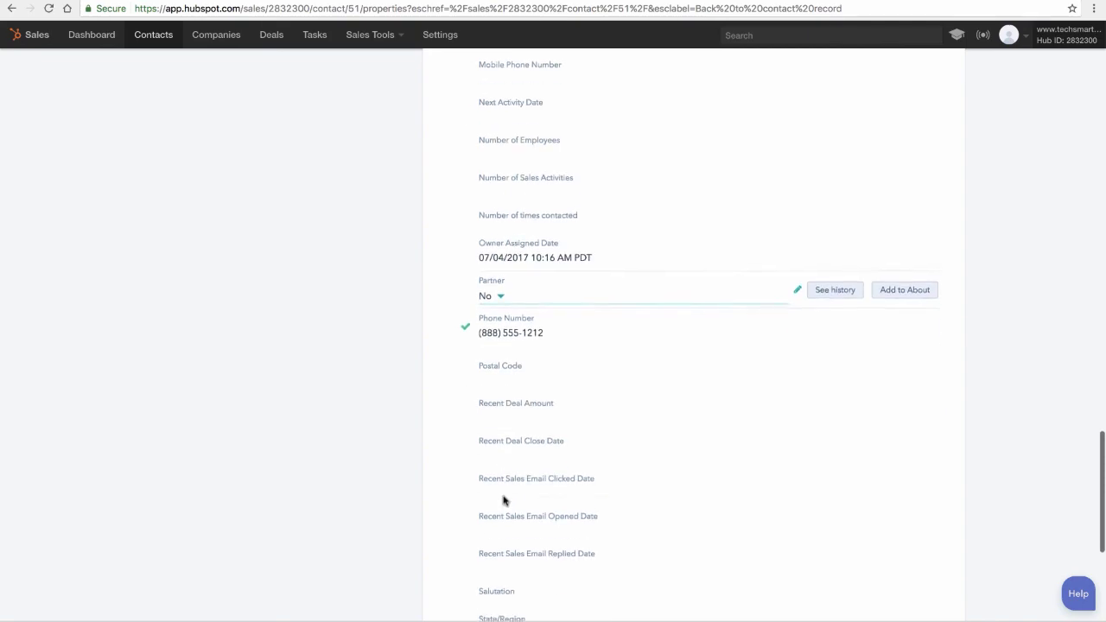
scroll(504, 500, "down", 6)
scroll(504, 500, "up", 18)
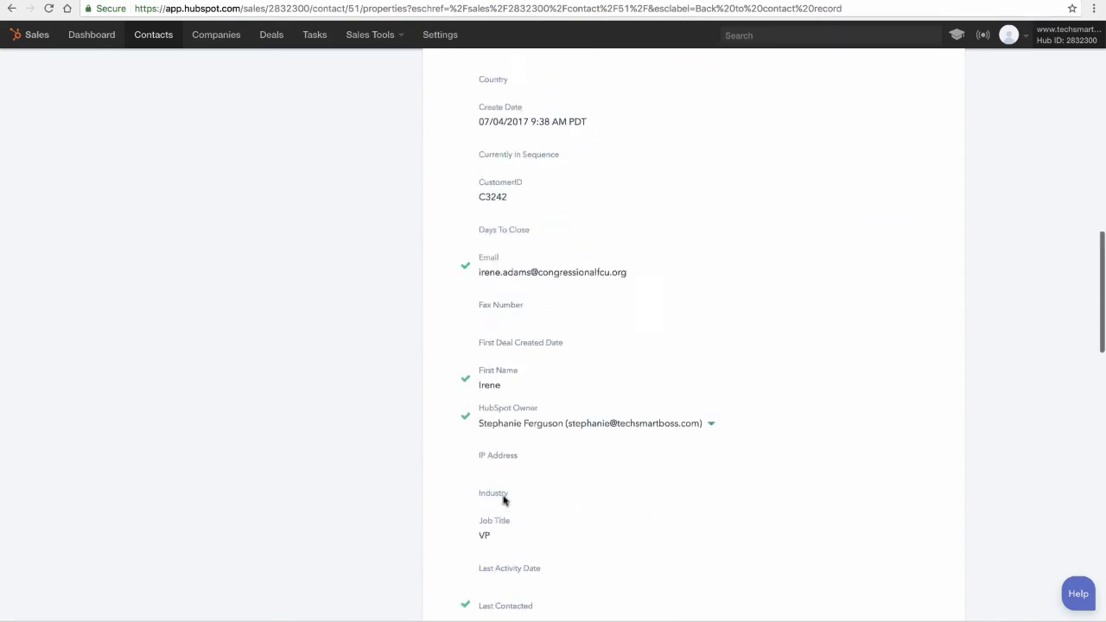
scroll(503, 500, "up", 10)
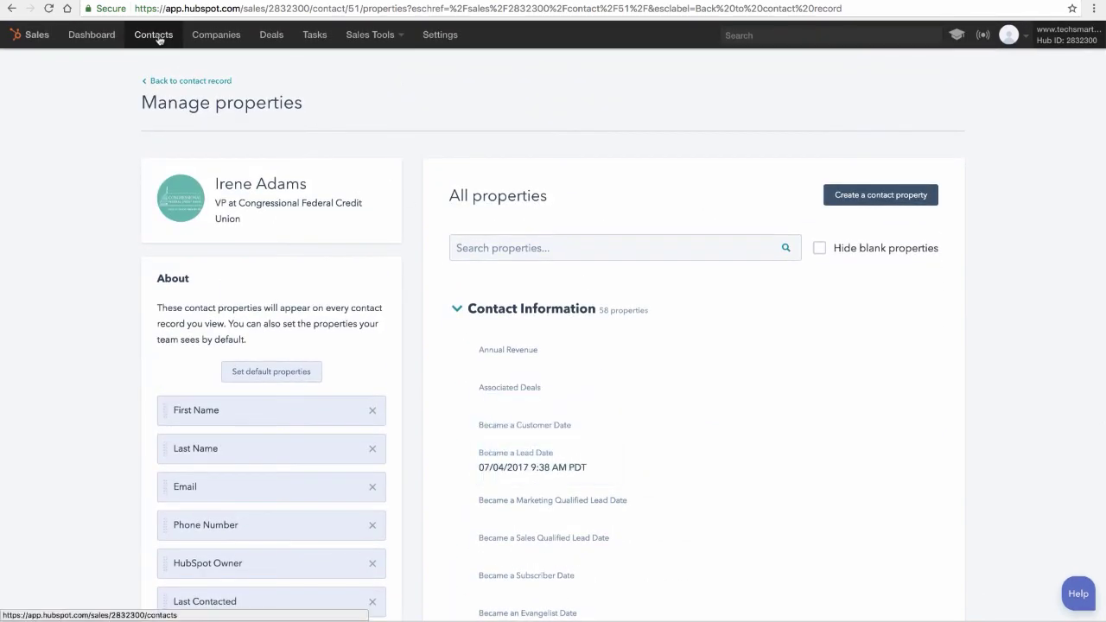
left_click(159, 39)
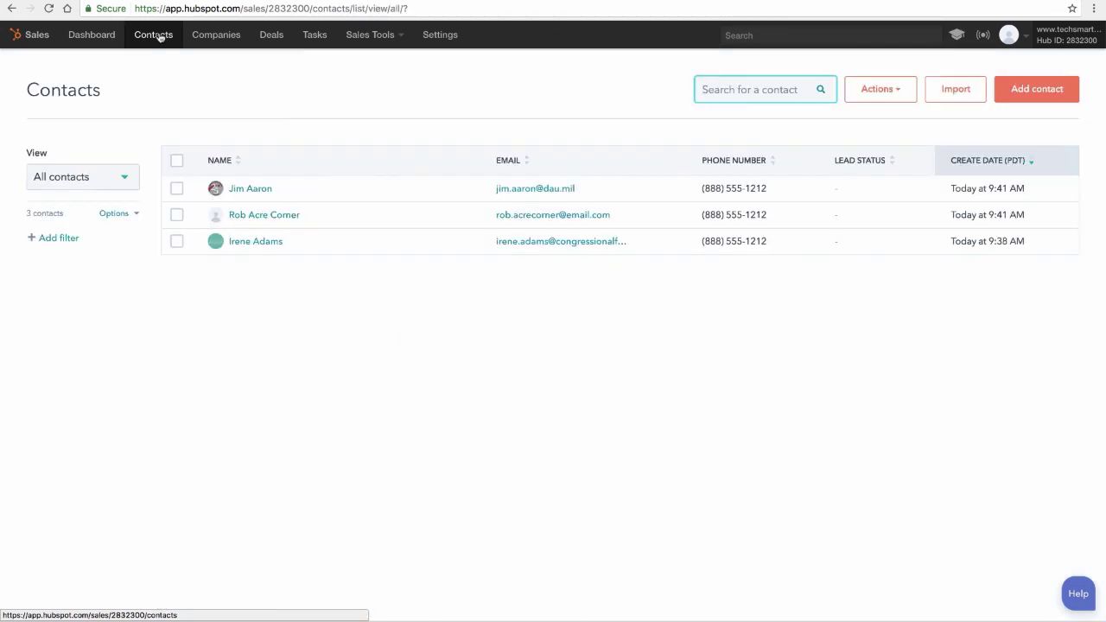